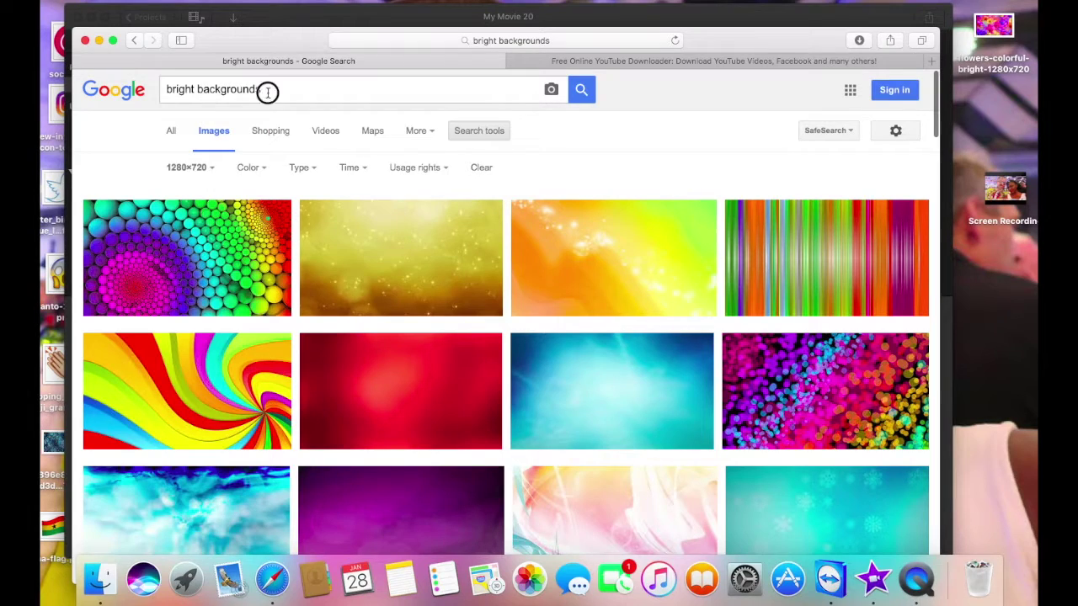
Replace the previous Google Images query with the 'bright backgrounds tumblr' search.
{"action": "key", "text": "BackSpace"}
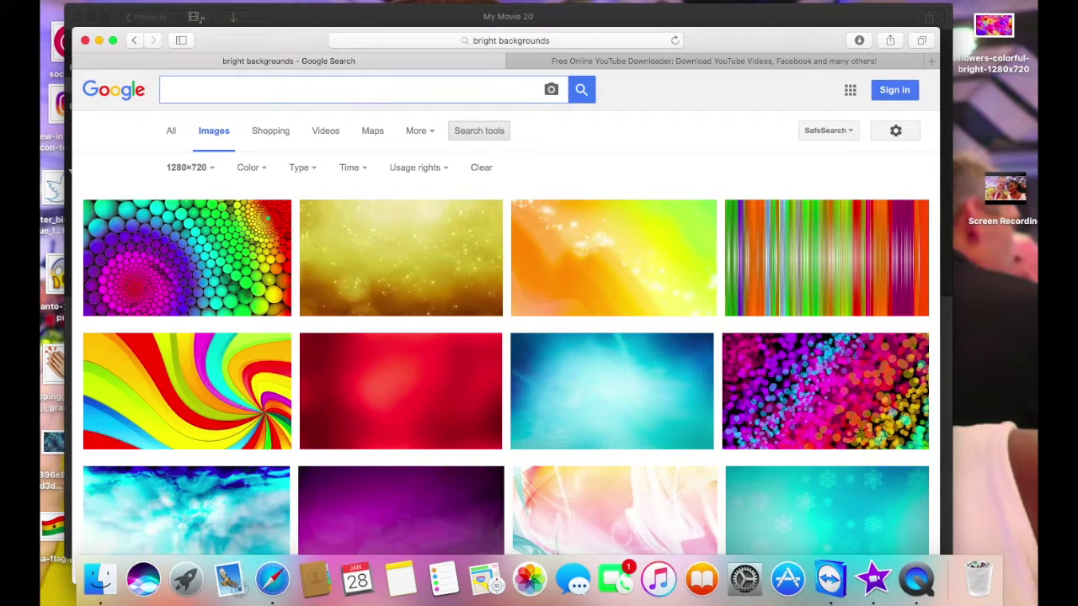
{"action": "type", "text": "BiR"}
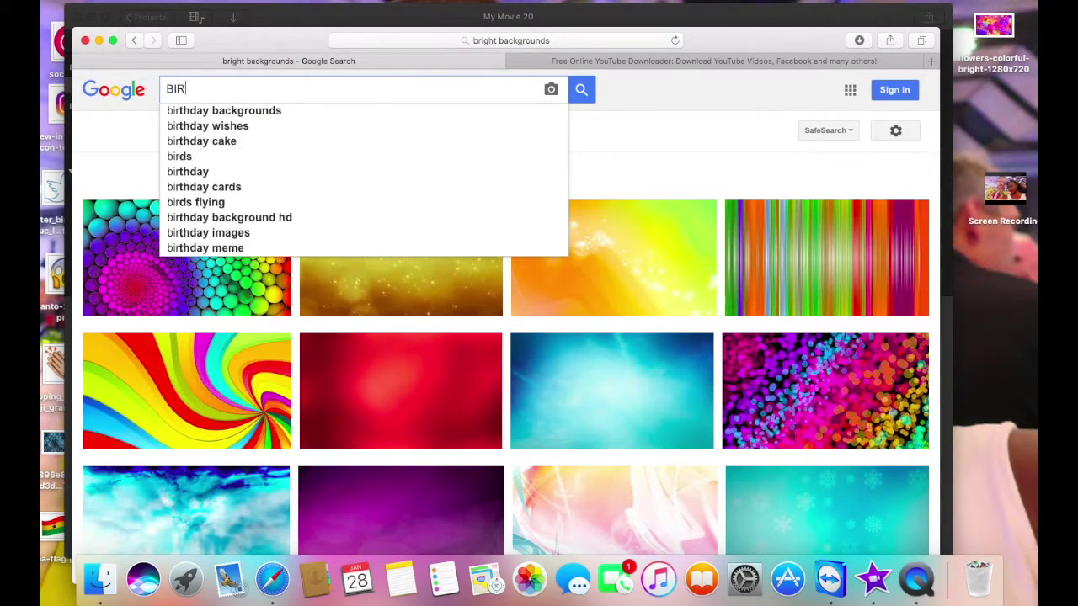
{"action": "key", "text": "BackSpace"}
{"action": "key", "text": "BackSpace"}
{"action": "key", "text": "BackSpace"}
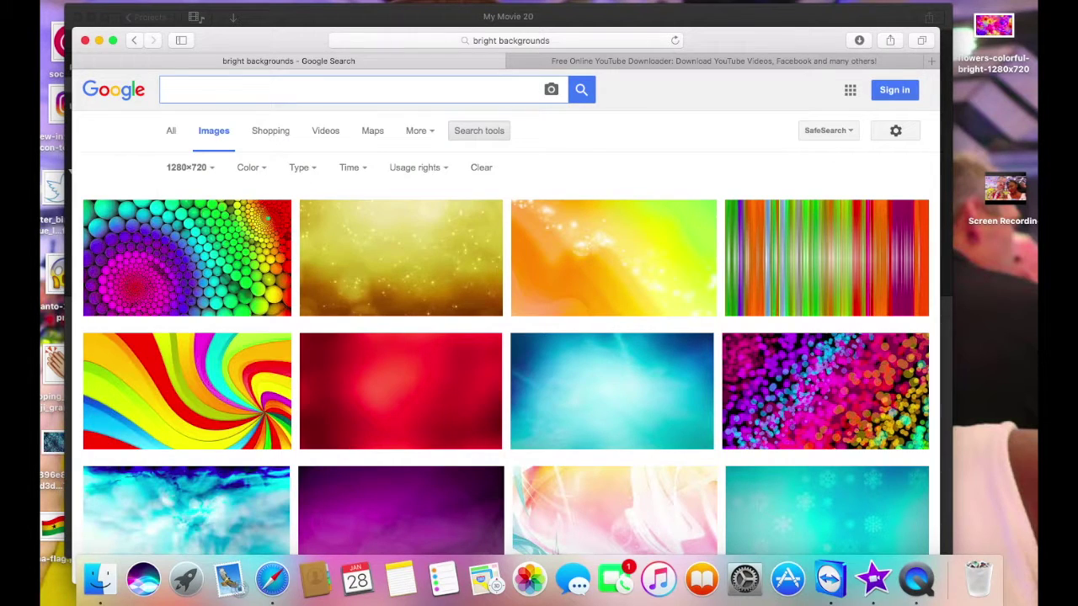
{"action": "type", "text": "bright "}
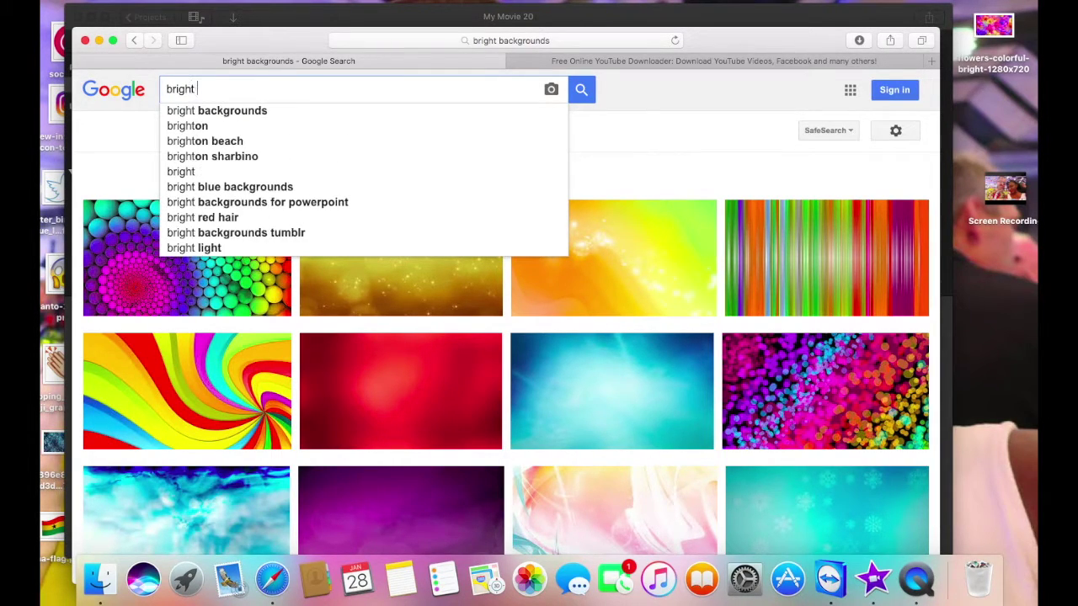
{"action": "type", "text": "back"}
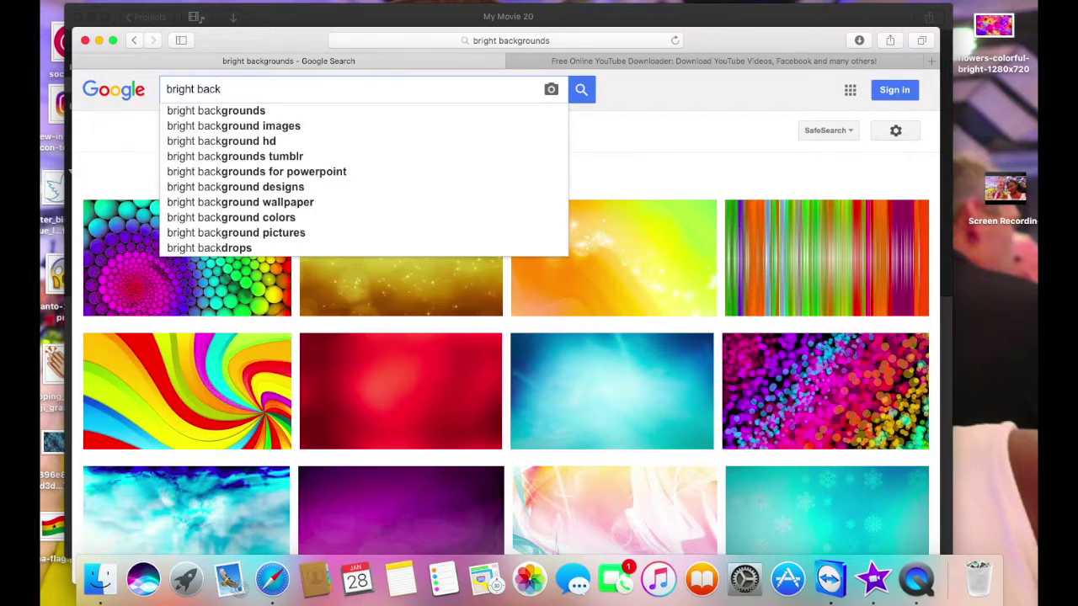
{"action": "type", "text": "ground"}
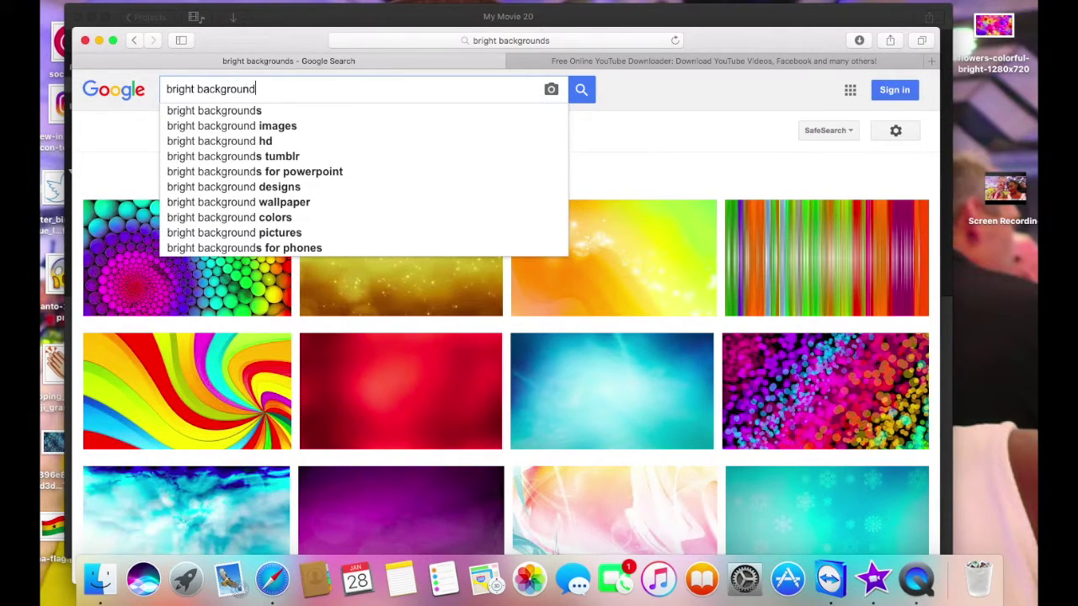
{"action": "type", "text": "s"}
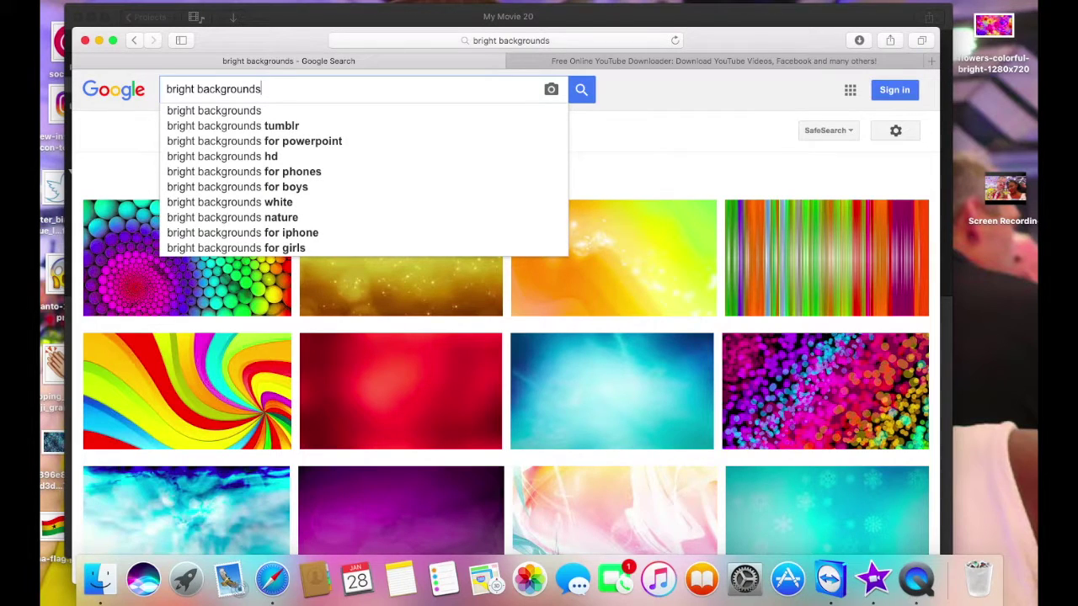
{"action": "left_click", "coordinate": [212, 126]}
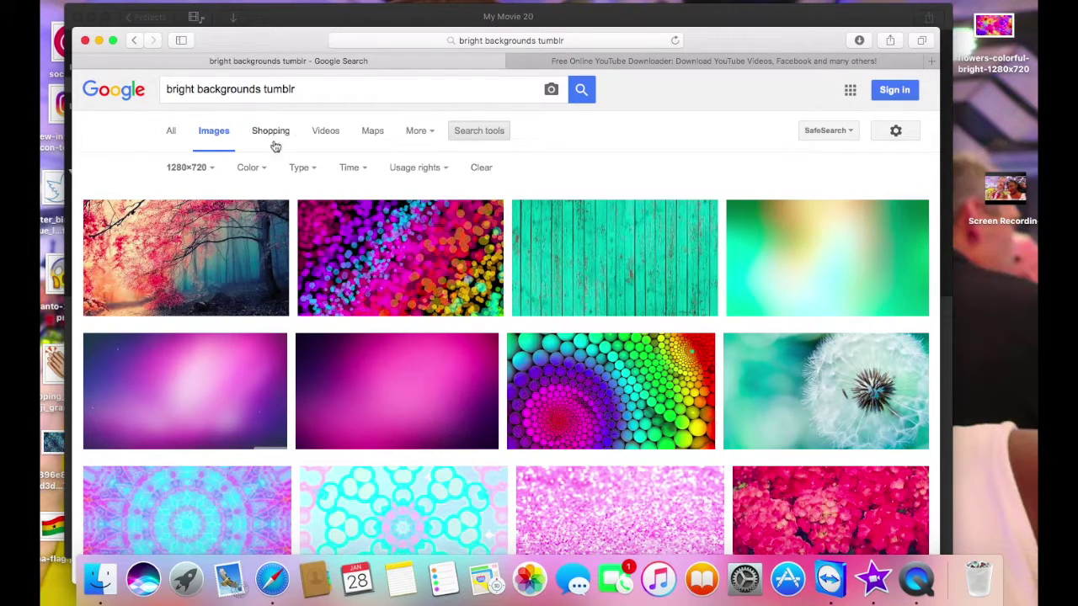
Check that the Size filter under Search tools is still set to exactly 1280×720.
{"action": "left_click", "coordinate": [211, 170]}
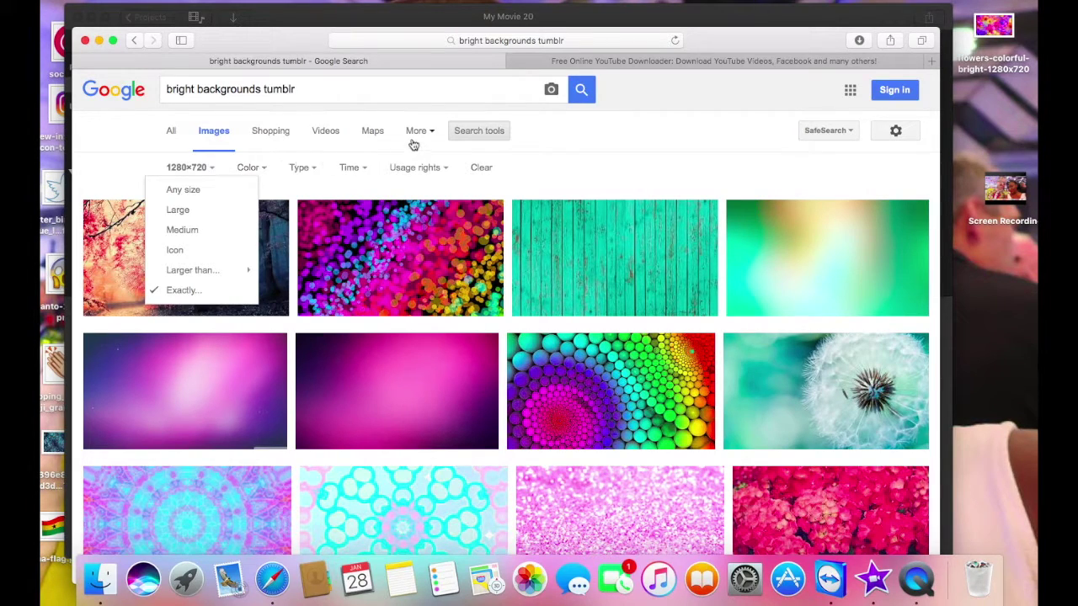
{"action": "left_click", "coordinate": [455, 131]}
{"action": "left_click", "coordinate": [457, 133]}
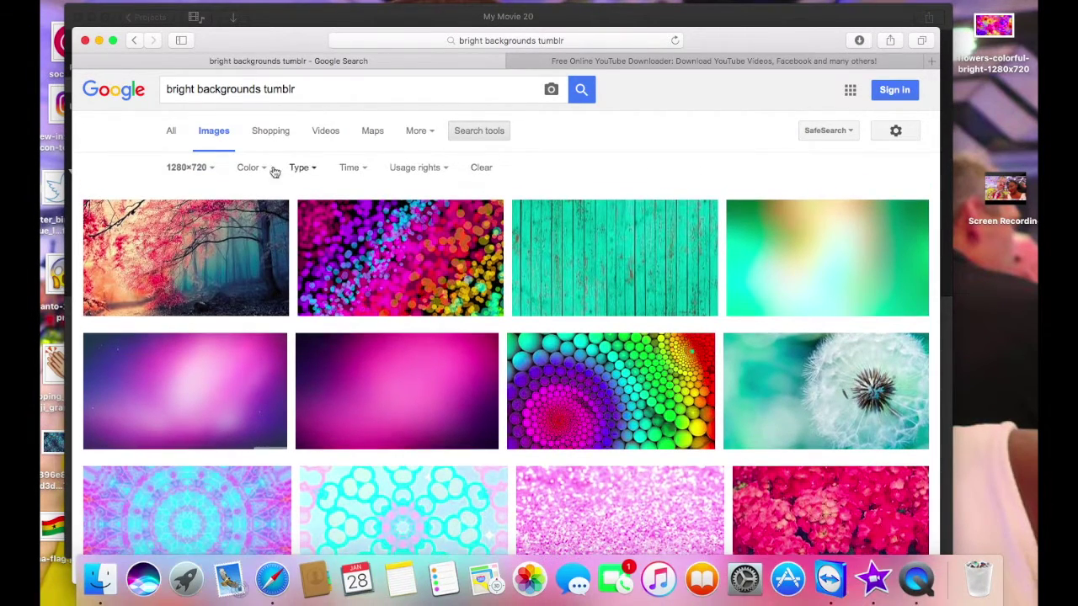
{"action": "left_click", "coordinate": [214, 170]}
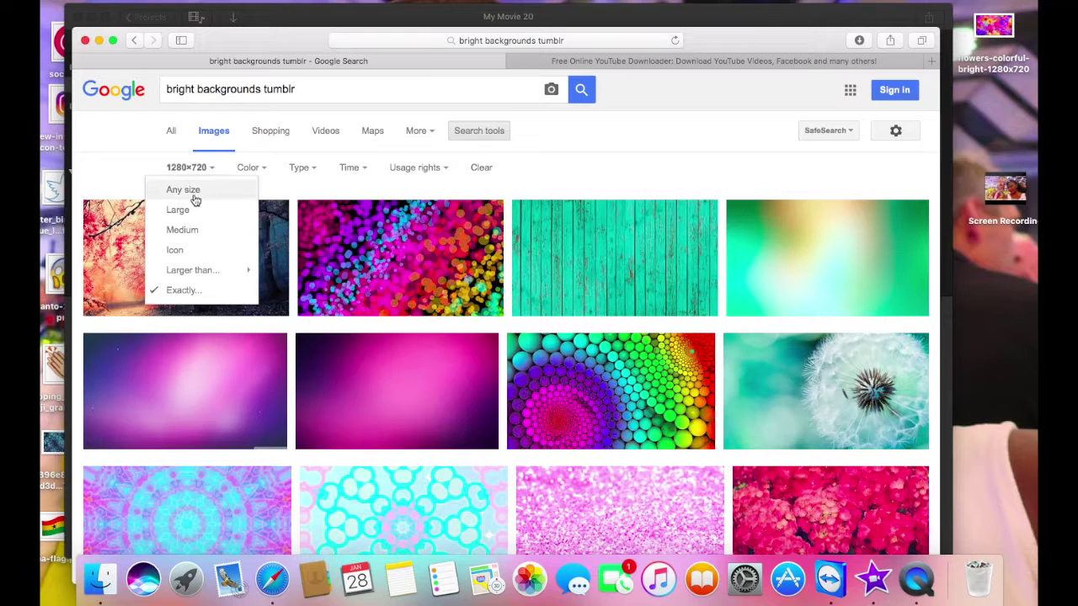
{"action": "left_click", "coordinate": [139, 173]}
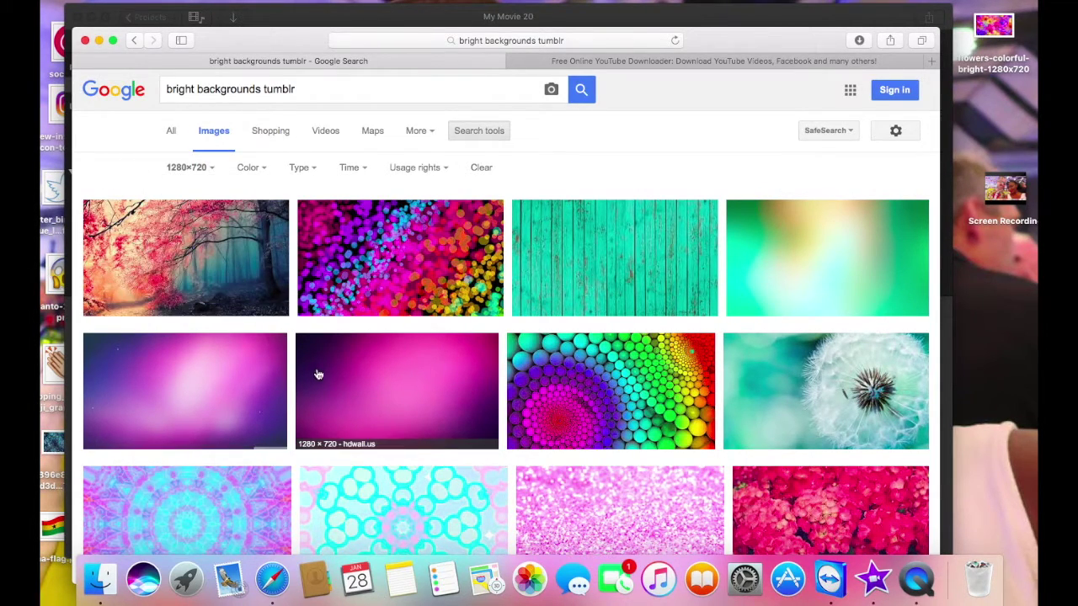
{"action": "scroll", "coordinate": [317, 374], "scroll_direction": "down", "scroll_amount": 3}
{"action": "scroll", "coordinate": [319, 376], "scroll_direction": "down", "scroll_amount": 4}
{"action": "scroll", "coordinate": [319, 377], "scroll_direction": "down", "scroll_amount": 4}
{"action": "scroll", "coordinate": [319, 376], "scroll_direction": "down", "scroll_amount": 6}
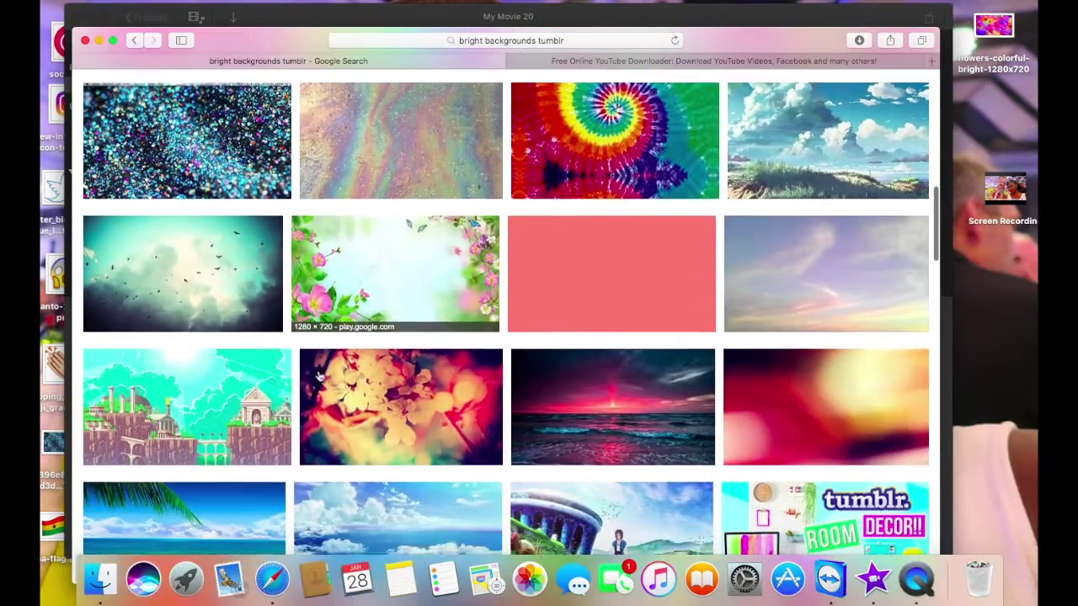
{"action": "scroll", "coordinate": [319, 376], "scroll_direction": "down", "scroll_amount": 3}
{"action": "scroll", "coordinate": [319, 377], "scroll_direction": "down", "scroll_amount": 5}
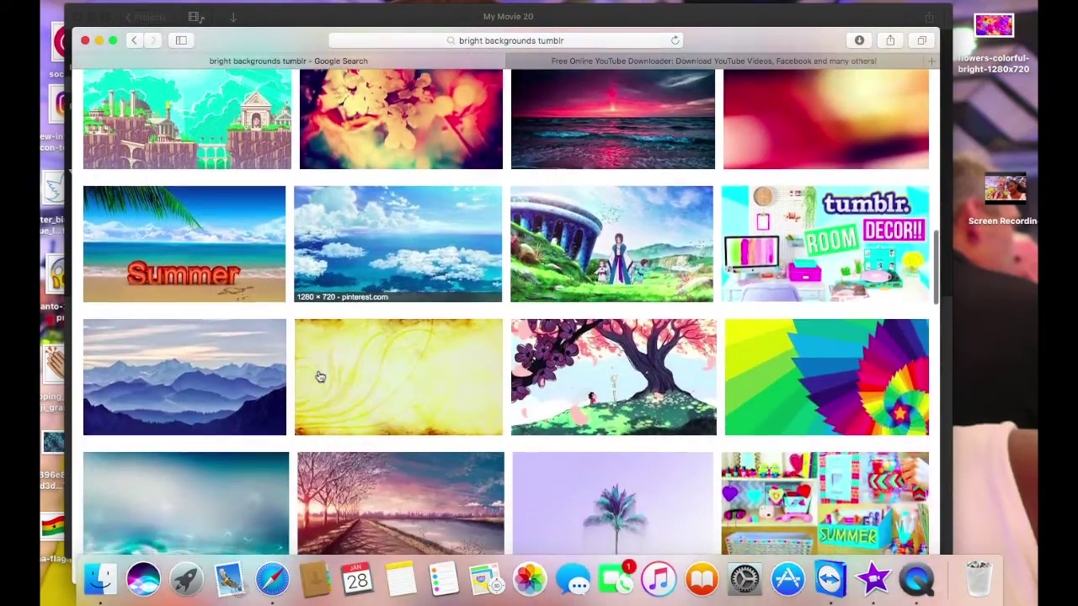
{"action": "scroll", "coordinate": [320, 376], "scroll_direction": "down", "scroll_amount": 8}
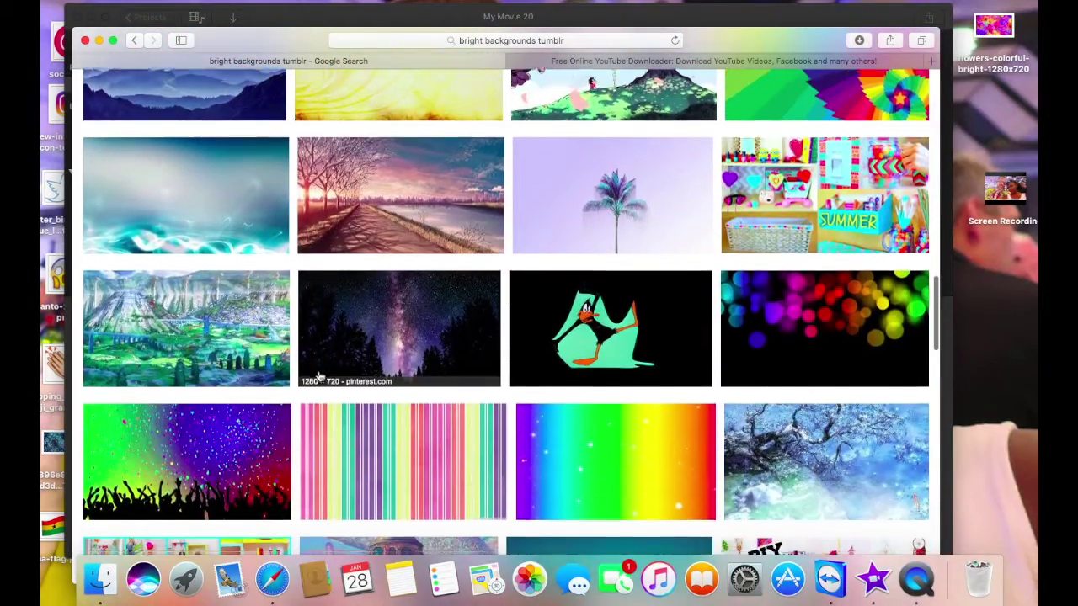
{"action": "scroll", "coordinate": [319, 376], "scroll_direction": "down", "scroll_amount": 3}
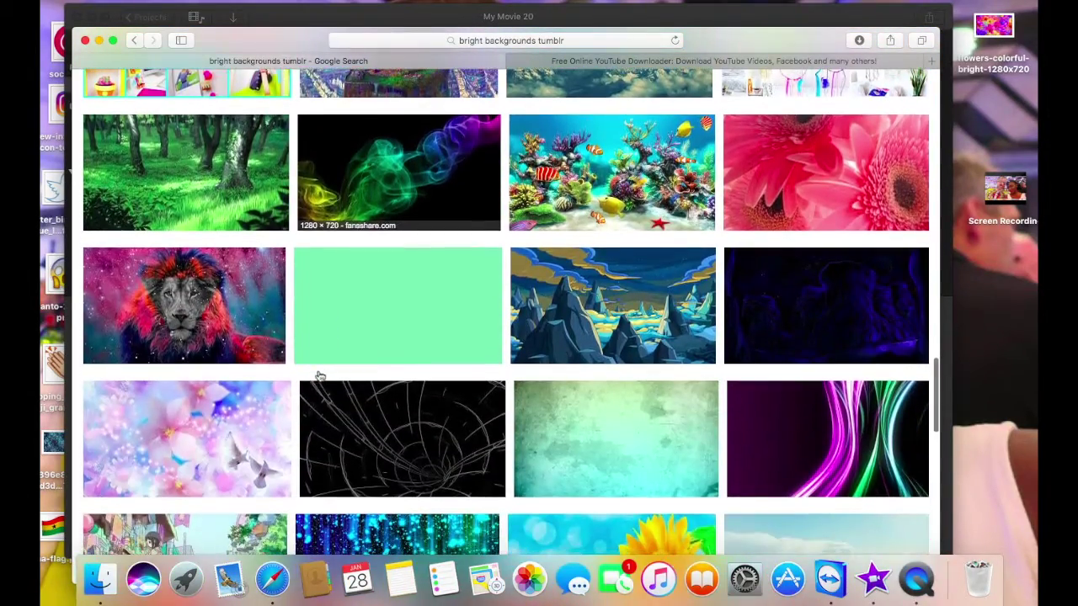
{"action": "scroll", "coordinate": [319, 376], "scroll_direction": "down", "scroll_amount": 7}
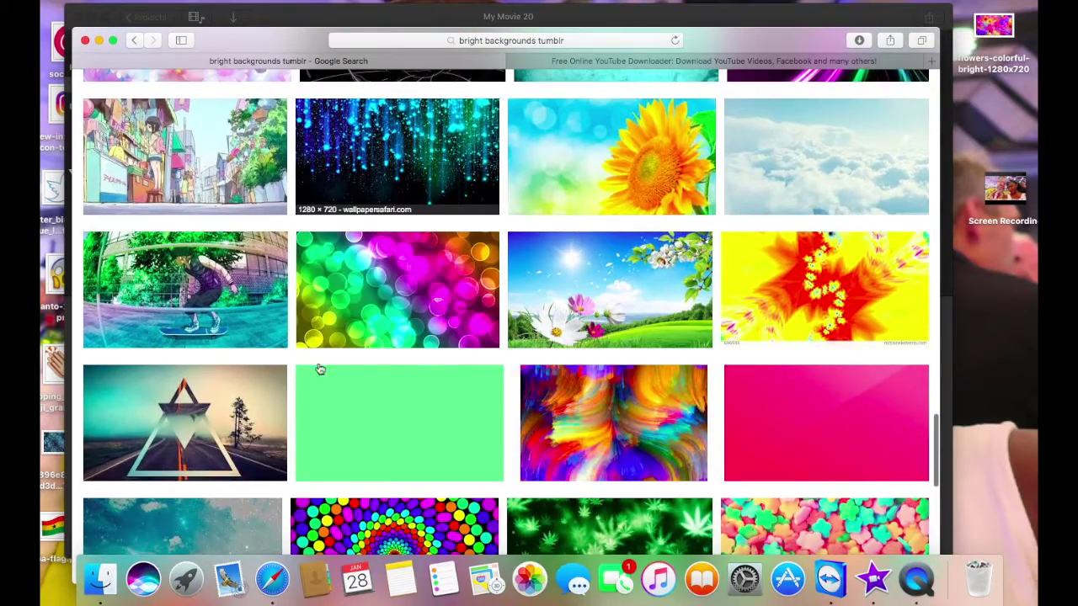
{"action": "scroll", "coordinate": [318, 352], "scroll_direction": "up", "scroll_amount": 4}
{"action": "scroll", "coordinate": [319, 352], "scroll_direction": "up", "scroll_amount": 2}
{"action": "scroll", "coordinate": [311, 350], "scroll_direction": "down", "scroll_amount": 6}
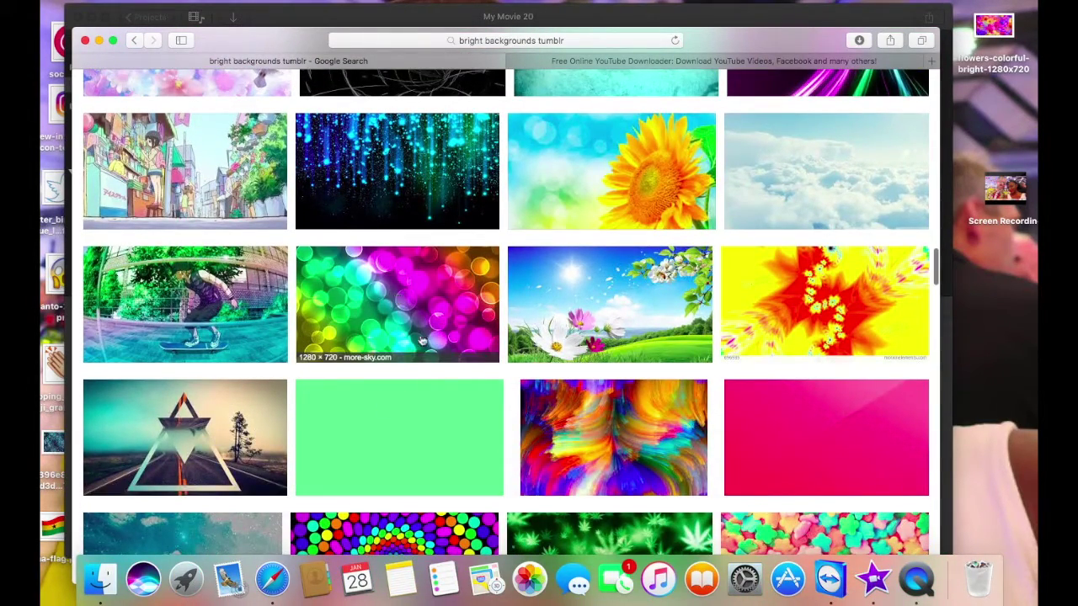
{"action": "scroll", "coordinate": [413, 324], "scroll_direction": "down", "scroll_amount": 4}
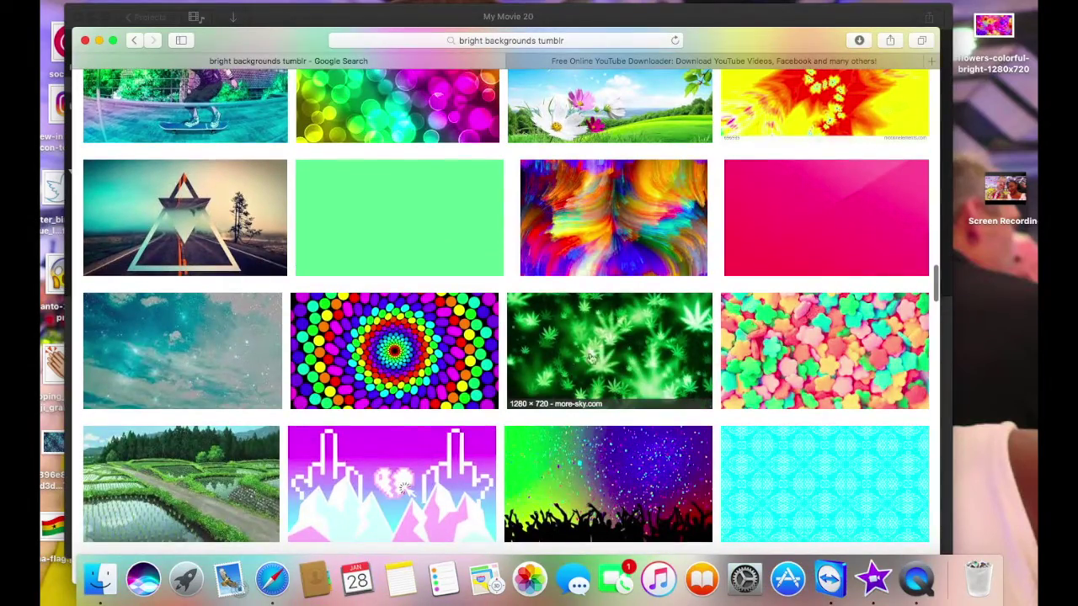
{"action": "scroll", "coordinate": [603, 359], "scroll_direction": "down", "scroll_amount": 10}
{"action": "scroll", "coordinate": [376, 325], "scroll_direction": "up", "scroll_amount": 4}
{"action": "scroll", "coordinate": [377, 325], "scroll_direction": "up", "scroll_amount": 20}
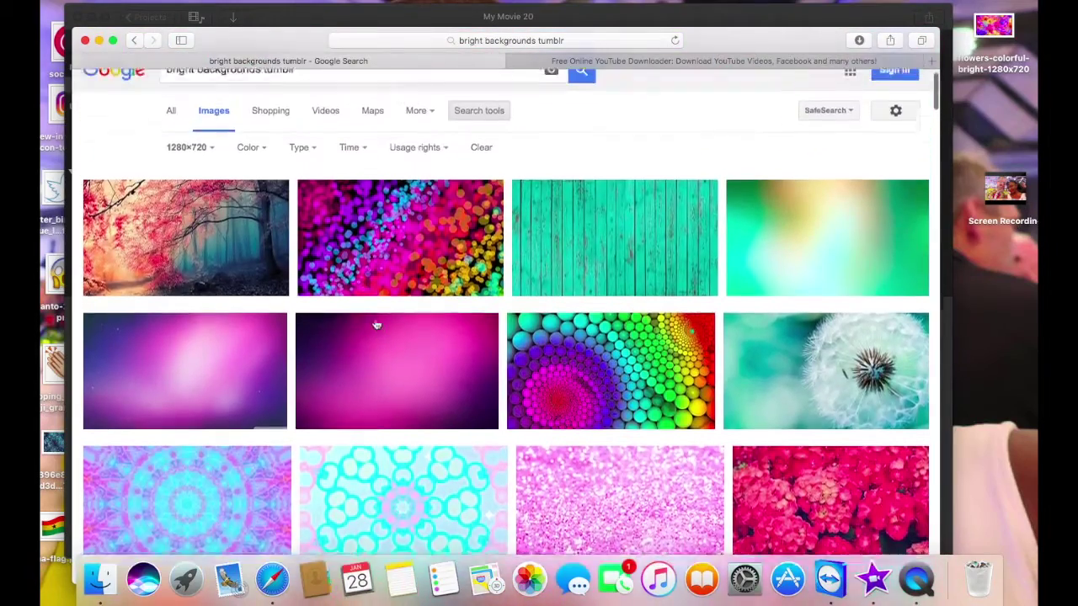
{"action": "scroll", "coordinate": [374, 321], "scroll_direction": "up", "scroll_amount": 1}
{"action": "scroll", "coordinate": [373, 320], "scroll_direction": "down", "scroll_amount": 2}
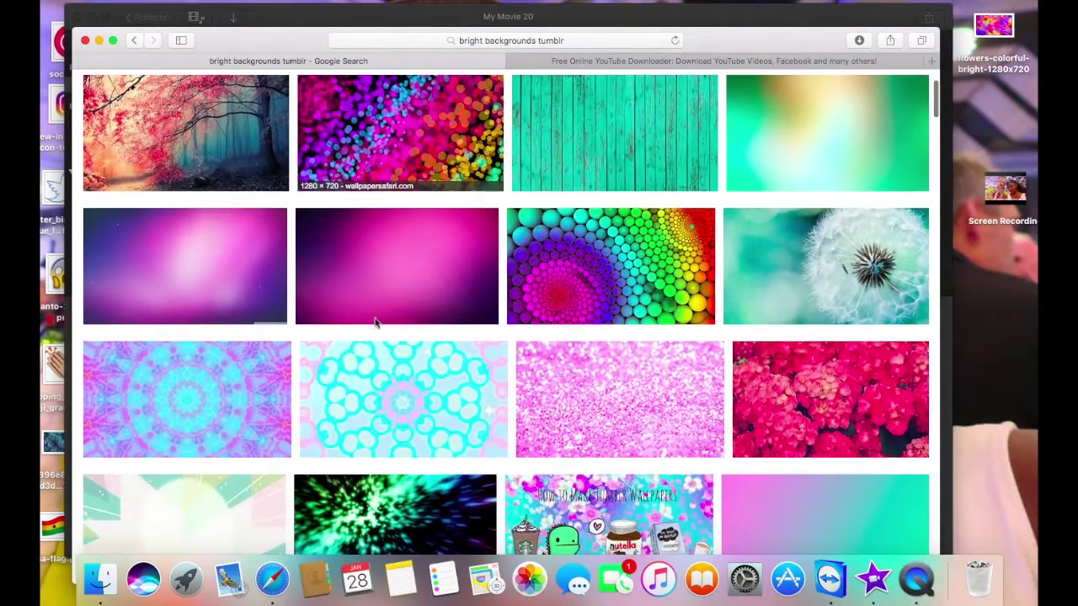
{"action": "left_click", "coordinate": [166, 393]}
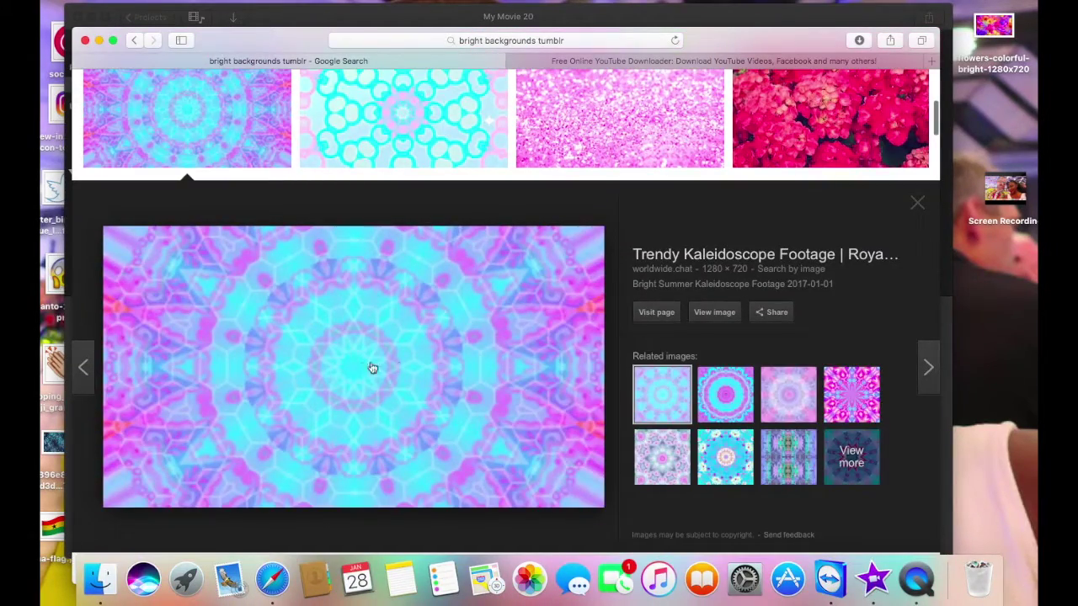
{"action": "left_click", "coordinate": [734, 393]}
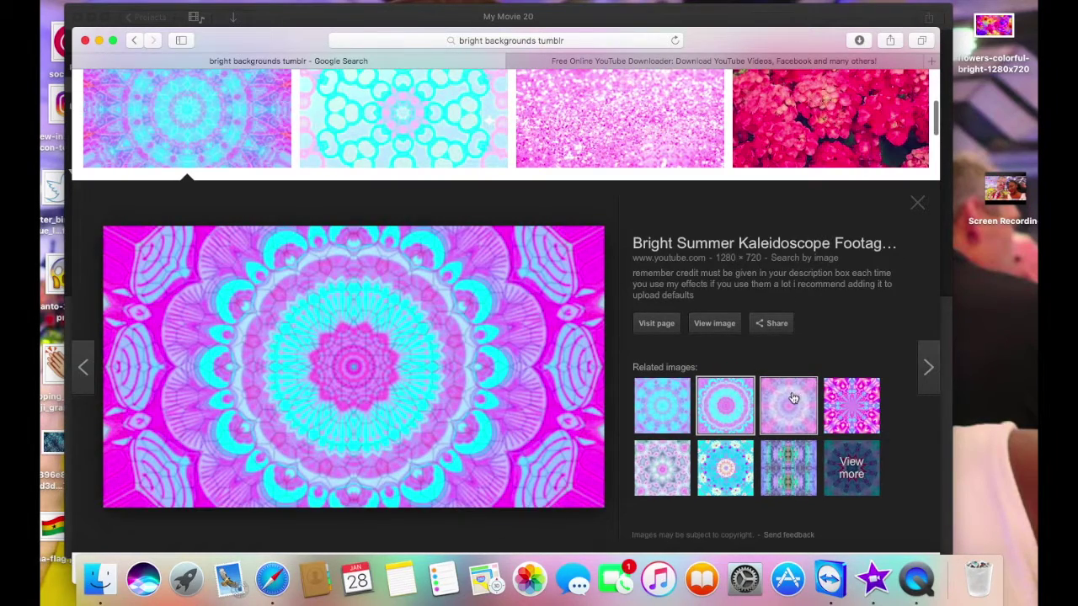
{"action": "left_click", "coordinate": [795, 398]}
{"action": "left_click", "coordinate": [849, 397]}
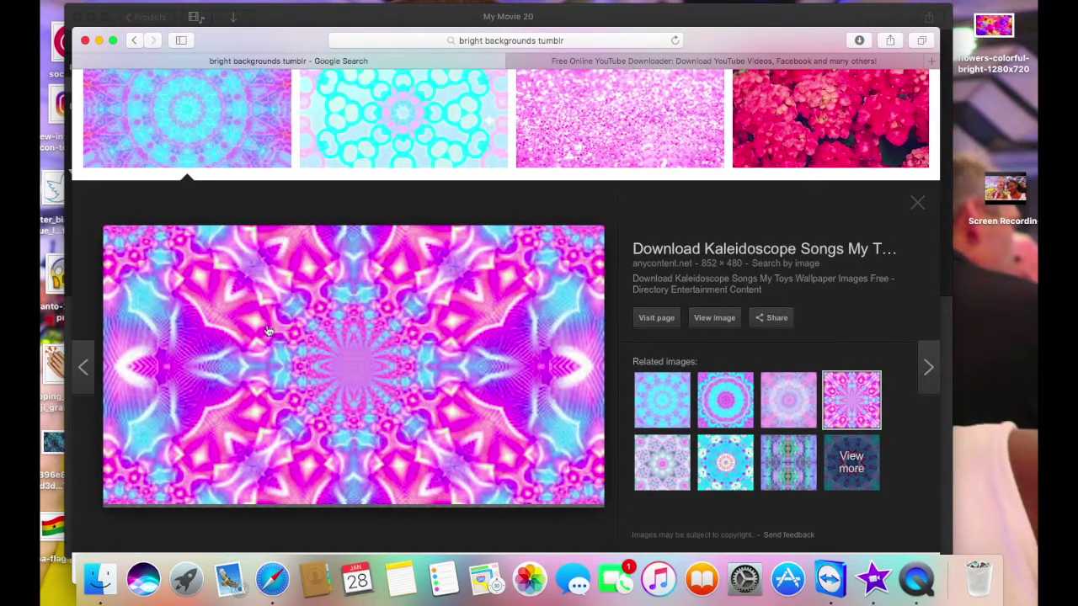
{"action": "key", "text": "Escape"}
{"action": "scroll", "coordinate": [286, 253], "scroll_direction": "up", "scroll_amount": 5}
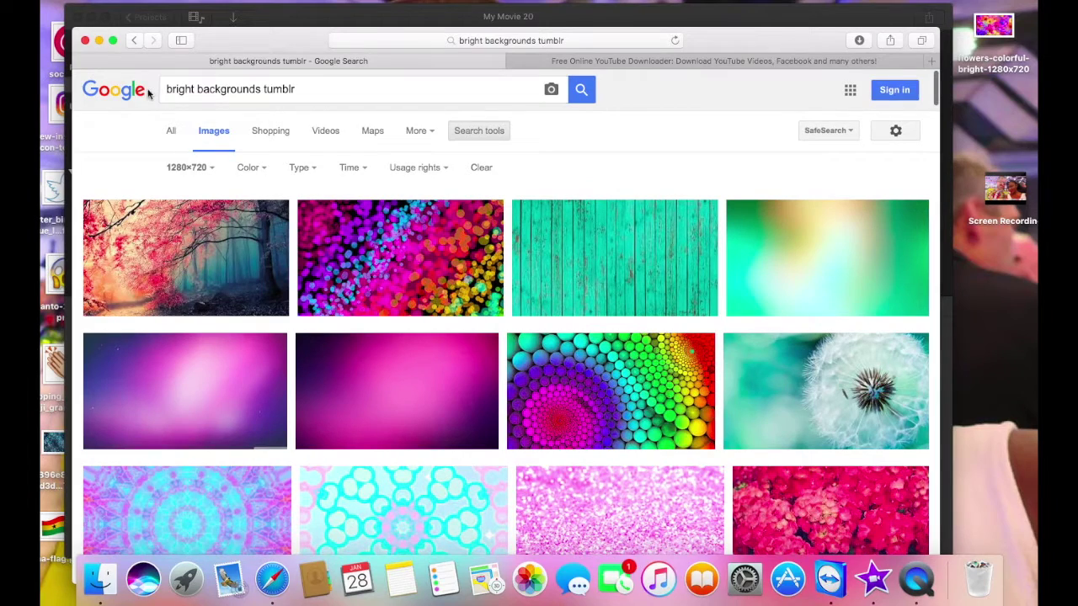
Drag the colourful flowers image from My Media onto the timeline as a 4.0-second clip.
{"action": "left_click", "coordinate": [133, 40]}
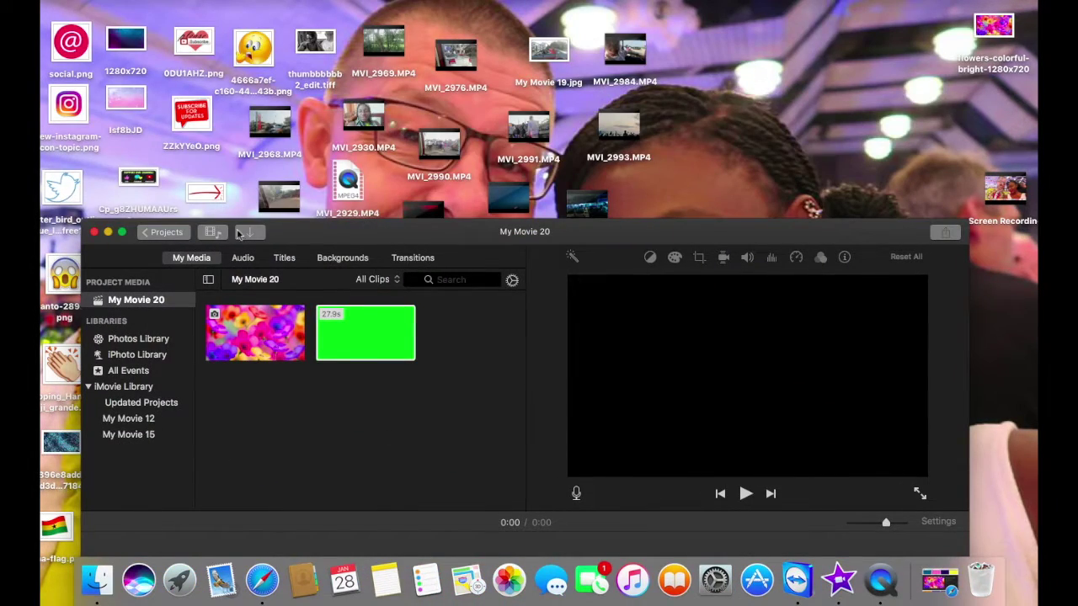
{"action": "left_click_drag", "start_coordinate": [239, 234], "coordinate": [252, 14]}
{"action": "left_click_drag", "start_coordinate": [231, 112], "coordinate": [108, 425]}
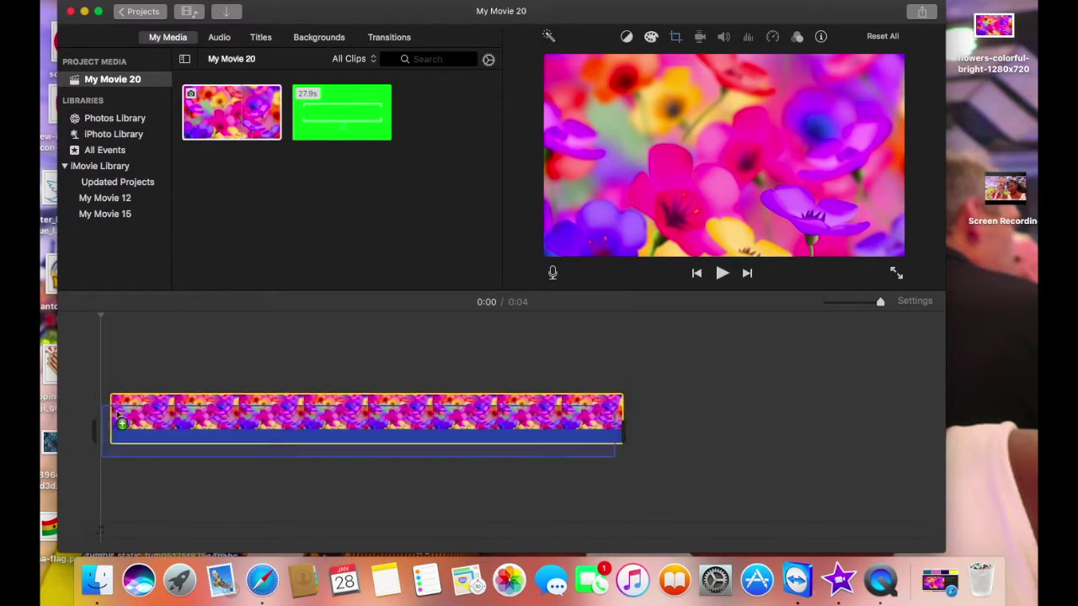
{"action": "left_click_drag", "start_coordinate": [879, 303], "coordinate": [861, 300]}
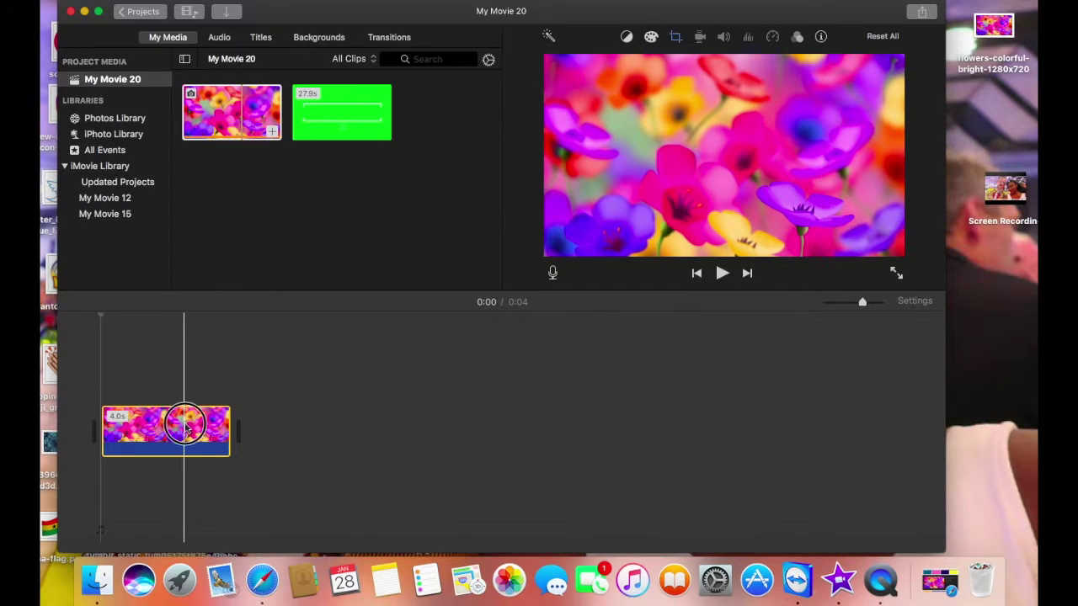
Bring Safari back to the Hipster Animated Titles Pack video and try a 'green screen' search.
{"action": "left_click", "coordinate": [940, 579]}
{"action": "left_click", "coordinate": [600, 60]}
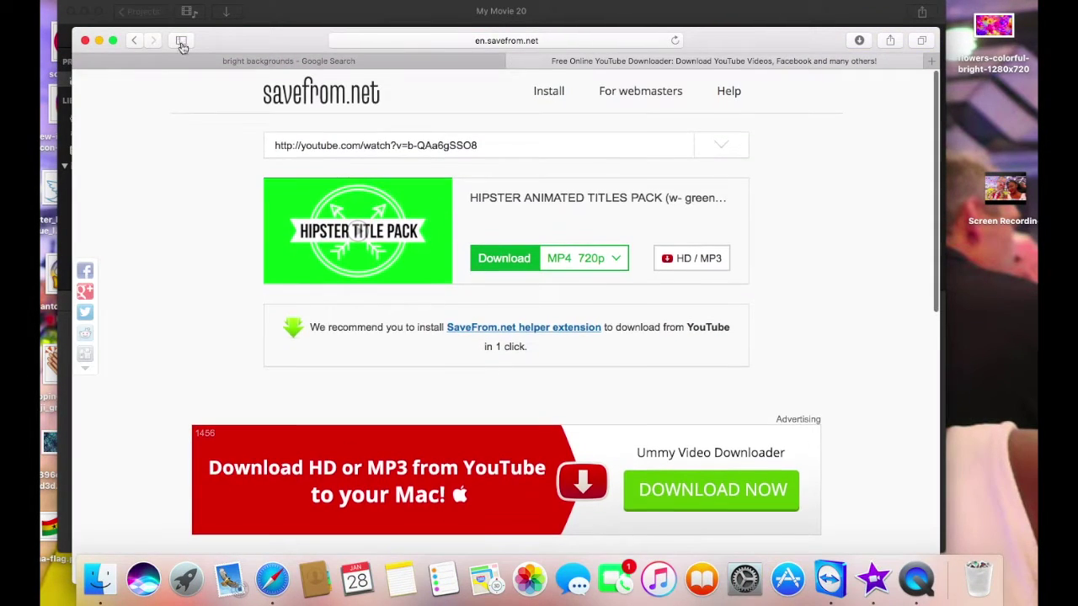
{"action": "left_click", "coordinate": [133, 39]}
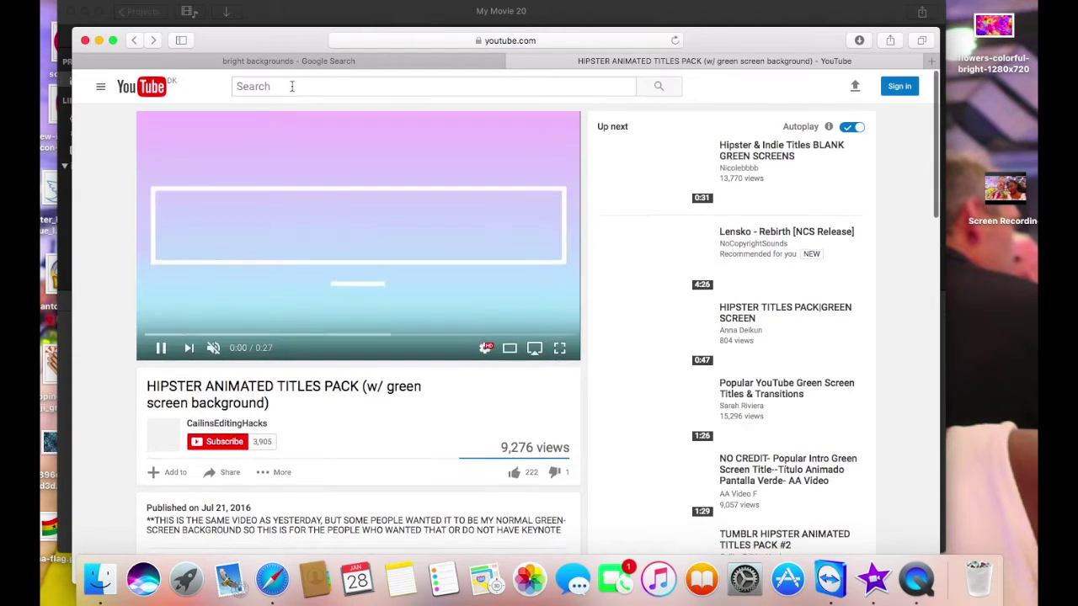
{"action": "left_click", "coordinate": [274, 86]}
{"action": "type", "text": "green screen"}
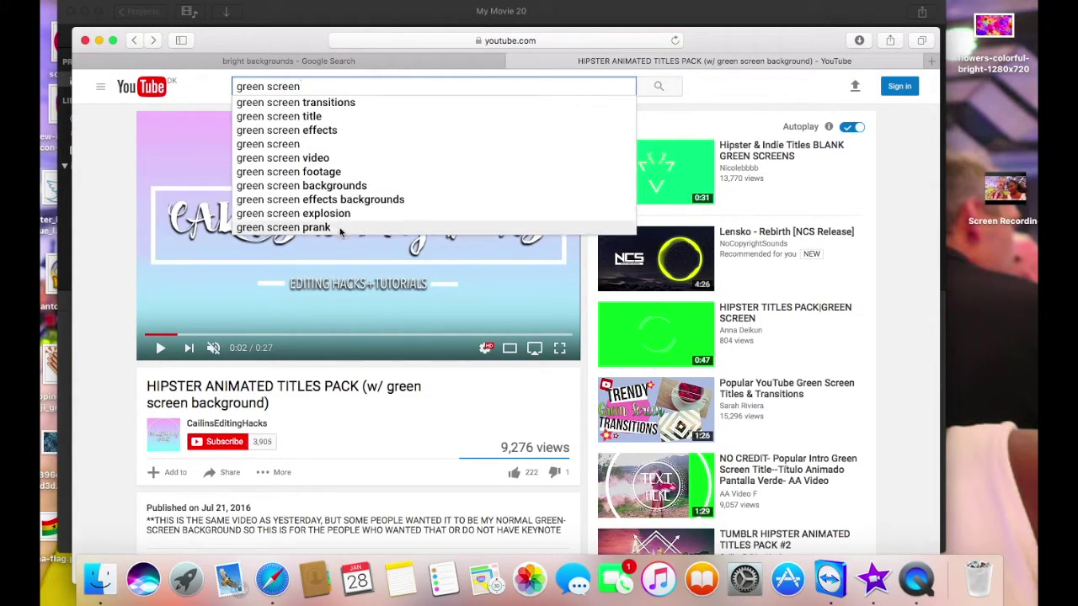
{"action": "left_click", "coordinate": [131, 253]}
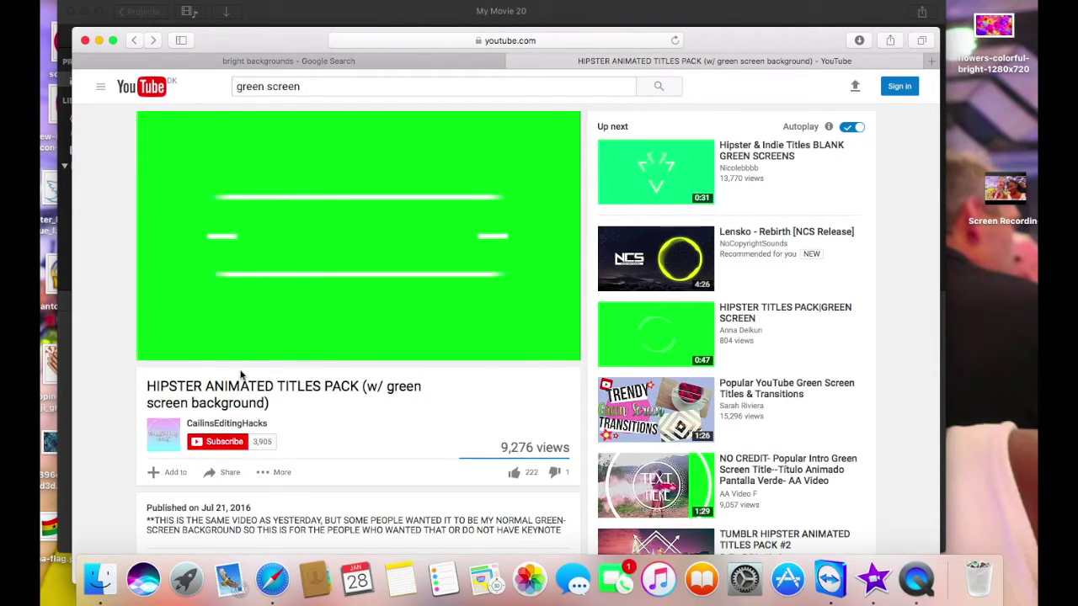
{"action": "mouse_move", "coordinate": [196, 425]}
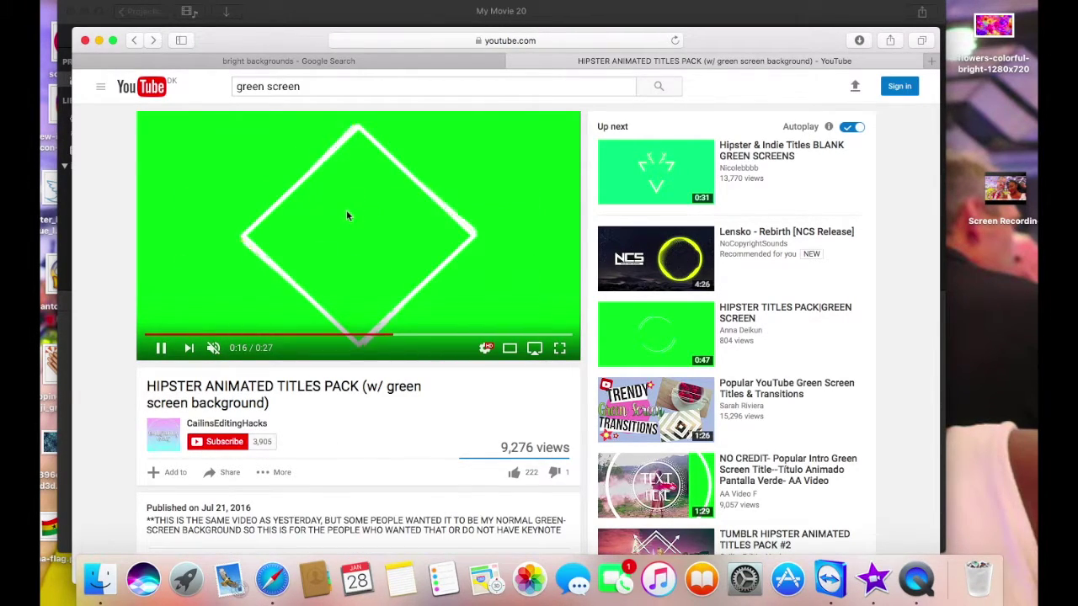
Pause the video and load it in SaveFrom.net by adding 'ss' before youtube in the address.
{"action": "left_click", "coordinate": [274, 152]}
{"action": "left_click", "coordinate": [518, 42]}
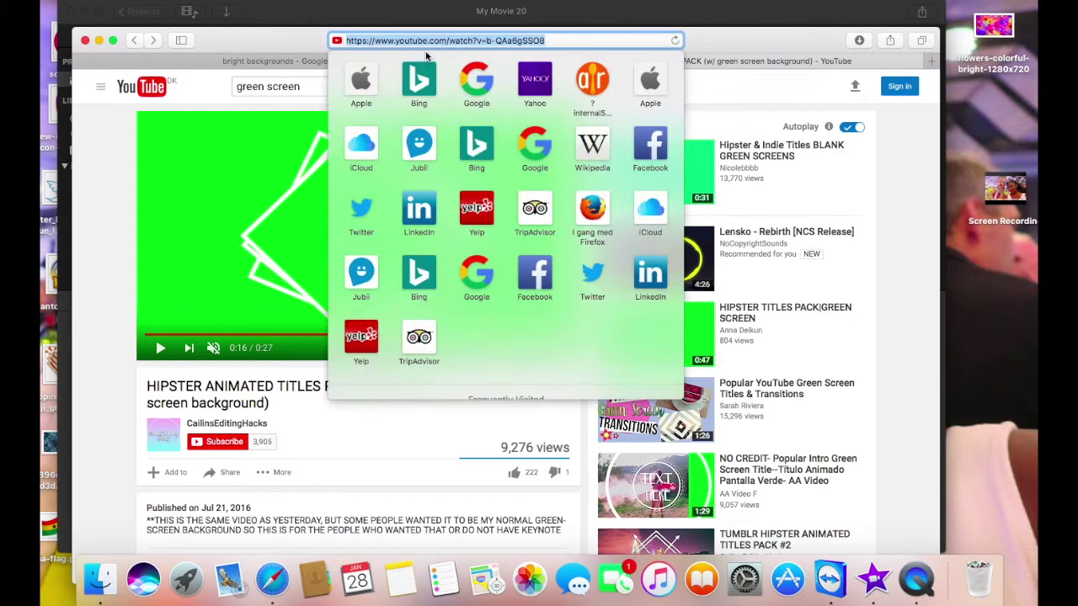
{"action": "left_click", "coordinate": [395, 42]}
{"action": "type", "text": "ss"}
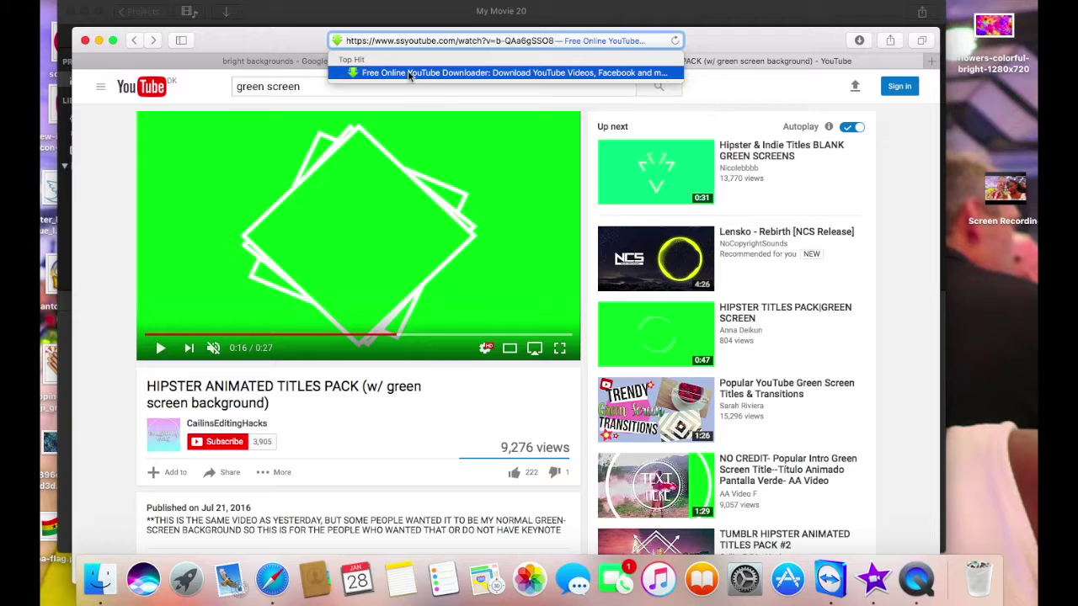
{"action": "key", "text": "Return"}
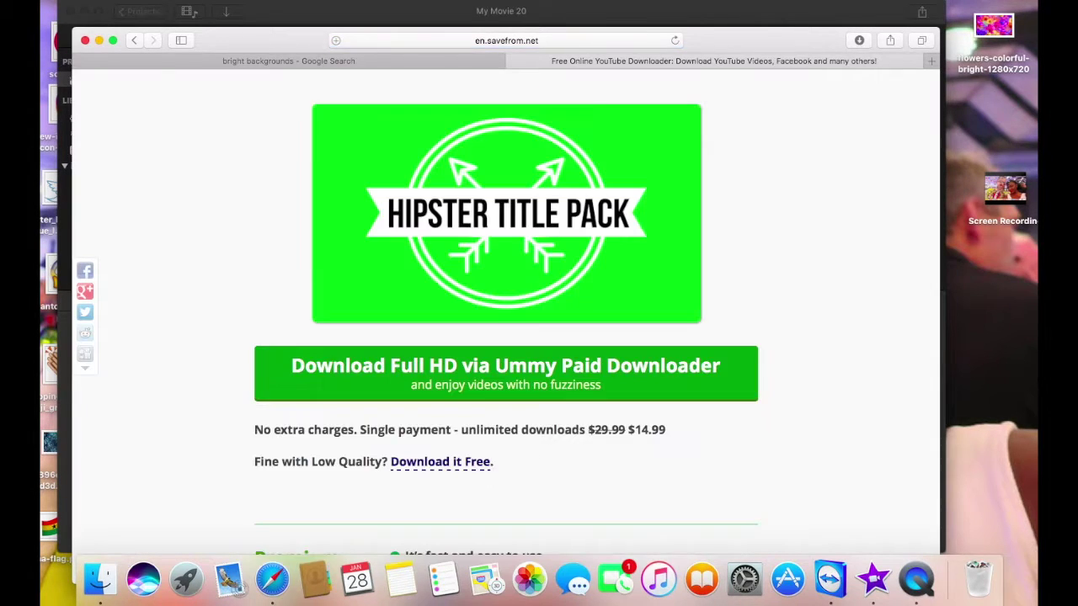
Request the free download of the video and choose Medium quality.
{"action": "scroll", "coordinate": [424, 276], "scroll_direction": "down", "scroll_amount": 5}
{"action": "left_click", "coordinate": [428, 270]}
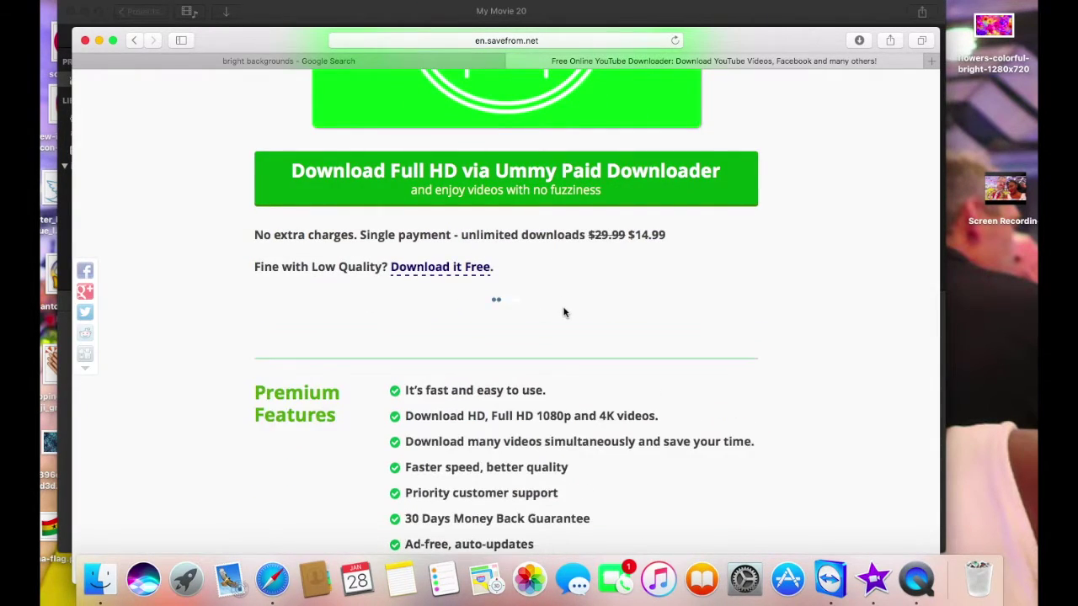
{"action": "scroll", "coordinate": [581, 287], "scroll_direction": "down", "scroll_amount": 3}
{"action": "left_click", "coordinate": [642, 272]}
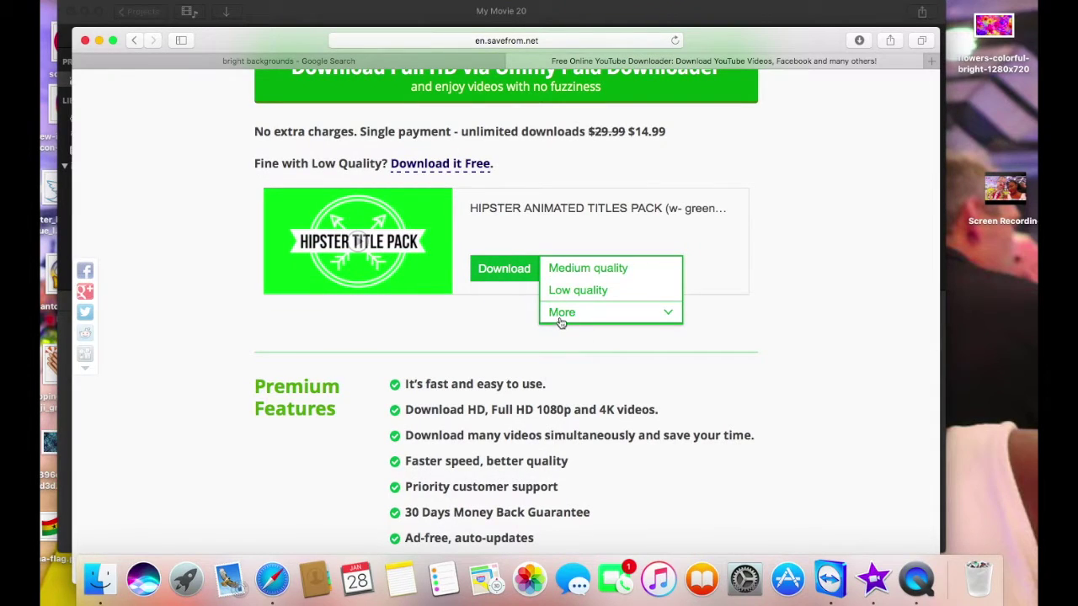
{"action": "left_click", "coordinate": [822, 243]}
{"action": "scroll", "coordinate": [833, 168], "scroll_direction": "up", "scroll_amount": 5}
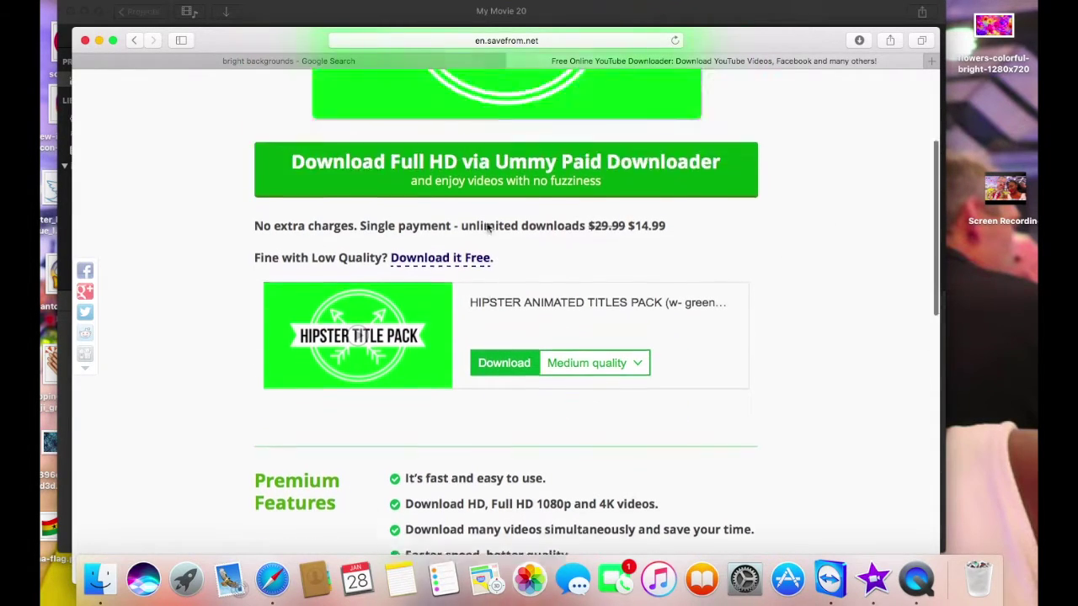
Place the 27.9-second green-screen title clip on the timeline right after the flowers image.
{"action": "left_click", "coordinate": [99, 41]}
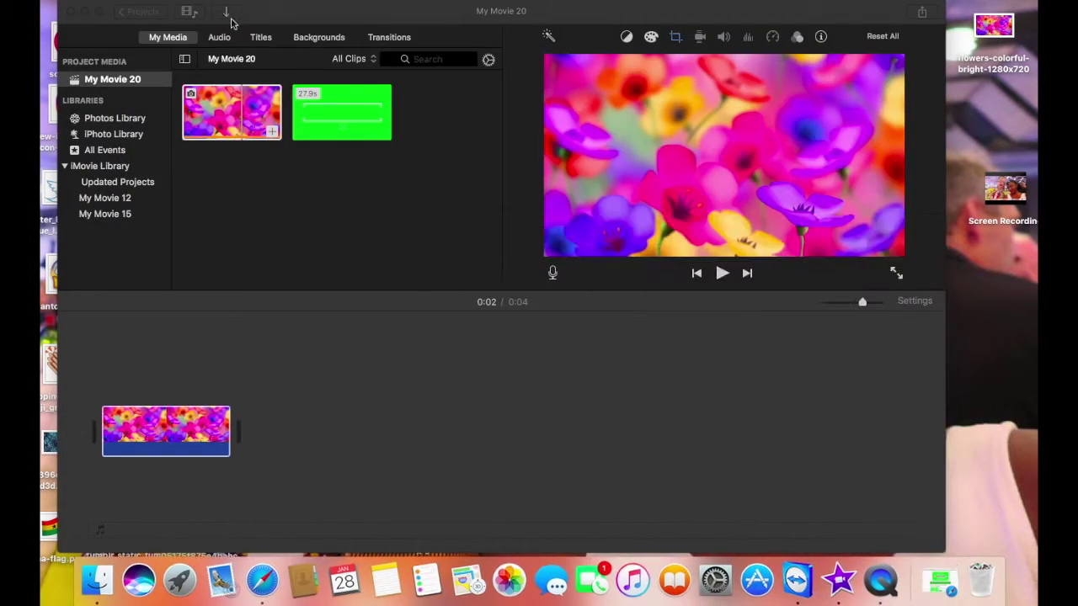
{"action": "left_click", "coordinate": [330, 116]}
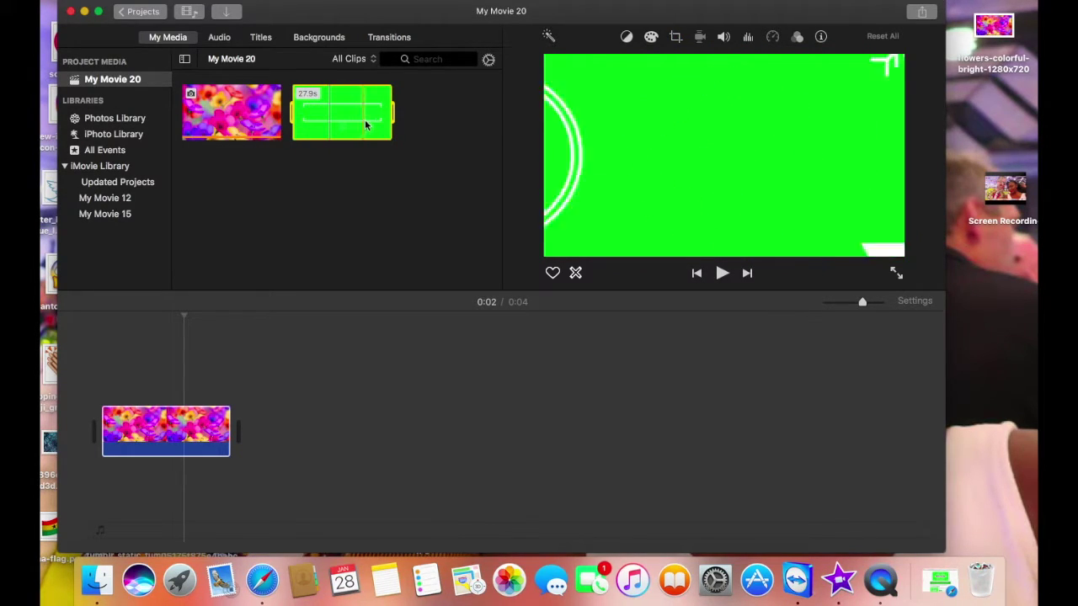
{"action": "left_click_drag", "start_coordinate": [346, 114], "coordinate": [267, 429]}
{"action": "left_click_drag", "start_coordinate": [186, 315], "coordinate": [339, 414]}
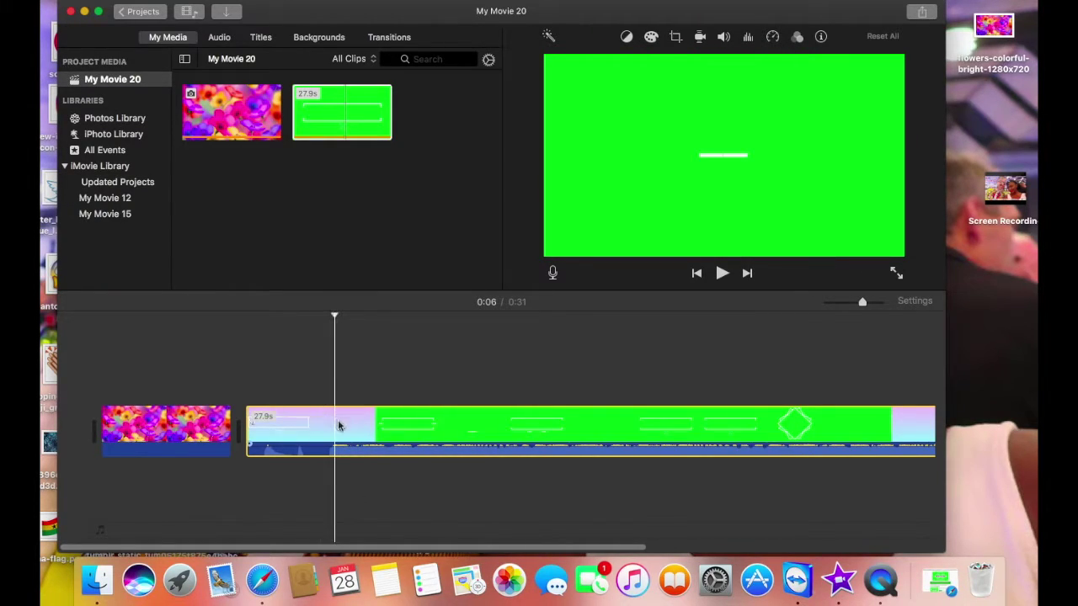
Split the title clip at the playhead and delete its first piece.
{"action": "right_click", "coordinate": [334, 424]}
{"action": "left_click", "coordinate": [337, 419]}
{"action": "left_click", "coordinate": [295, 429]}
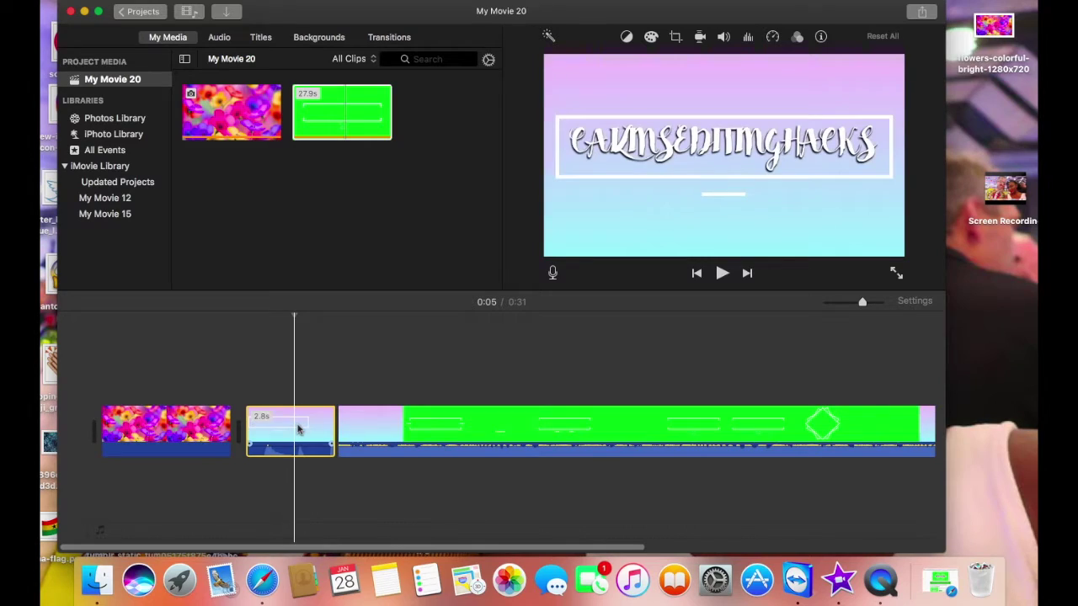
{"action": "key", "text": "Delete"}
Split again near 0:05, layer the short piece over the flowers, and delete the leftover.
{"action": "left_click_drag", "start_coordinate": [246, 317], "coordinate": [333, 327]}
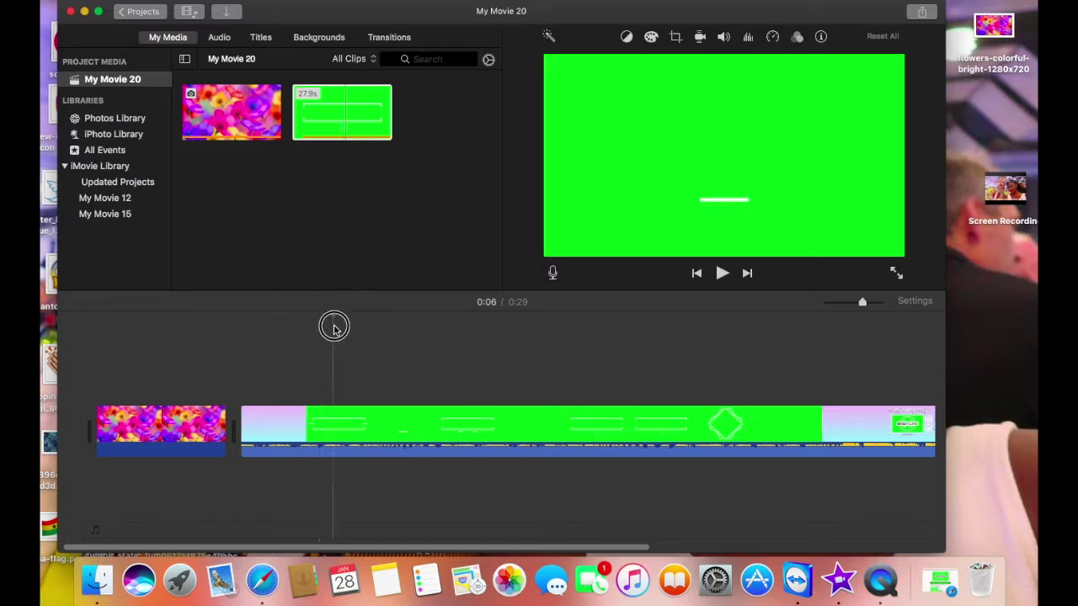
{"action": "right_click", "coordinate": [335, 436]}
{"action": "left_click", "coordinate": [345, 418]}
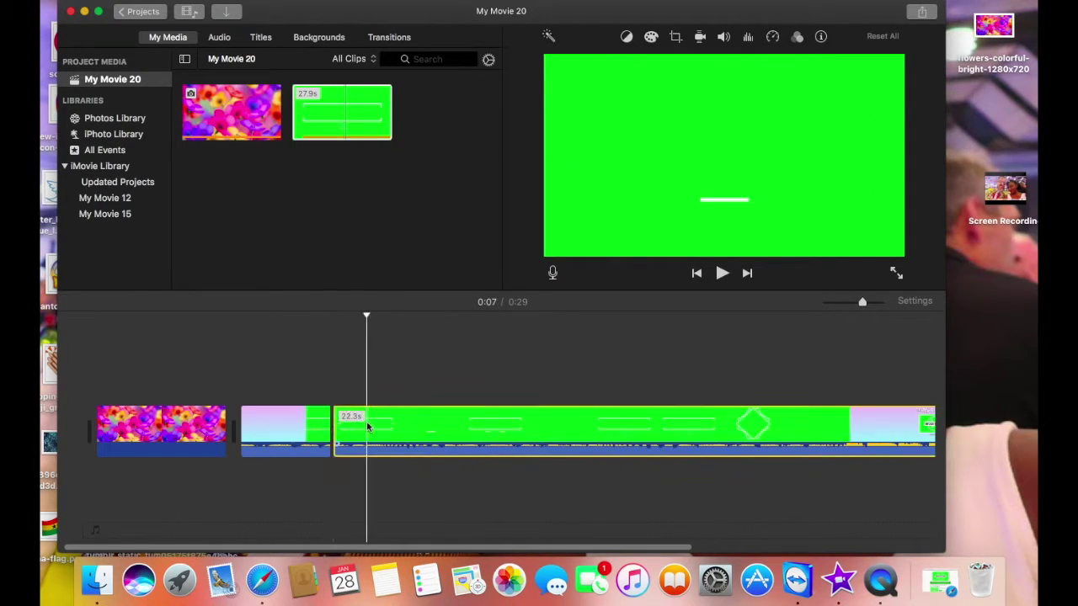
{"action": "left_click_drag", "start_coordinate": [298, 429], "coordinate": [156, 368]}
{"action": "left_click", "coordinate": [396, 426]}
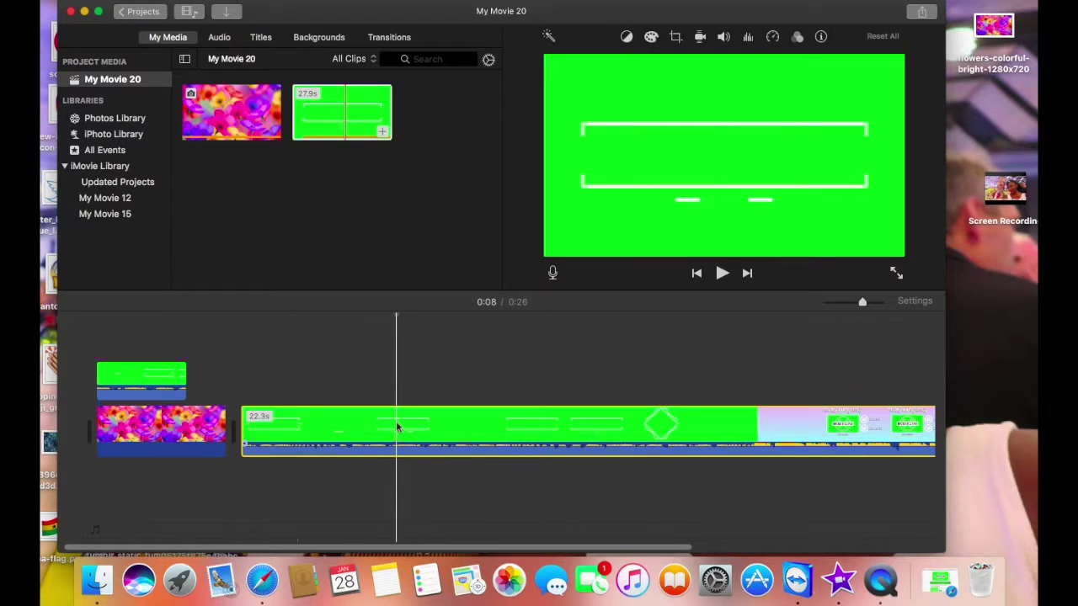
{"action": "key", "text": "Delete"}
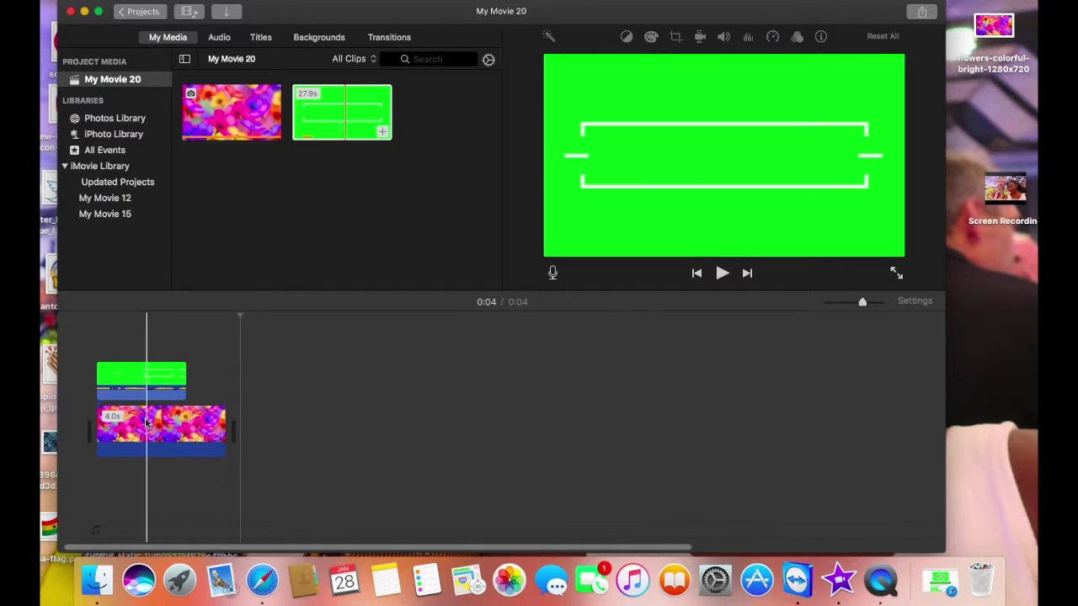
Set the overlaid title clip's video overlay to Green/Blue Screen and apply it.
{"action": "left_click", "coordinate": [142, 368]}
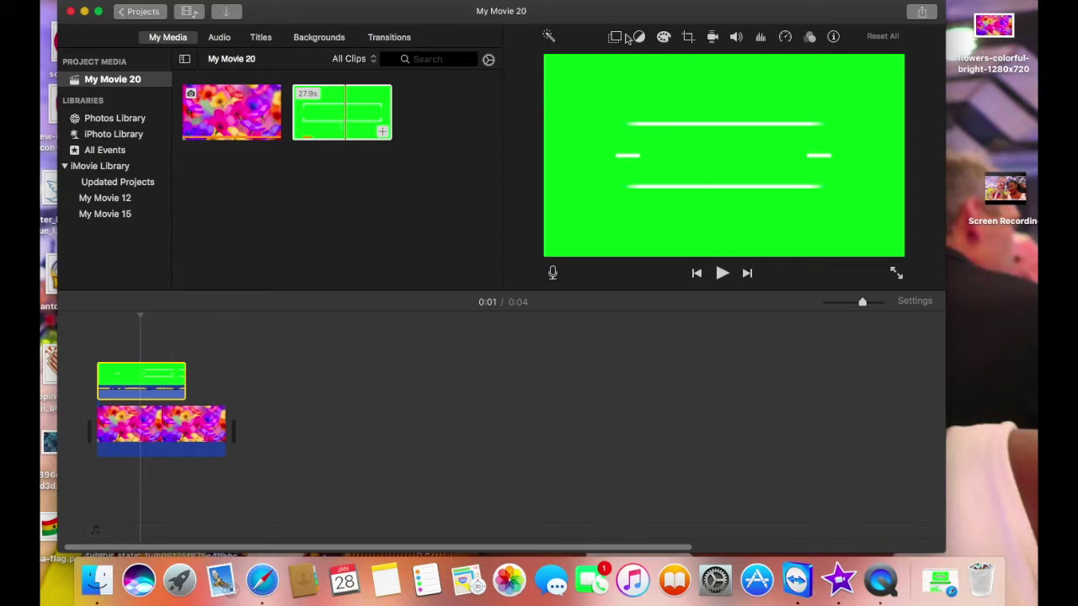
{"action": "left_click", "coordinate": [614, 38]}
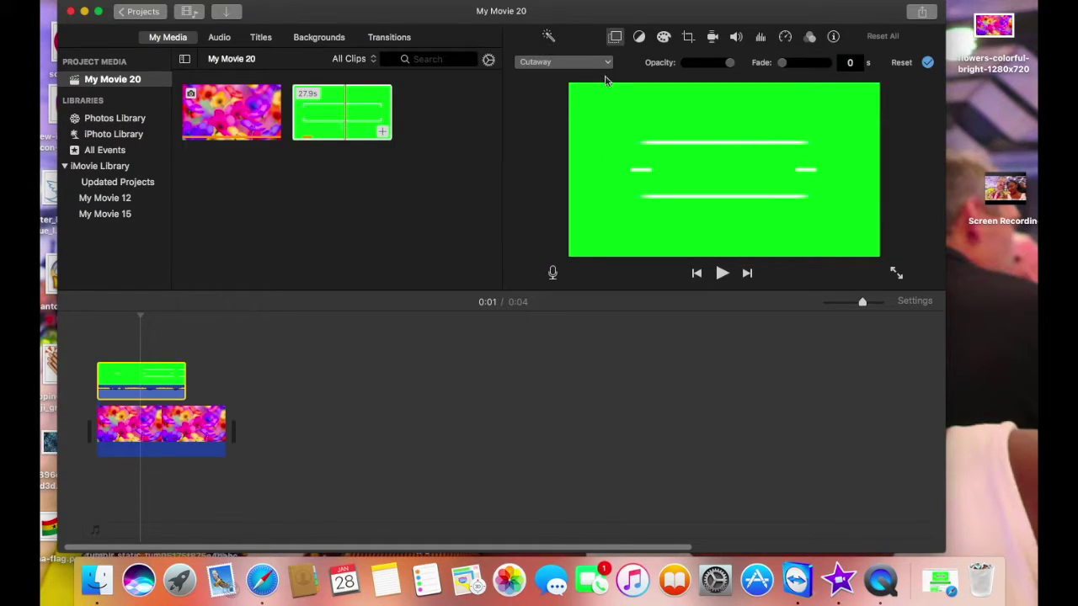
{"action": "left_click", "coordinate": [605, 64]}
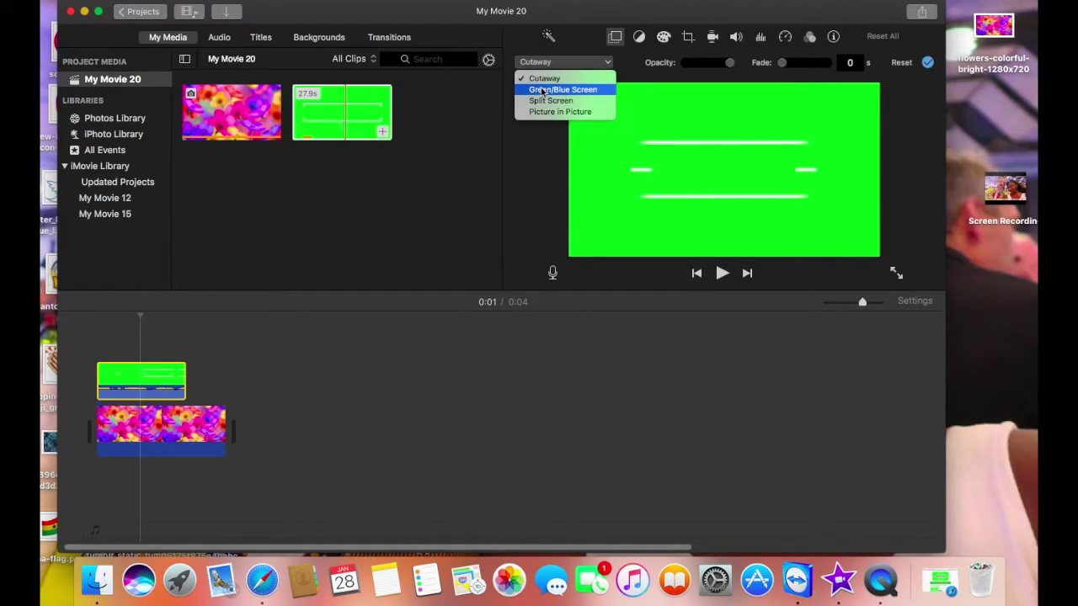
{"action": "left_click", "coordinate": [599, 91]}
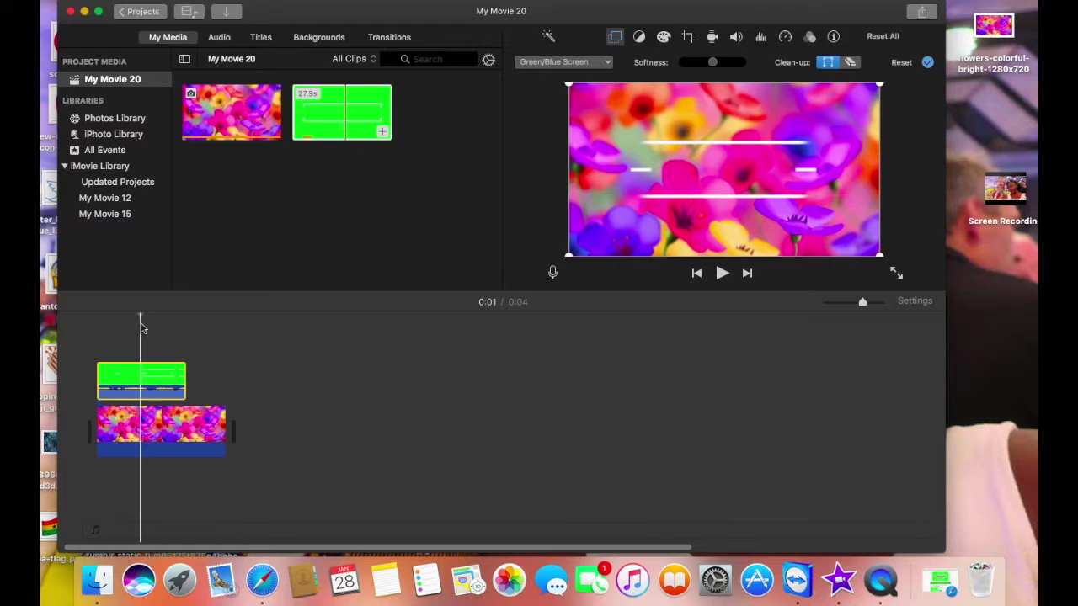
{"action": "left_click_drag", "start_coordinate": [141, 315], "coordinate": [93, 313]}
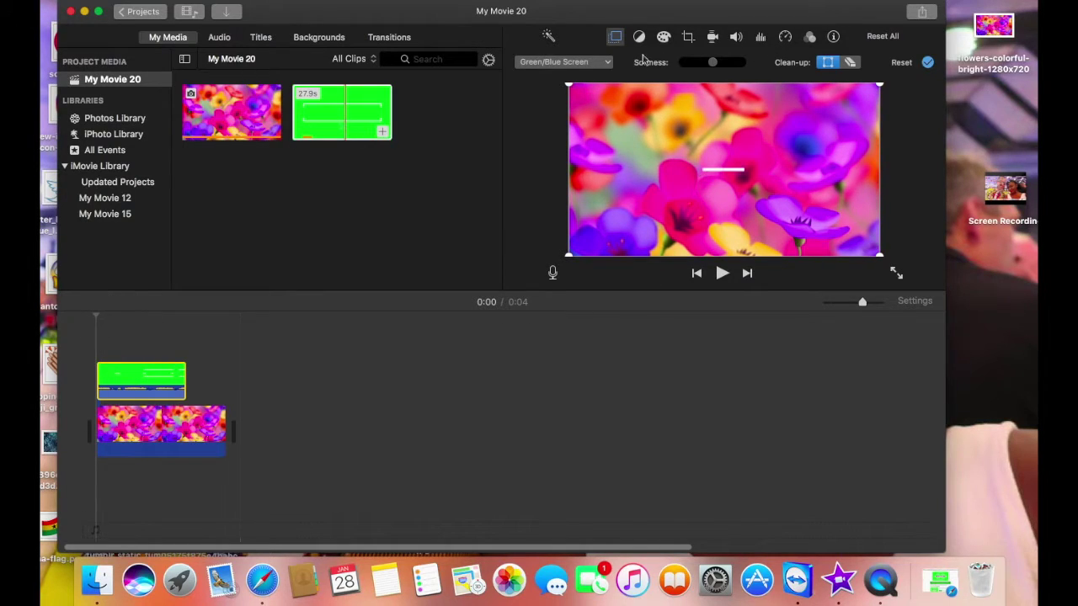
{"action": "left_click", "coordinate": [927, 62]}
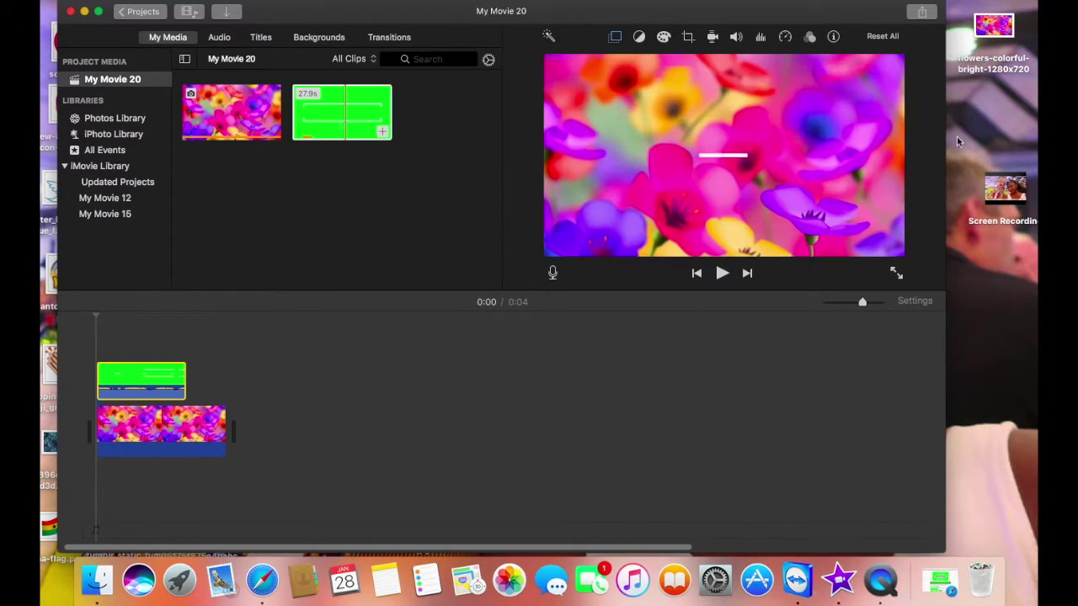
Review the keyed white title lines over the flowers, then bring up the Share options.
{"action": "left_click", "coordinate": [723, 274]}
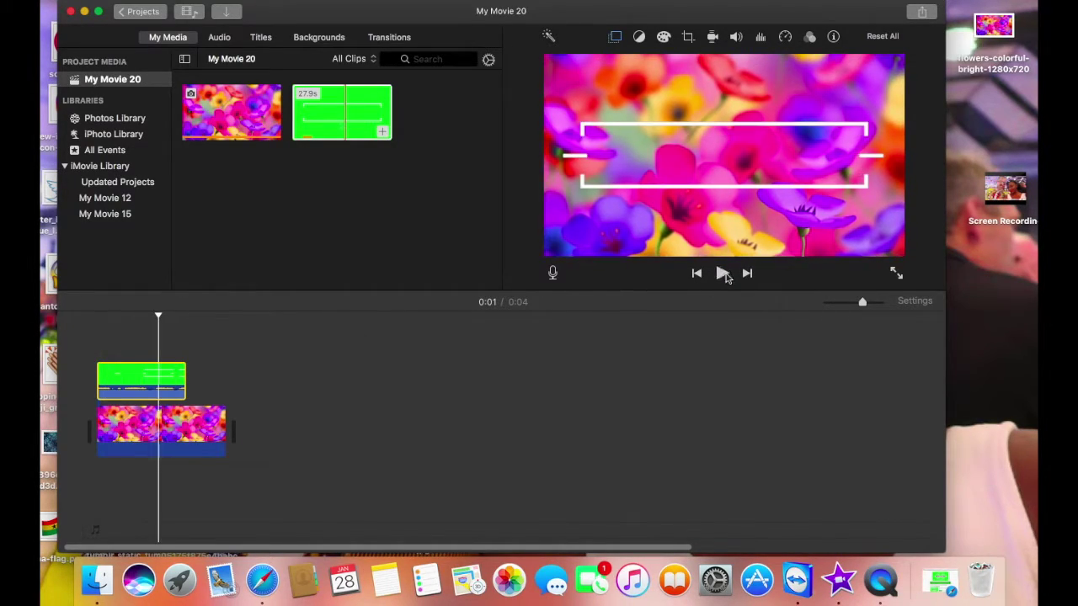
{"action": "left_click", "coordinate": [148, 390]}
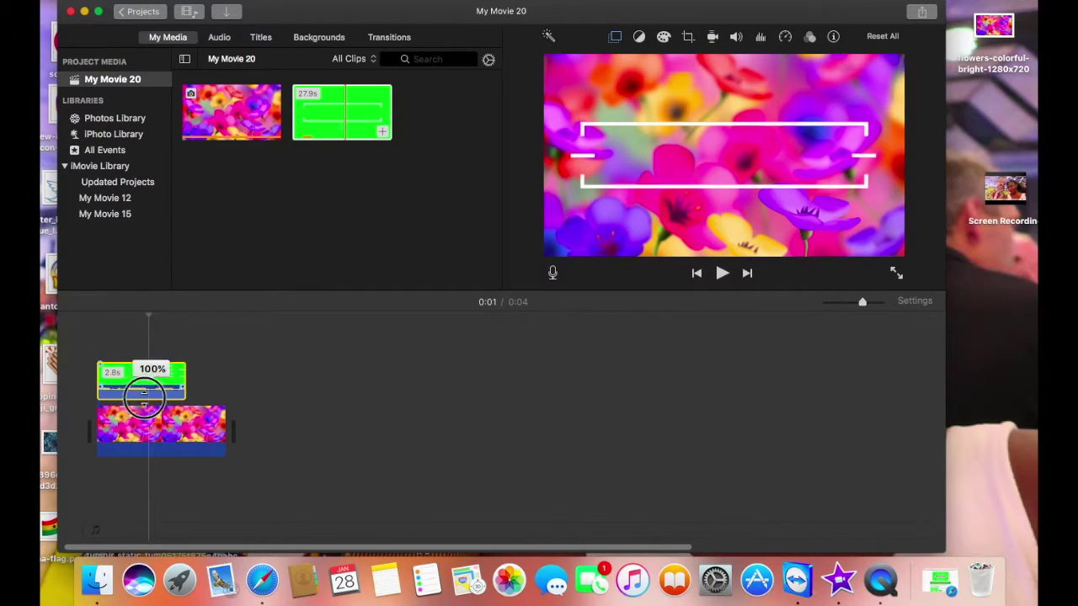
{"action": "left_click_drag", "start_coordinate": [149, 314], "coordinate": [109, 315]}
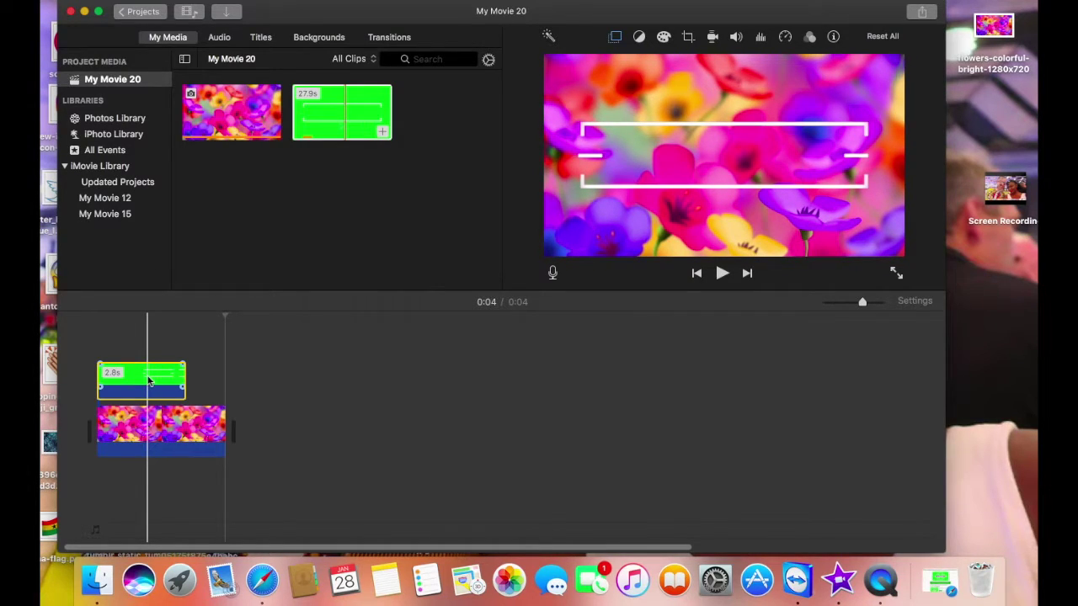
{"action": "left_click_drag", "start_coordinate": [225, 317], "coordinate": [156, 335]}
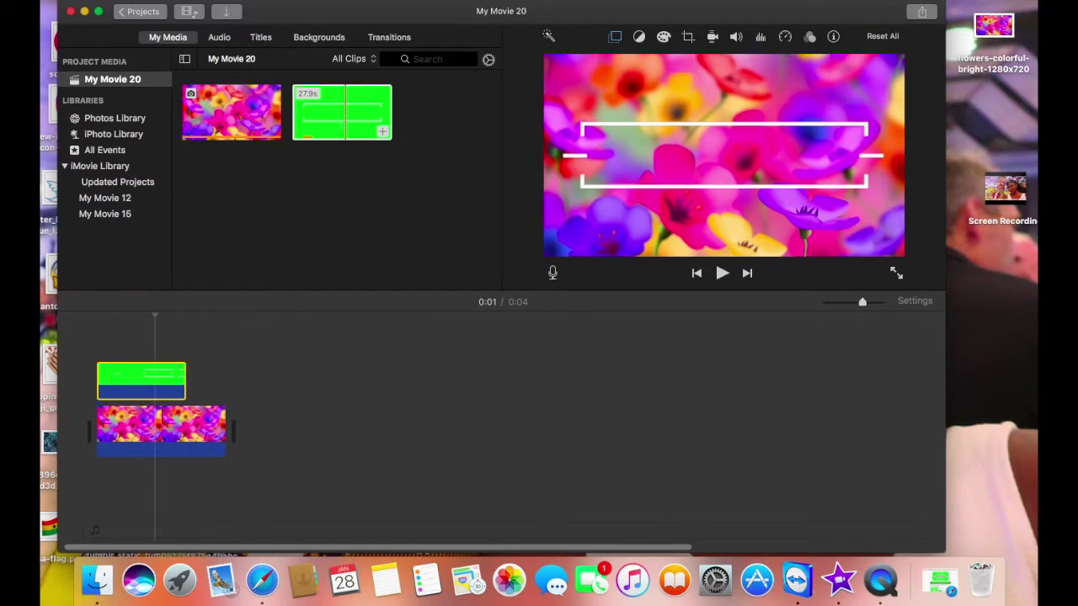
{"action": "left_click", "coordinate": [922, 15]}
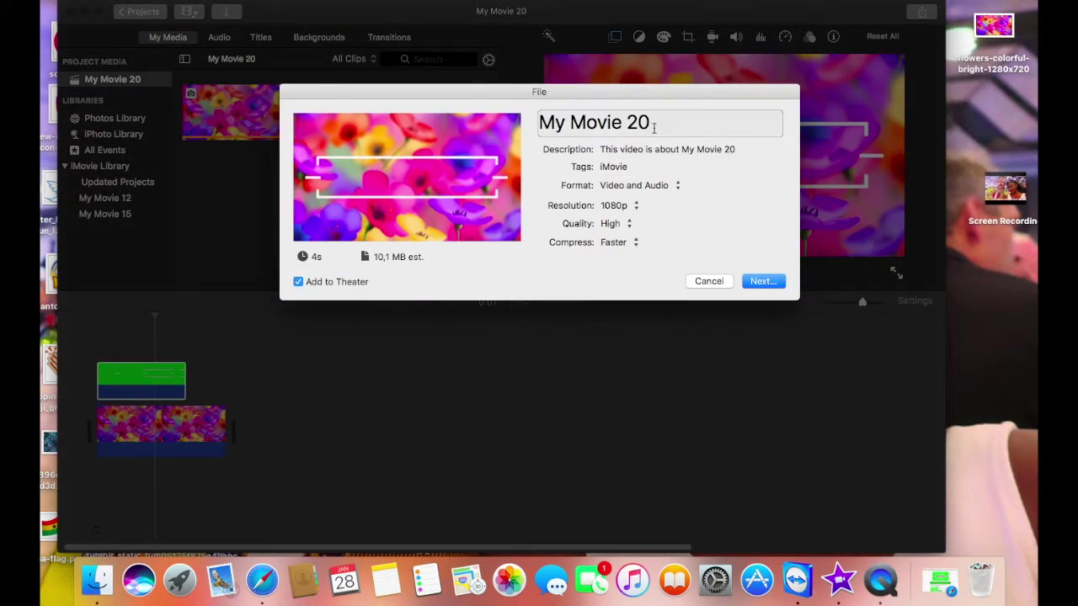
Export the movie through Share > File as 'intro' in 1080p high quality to the Desktop.
{"action": "left_click_drag", "start_coordinate": [651, 124], "coordinate": [534, 116]}
{"action": "type", "text": "intro"}
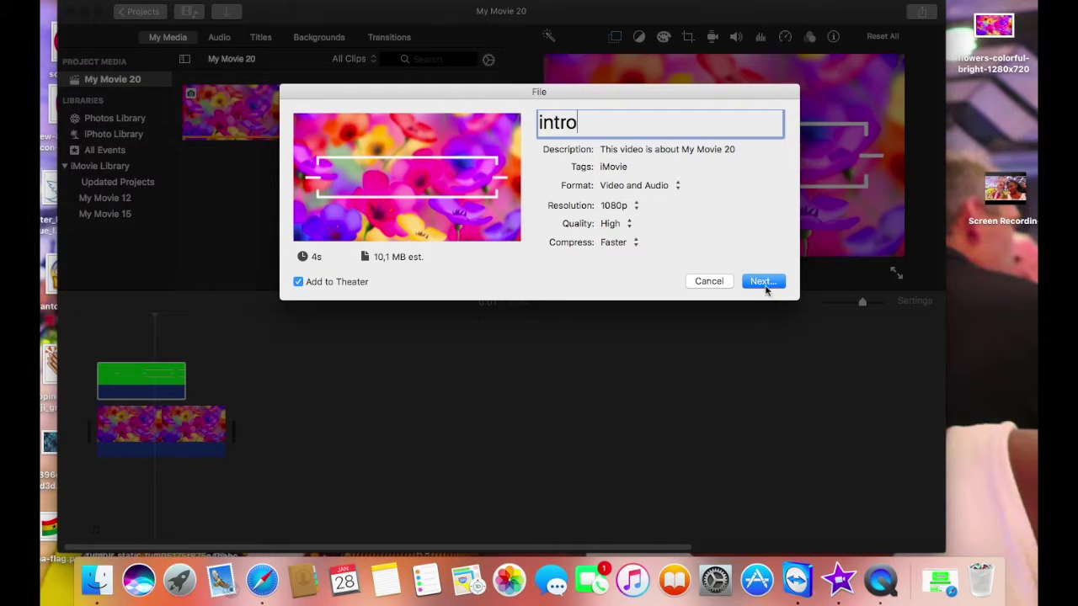
{"action": "left_click", "coordinate": [767, 282]}
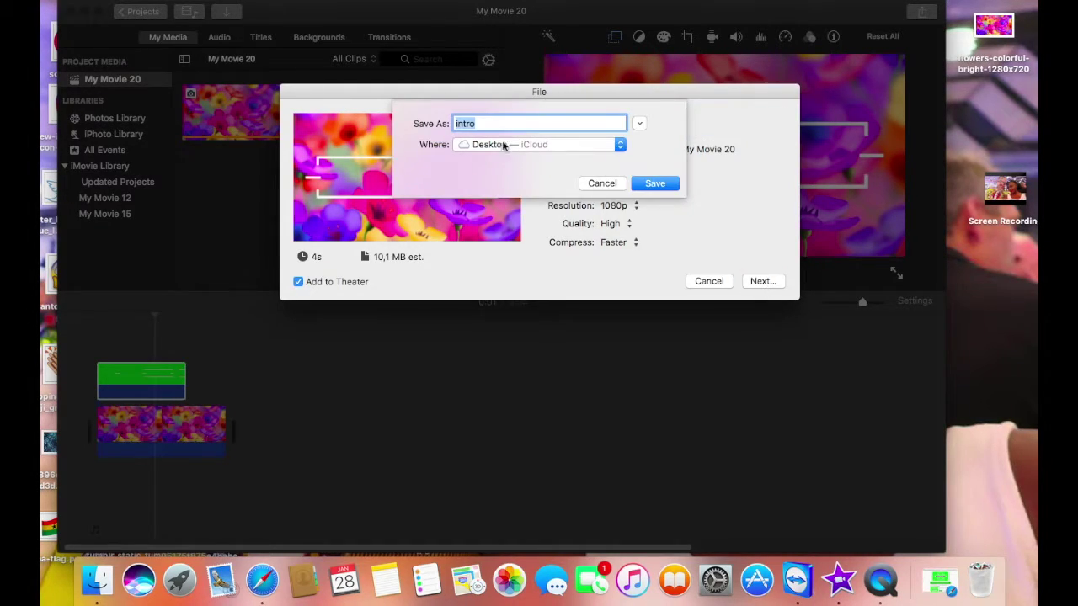
{"action": "left_click", "coordinate": [648, 185]}
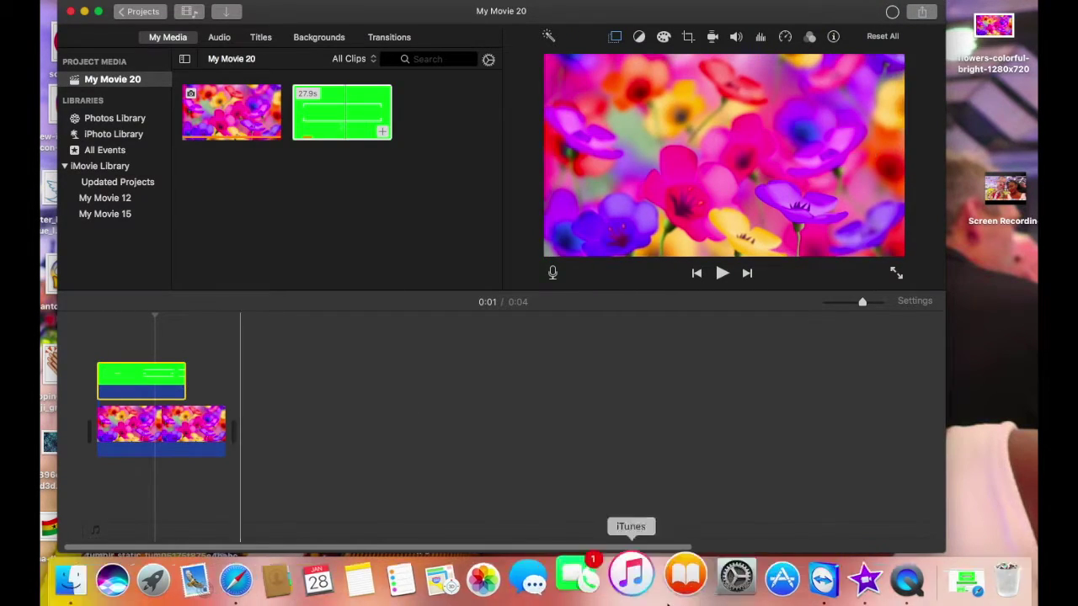
{"action": "left_click", "coordinate": [992, 561]}
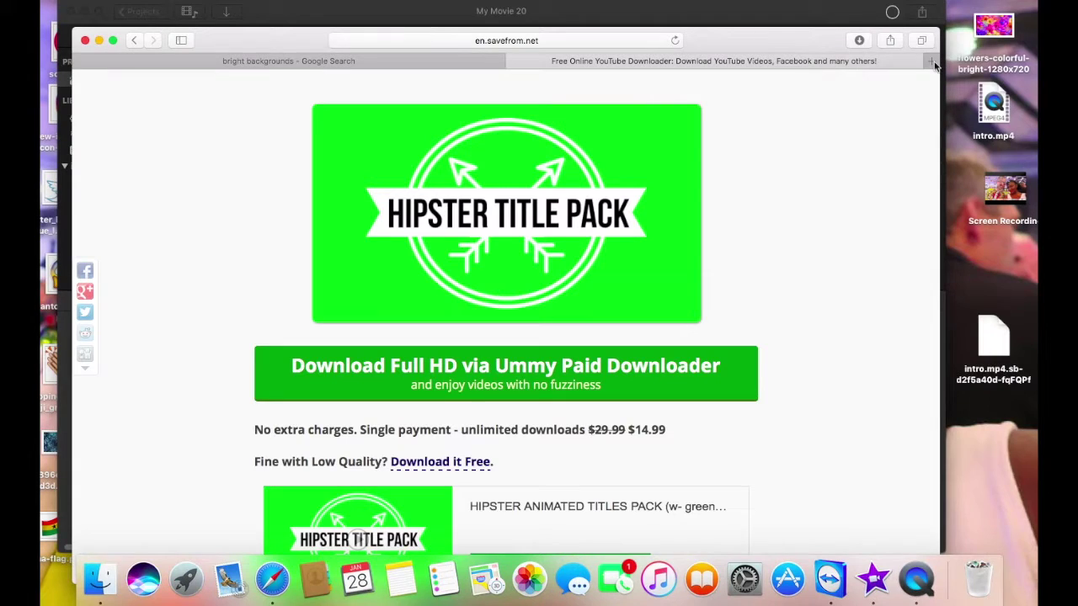
Open picmonkey.com in a new browser tab.
{"action": "left_click", "coordinate": [929, 62]}
{"action": "type", "text": "picmonkey.com"}
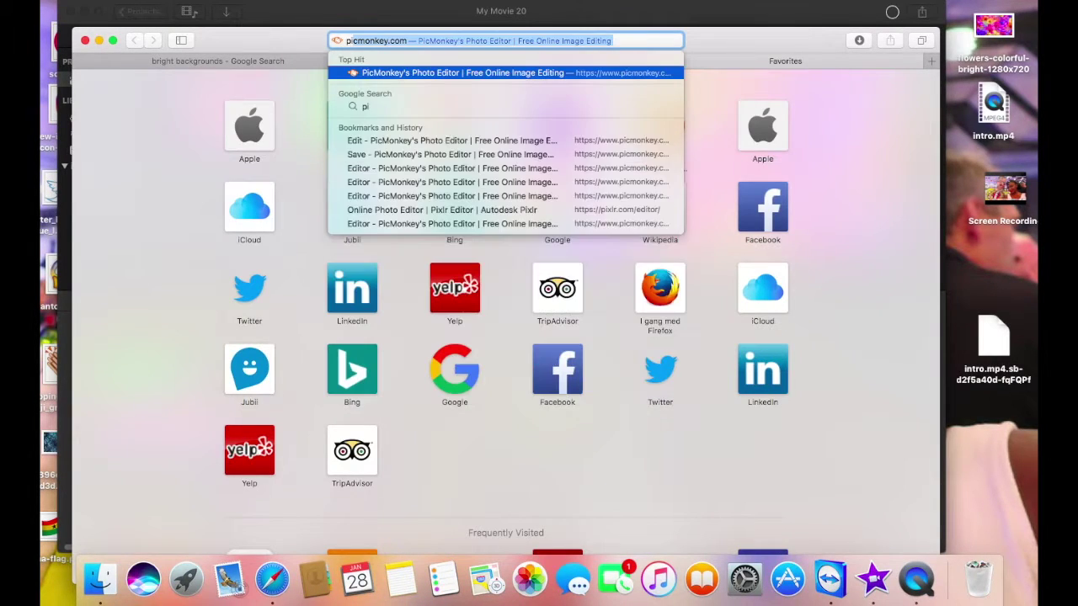
{"action": "key", "text": "Return"}
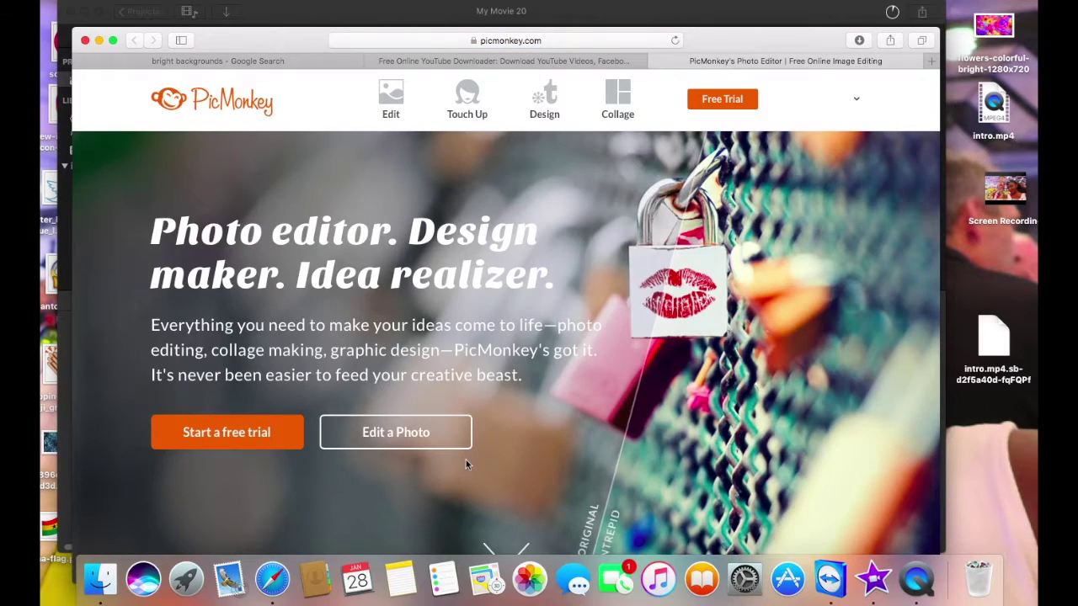
Create a custom-size design canvas of 1280 × 720 pixels.
{"action": "mouse_move", "coordinate": [547, 101]}
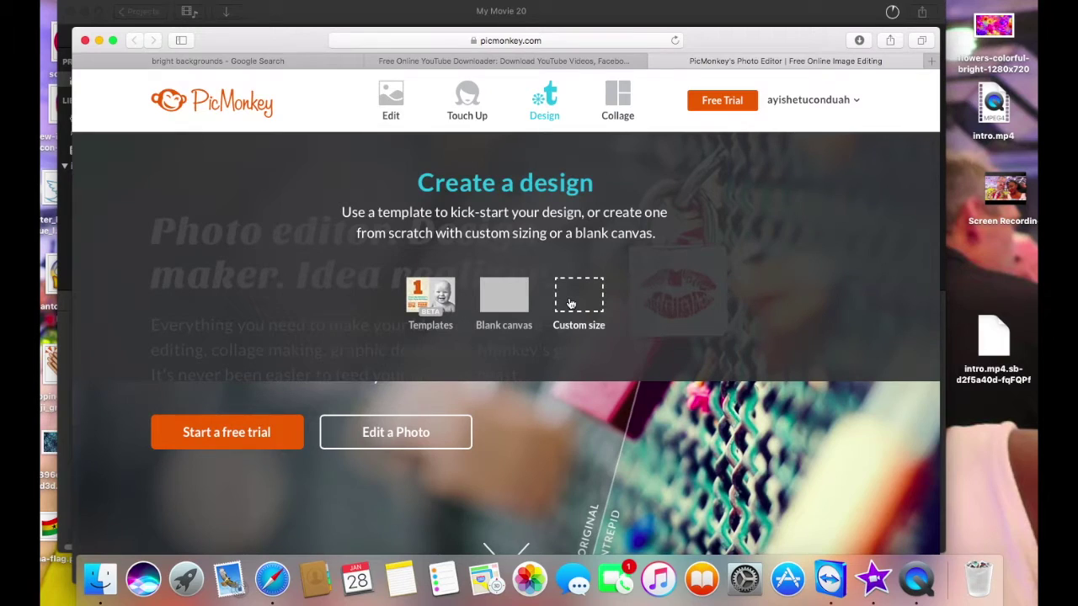
{"action": "left_click", "coordinate": [571, 303]}
{"action": "left_click_drag", "start_coordinate": [384, 291], "coordinate": [288, 279]}
{"action": "type", "text": "128"}
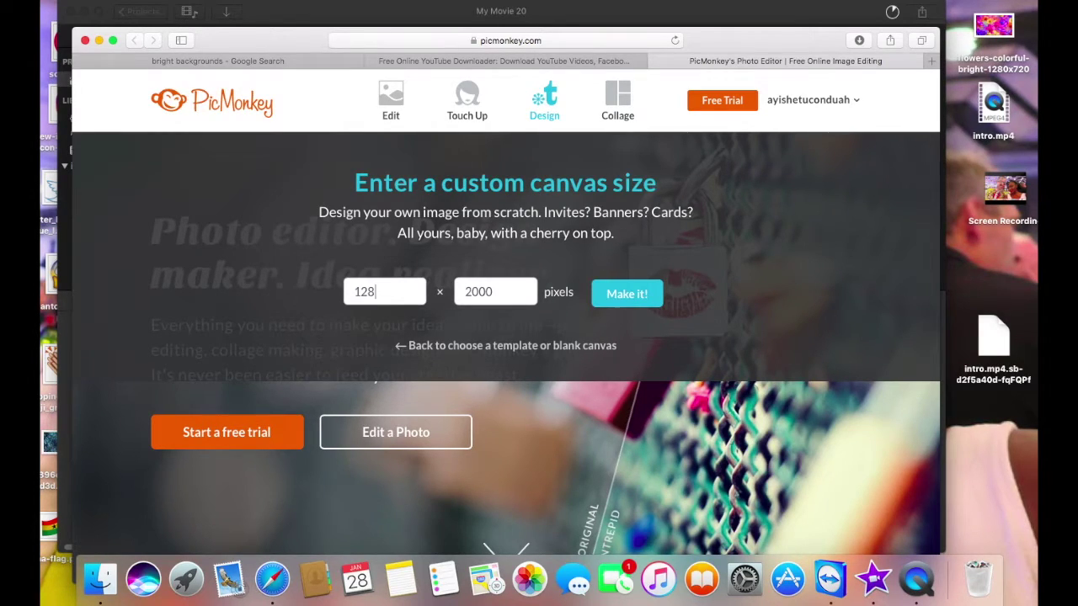
{"action": "type", "text": "0"}
{"action": "left_click_drag", "start_coordinate": [511, 295], "coordinate": [447, 293]}
{"action": "type", "text": "7"}
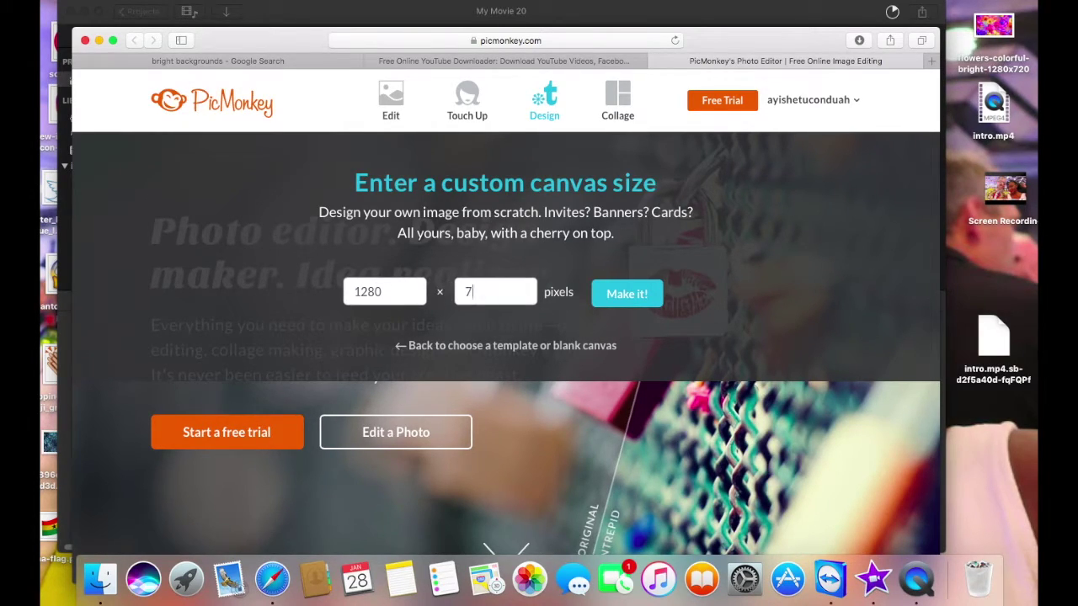
{"action": "type", "text": "20"}
{"action": "left_click", "coordinate": [639, 294]}
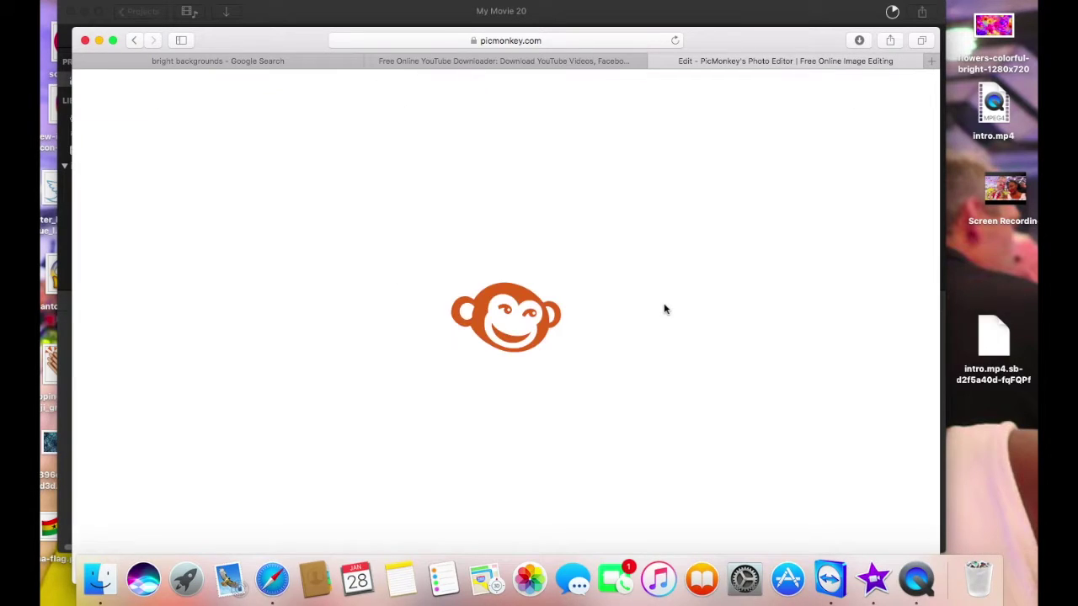
Confirm intro.mp4 is on the Desktop in Finder, then bring PicMonkey's blank canvas back to front.
{"action": "left_click_drag", "start_coordinate": [692, 29], "coordinate": [705, 12]}
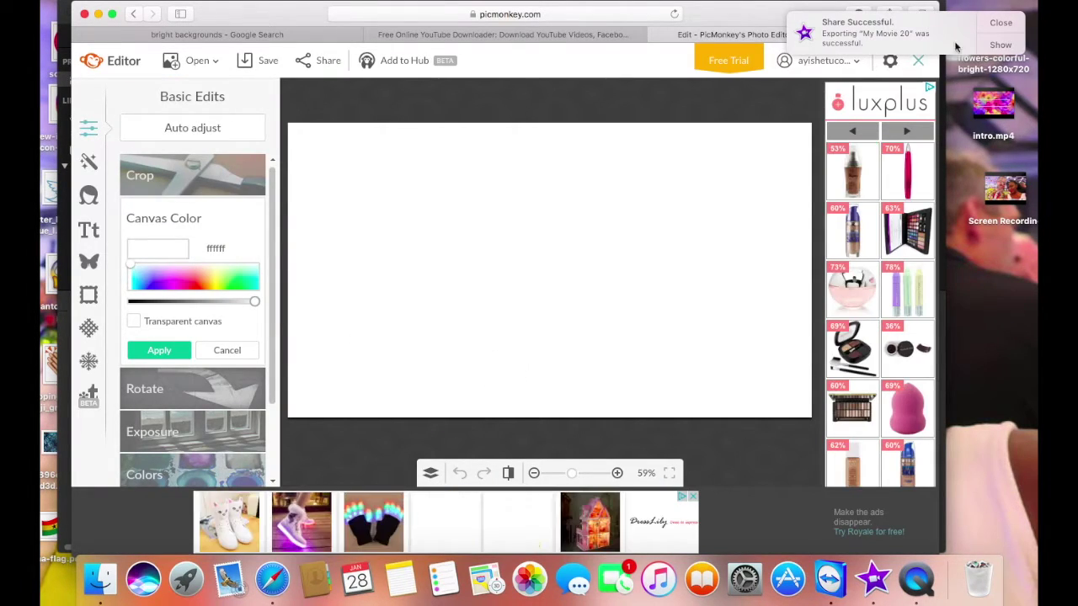
{"action": "left_click_drag", "start_coordinate": [702, 13], "coordinate": [692, 423]}
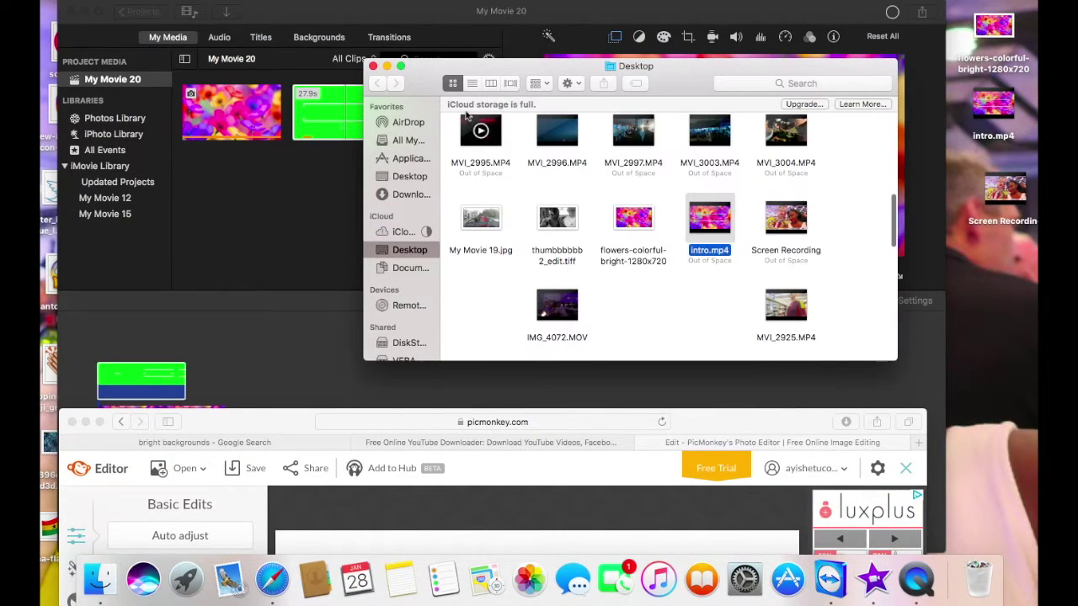
{"action": "left_click", "coordinate": [709, 223]}
{"action": "left_click_drag", "start_coordinate": [709, 416], "coordinate": [718, 5]}
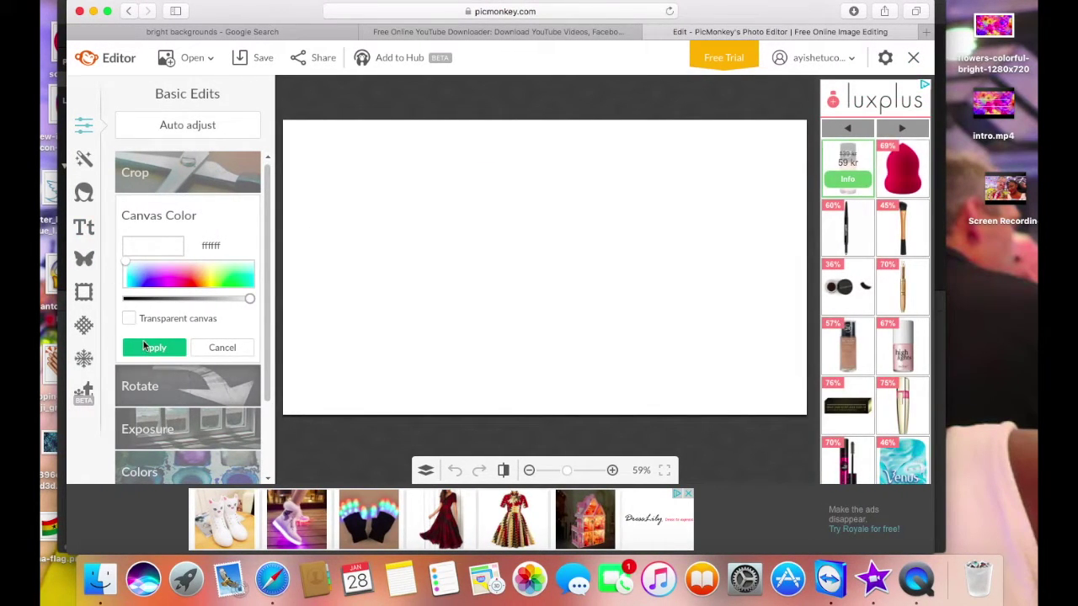
Keep the white canvas colour and add a text box in the BLACKLISTED font.
{"action": "left_click", "coordinate": [145, 346]}
{"action": "left_click", "coordinate": [83, 227]}
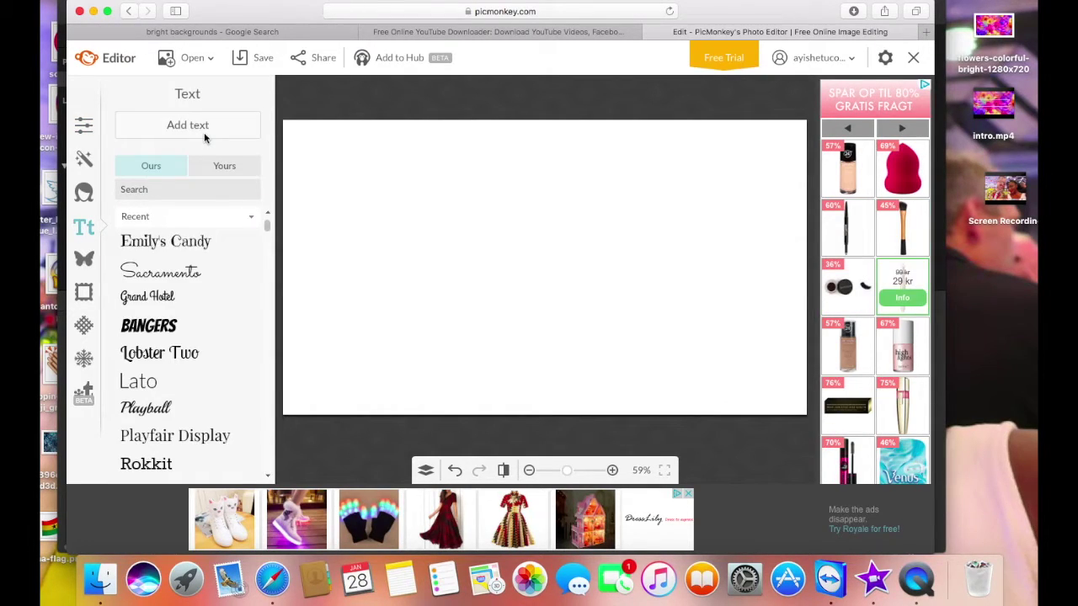
{"action": "left_click", "coordinate": [224, 166]}
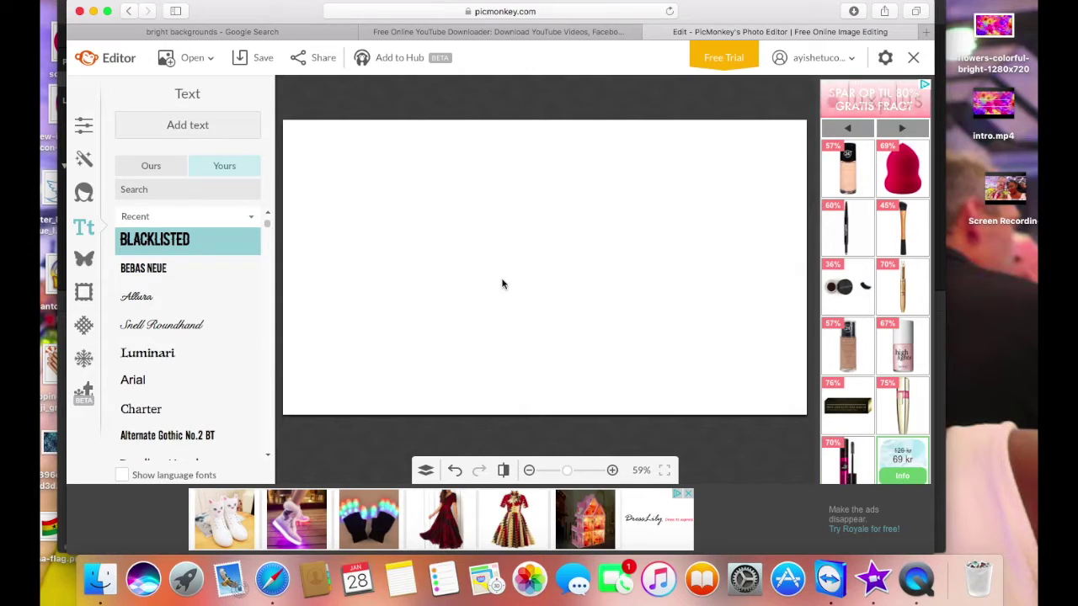
{"action": "left_click", "coordinate": [190, 127]}
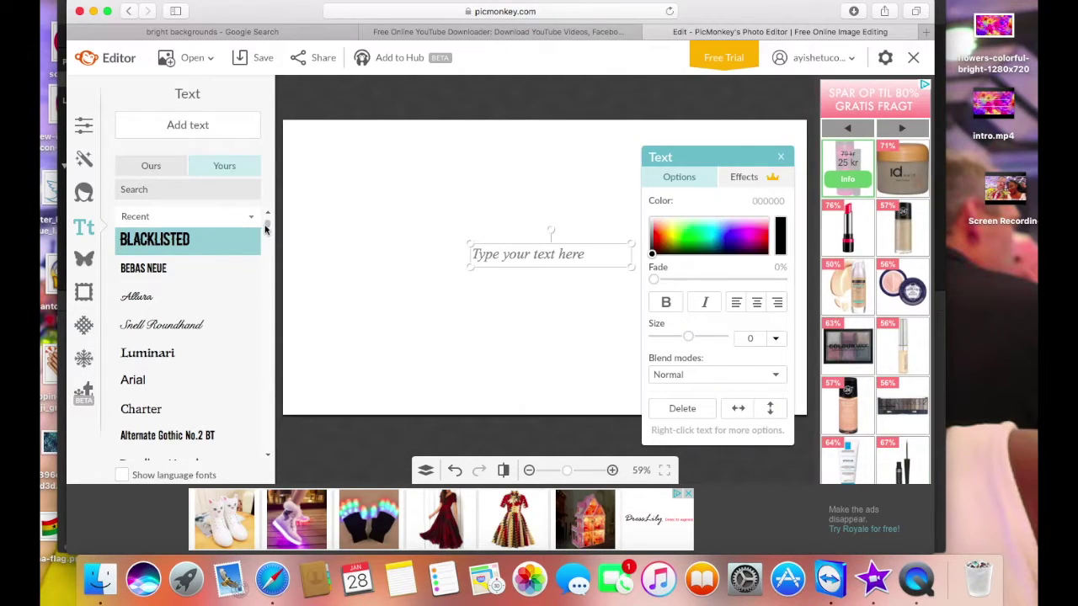
Enter the title 'OVERLAYS IN IMOVIE' at size 57, widened to fit on one line.
{"action": "left_click", "coordinate": [515, 259]}
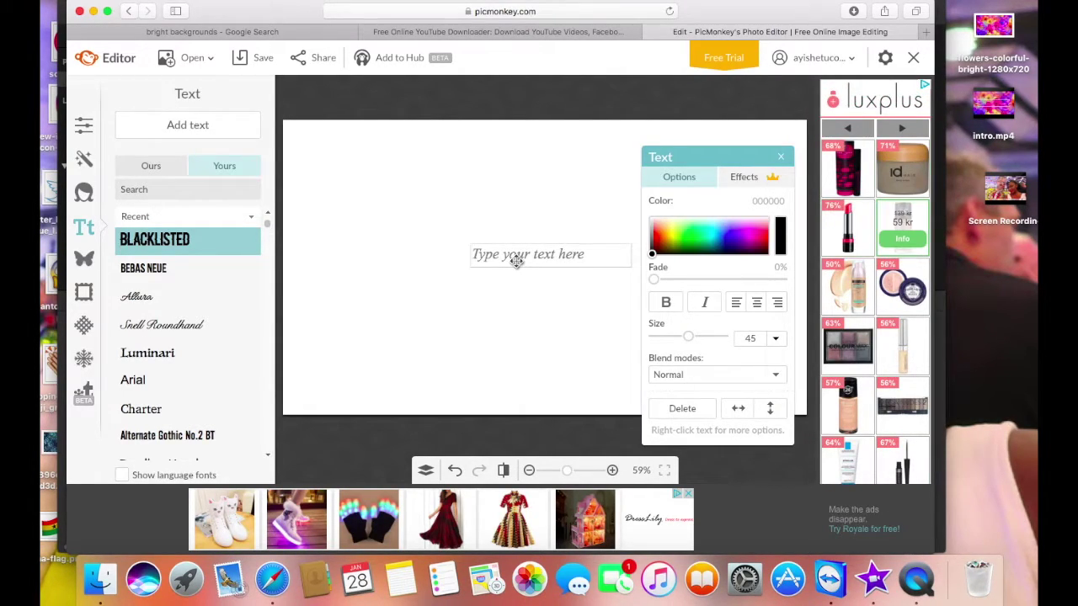
{"action": "type", "text": "OVERLAYS IN"}
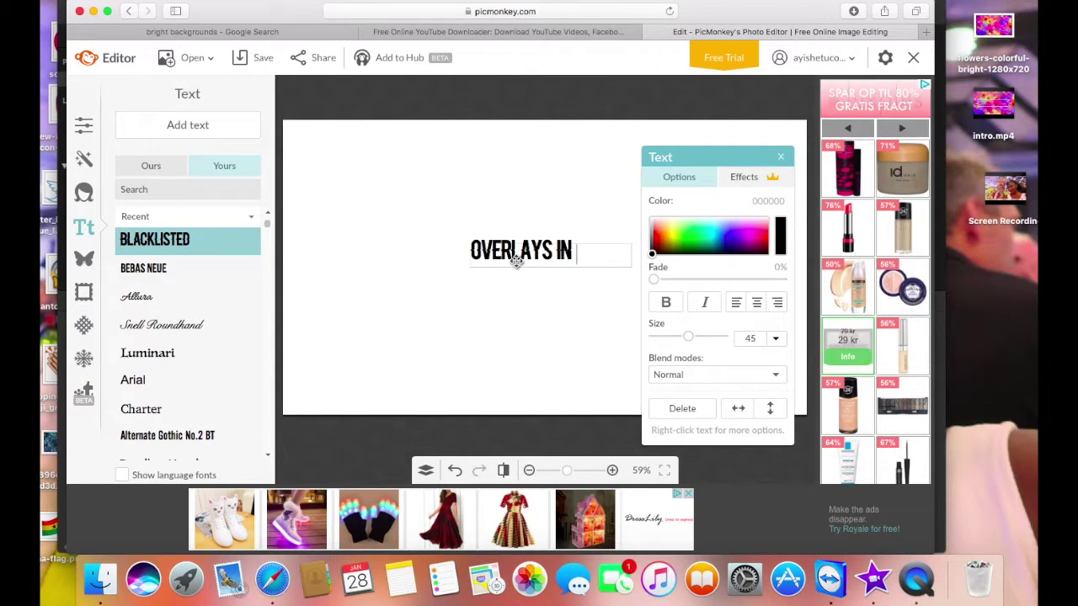
{"action": "type", "text": " IMOVI"}
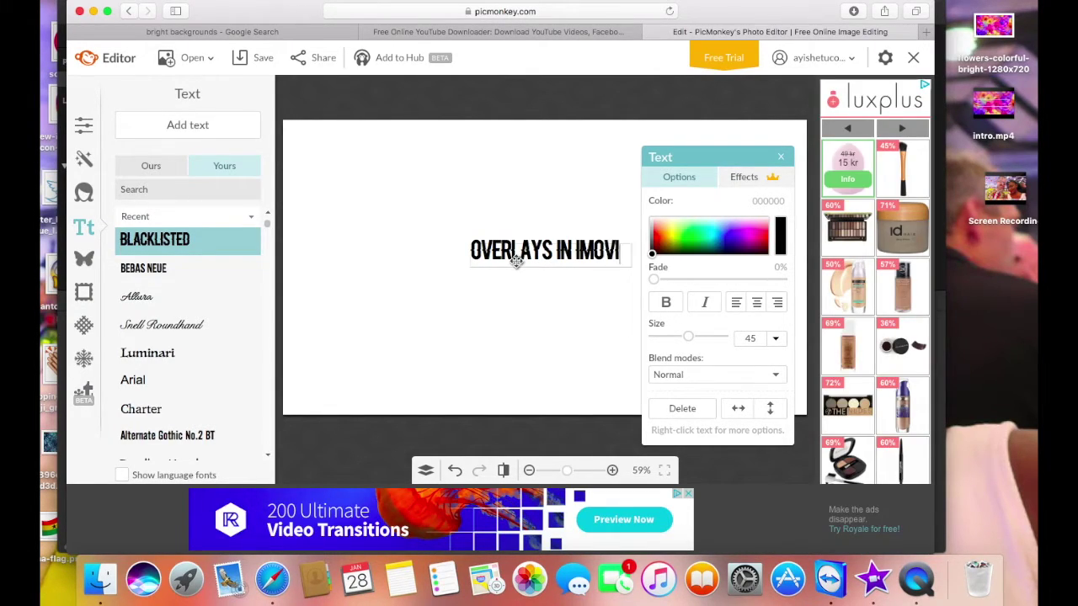
{"action": "type", "text": "E"}
{"action": "left_click_drag", "start_coordinate": [469, 249], "coordinate": [441, 253]}
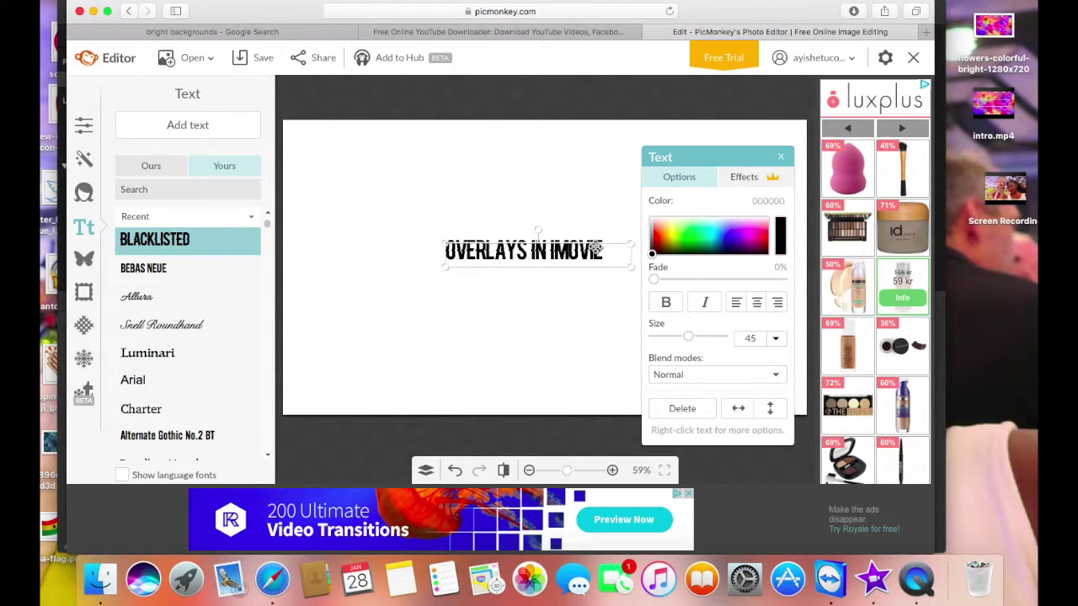
{"action": "left_click_drag", "start_coordinate": [688, 336], "coordinate": [694, 337]}
{"action": "left_click_drag", "start_coordinate": [445, 251], "coordinate": [425, 247]}
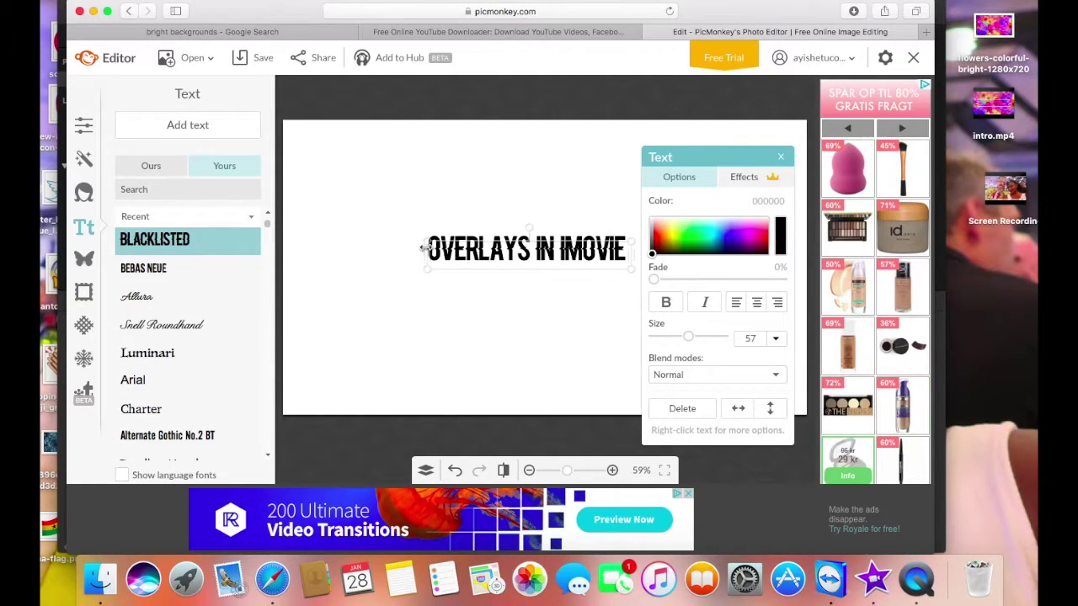
Finish the title text and make the canvas background transparent.
{"action": "left_click", "coordinate": [781, 157]}
{"action": "left_click", "coordinate": [497, 244]}
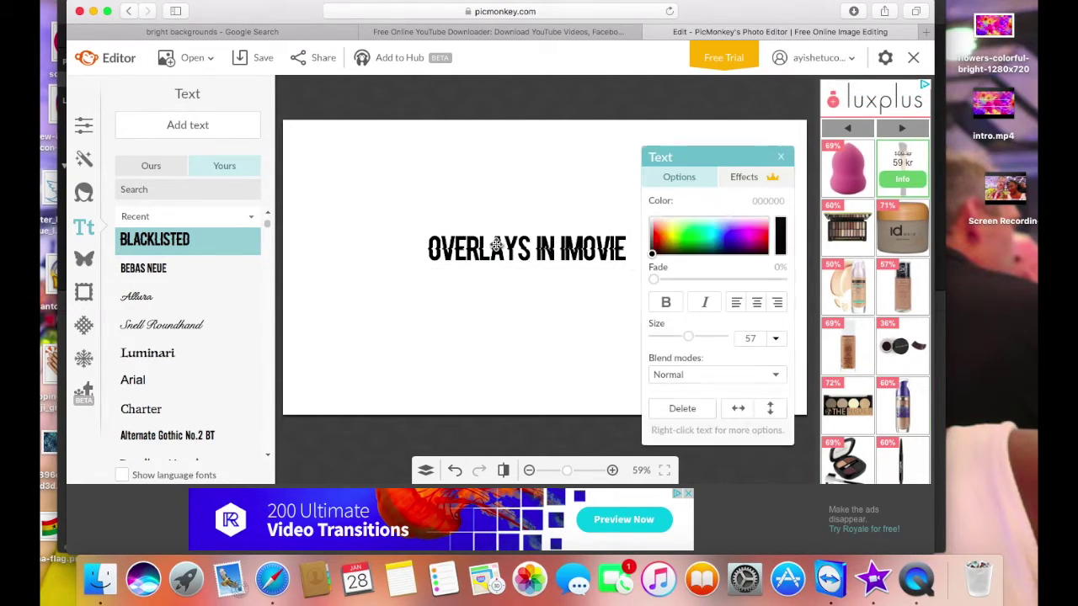
{"action": "left_click", "coordinate": [781, 157]}
{"action": "left_click", "coordinate": [83, 125]}
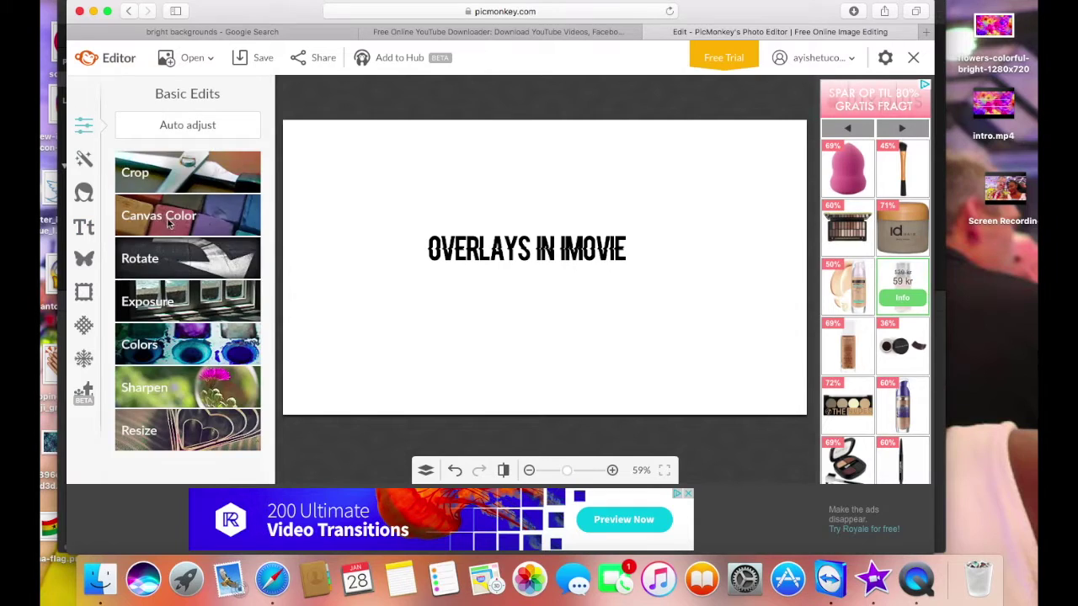
{"action": "left_click", "coordinate": [186, 215]}
{"action": "left_click", "coordinate": [128, 318]}
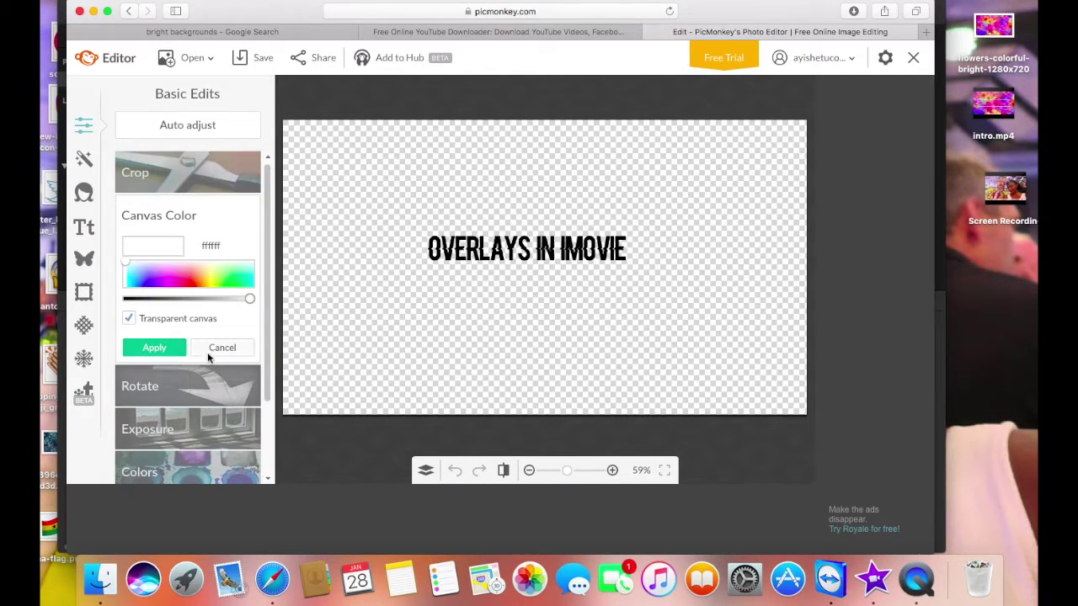
{"action": "left_click", "coordinate": [163, 355]}
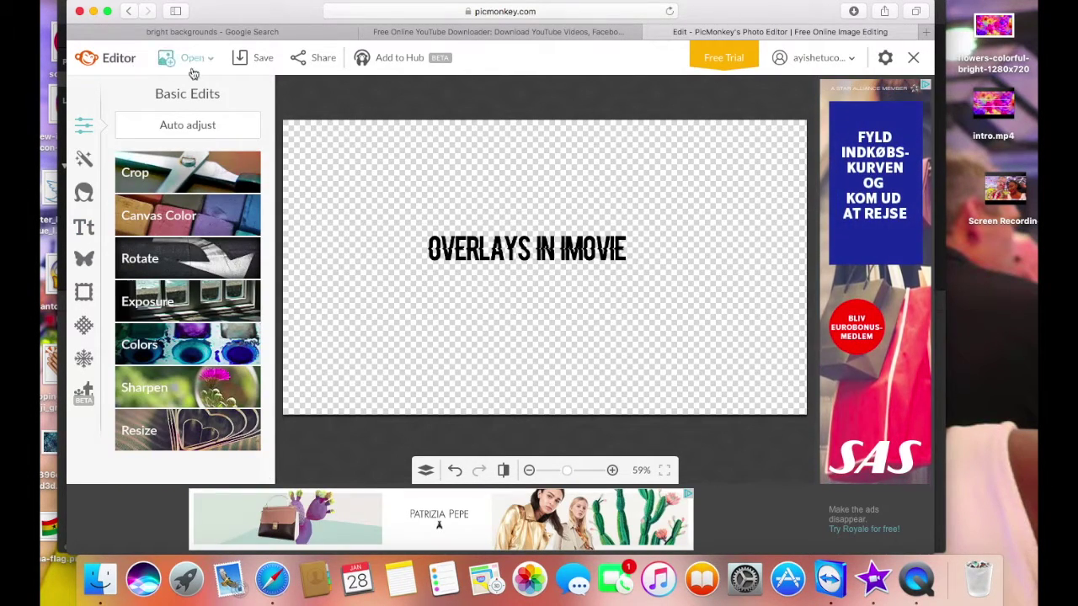
Save the design to the computer as 'imovie overlay' in PNG format.
{"action": "left_click", "coordinate": [249, 66]}
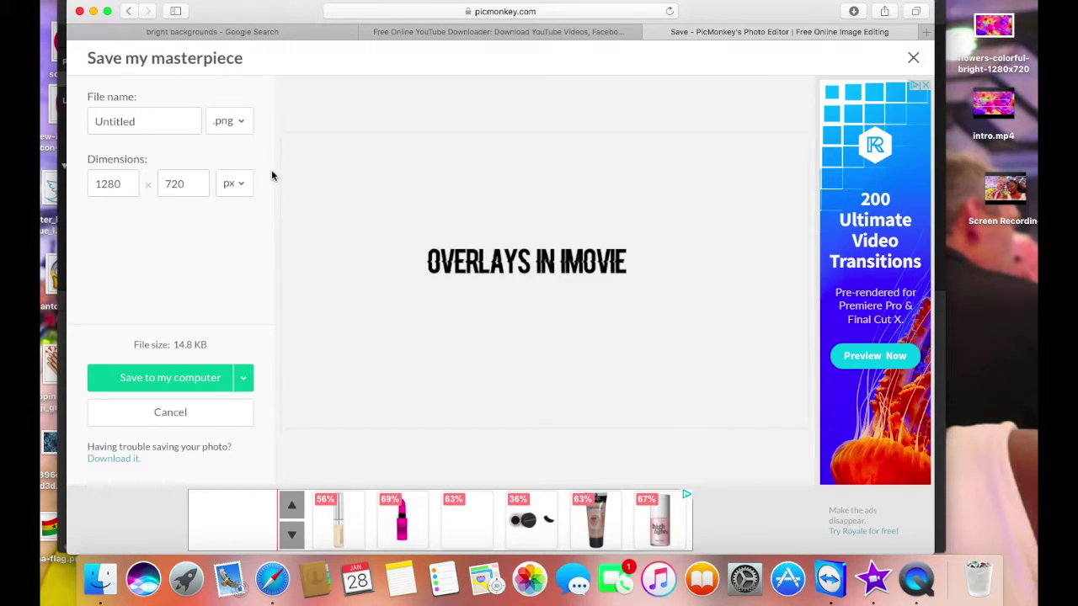
{"action": "key", "text": "super+a"}
{"action": "type", "text": "IM"}
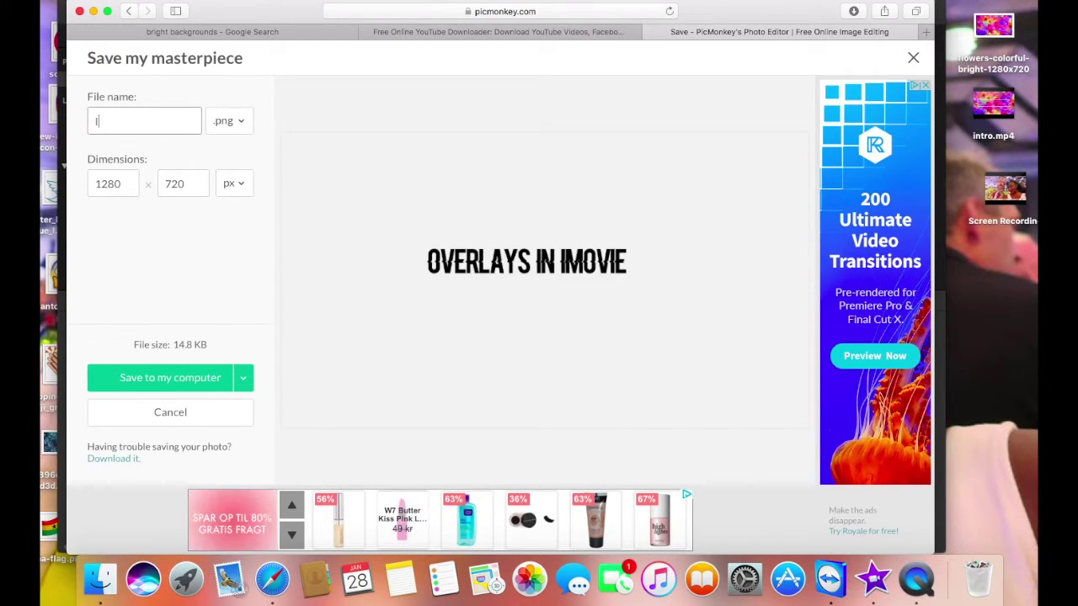
{"action": "key", "text": "BackSpace"}
{"action": "key", "text": "BackSpace"}
{"action": "type", "text": "imovie overlay"}
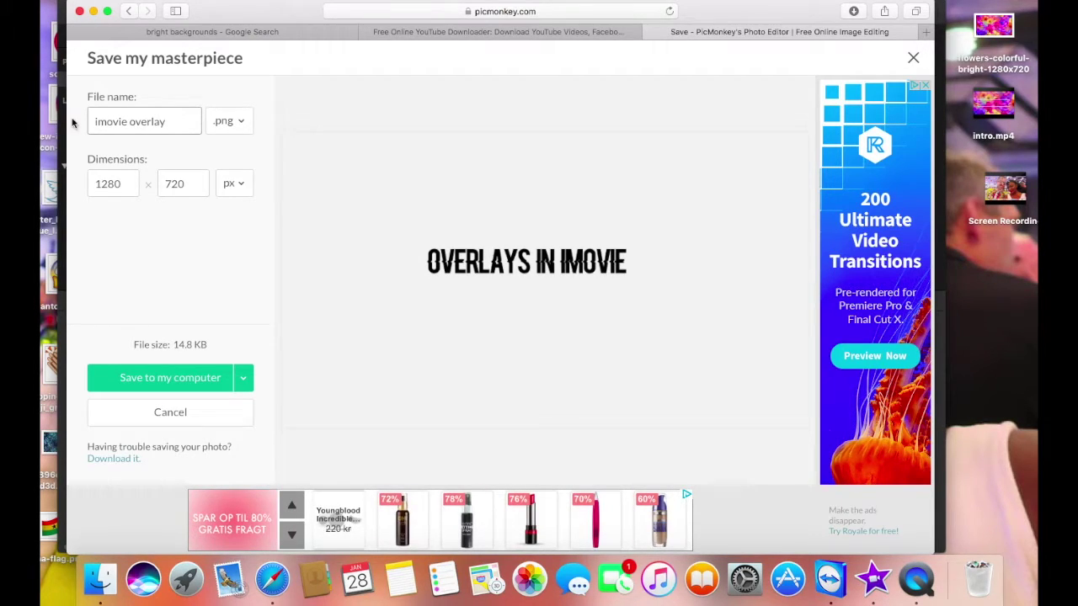
{"action": "left_click", "coordinate": [240, 122]}
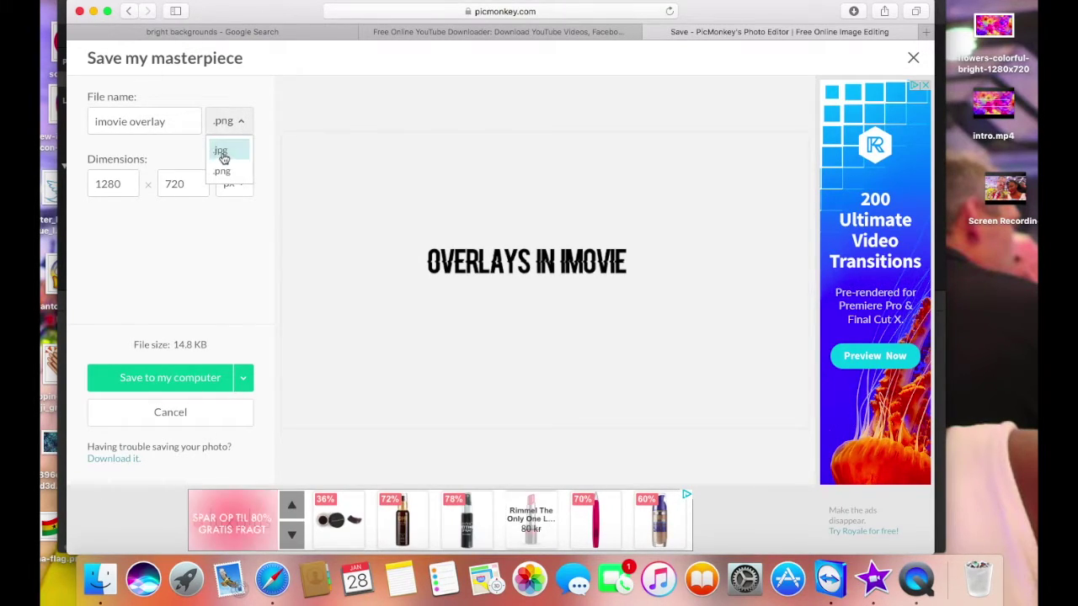
{"action": "left_click", "coordinate": [204, 311]}
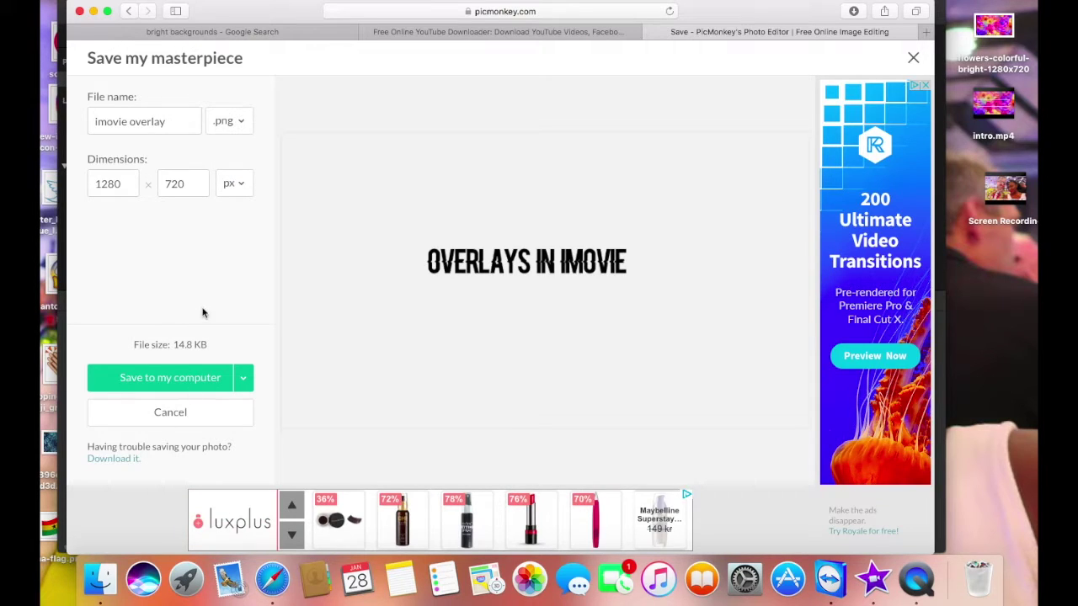
{"action": "left_click", "coordinate": [156, 381]}
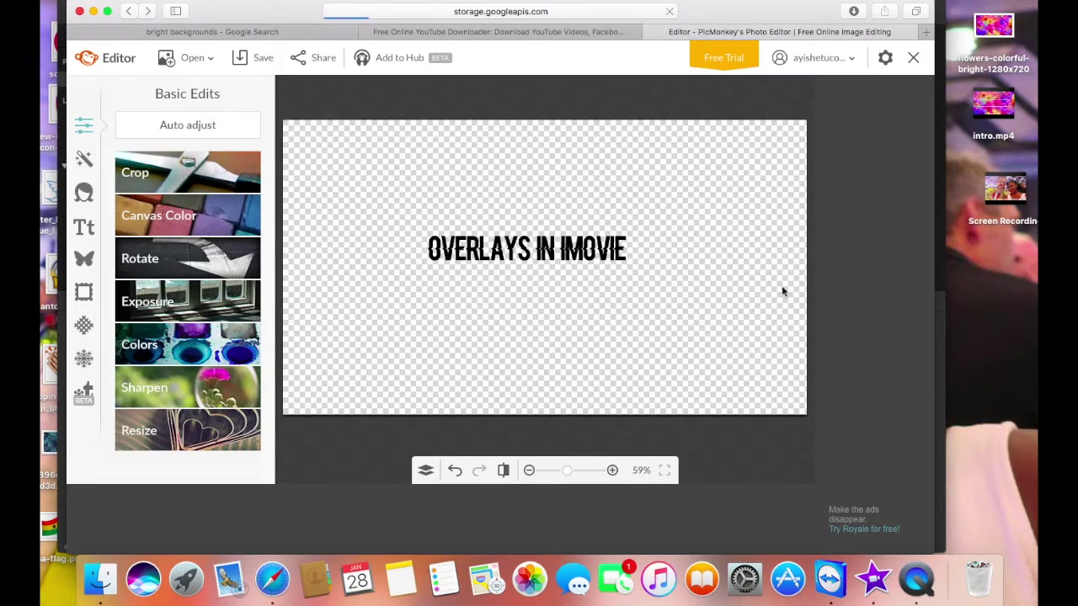
View imovie overlay.png in Preview, then delete the title layer and return to Google search.
{"action": "left_click", "coordinate": [917, 579]}
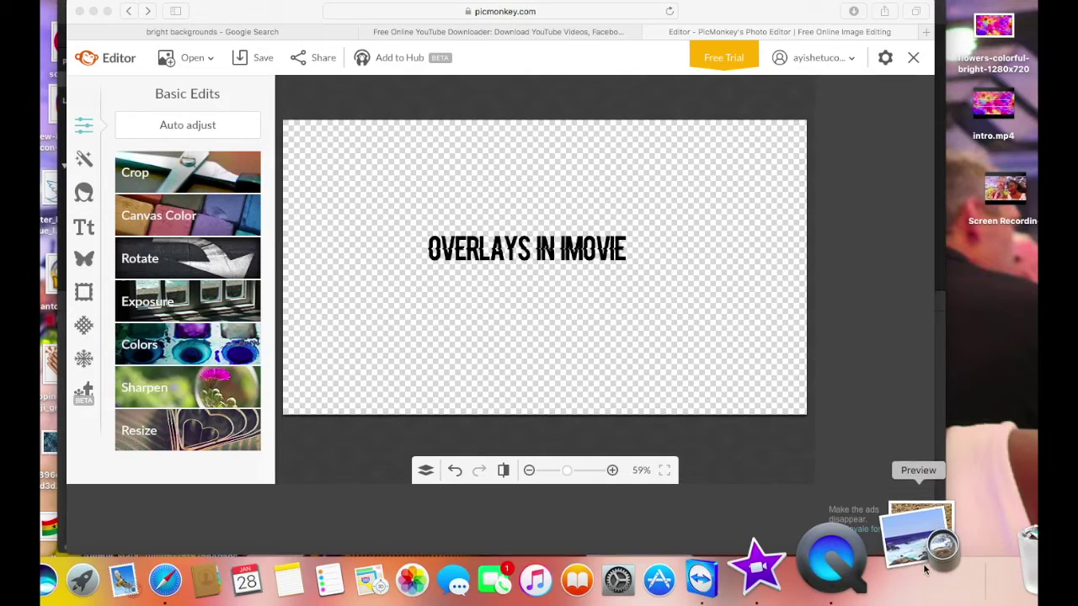
{"action": "left_click", "coordinate": [486, 253]}
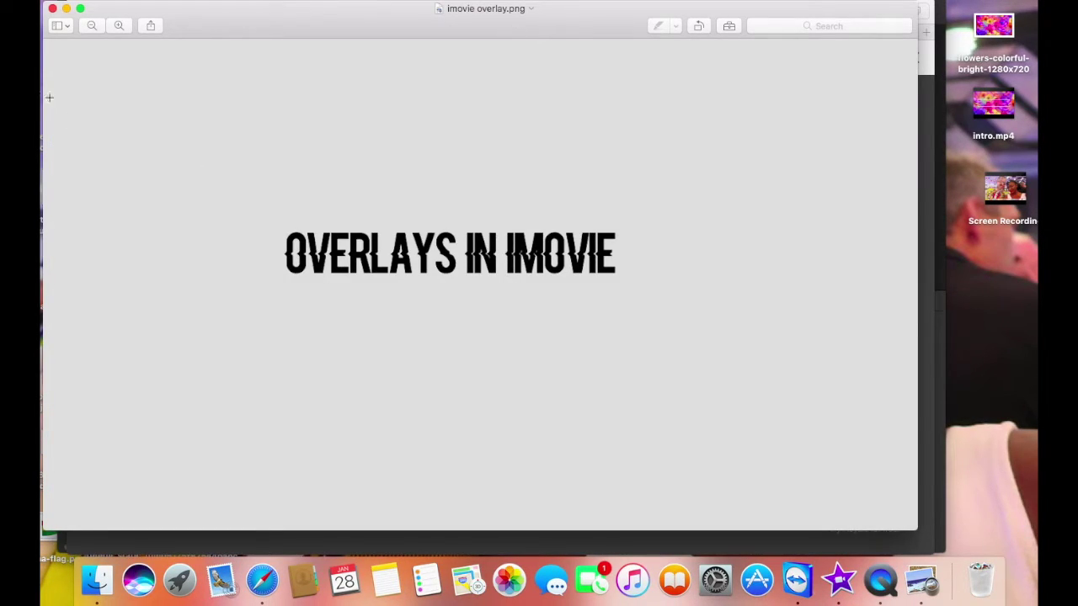
{"action": "left_click", "coordinate": [52, 9]}
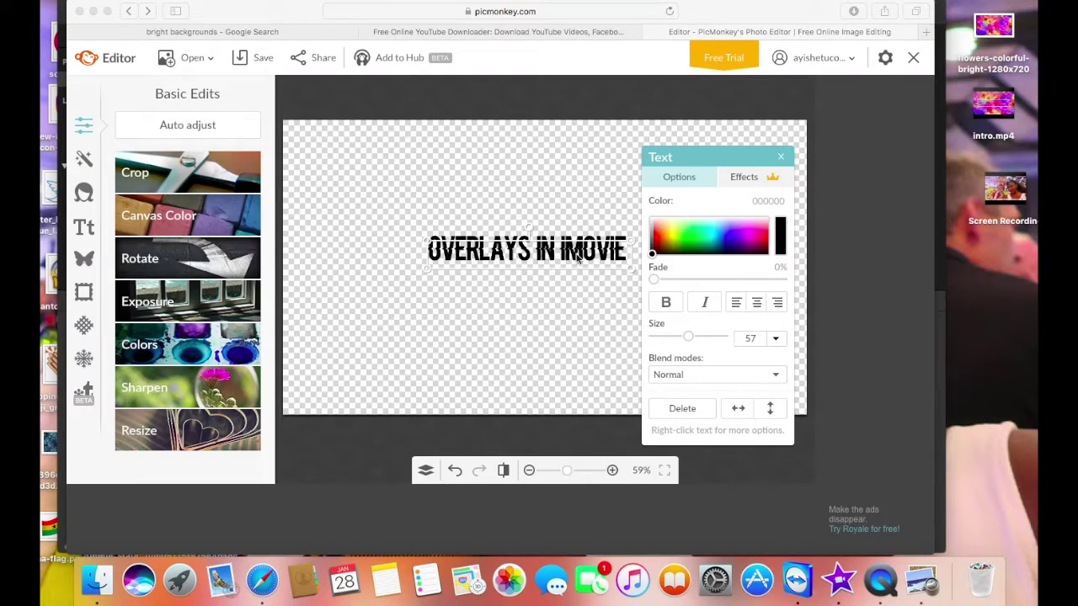
{"action": "left_click", "coordinate": [681, 408]}
{"action": "left_click", "coordinate": [213, 32]}
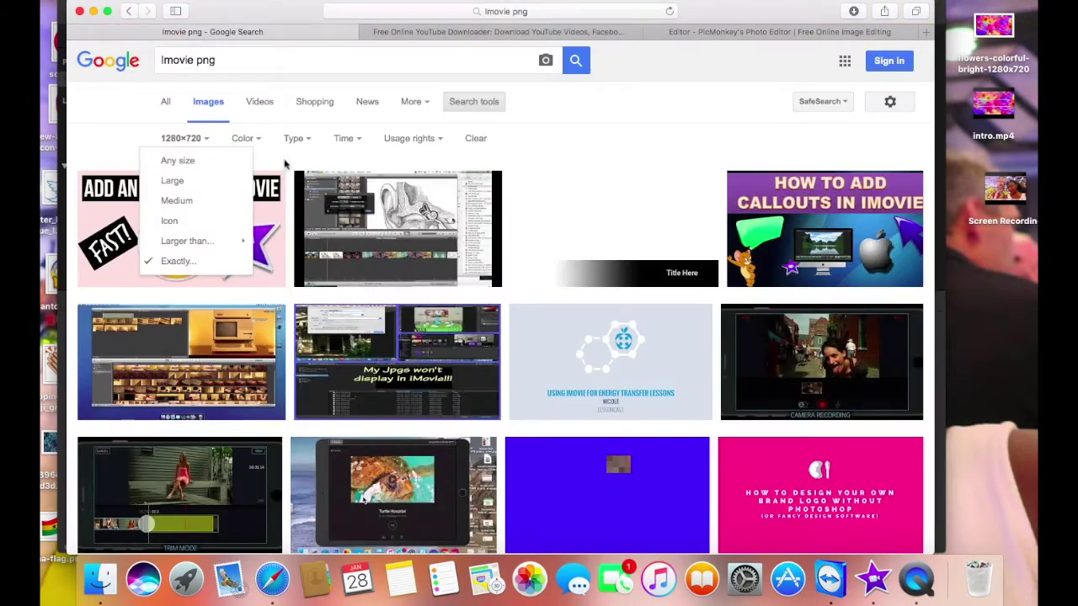
Remove the 1280×720 size filter, save the purple star icon to the Desktop, and minimise the browser.
{"action": "left_click", "coordinate": [474, 101]}
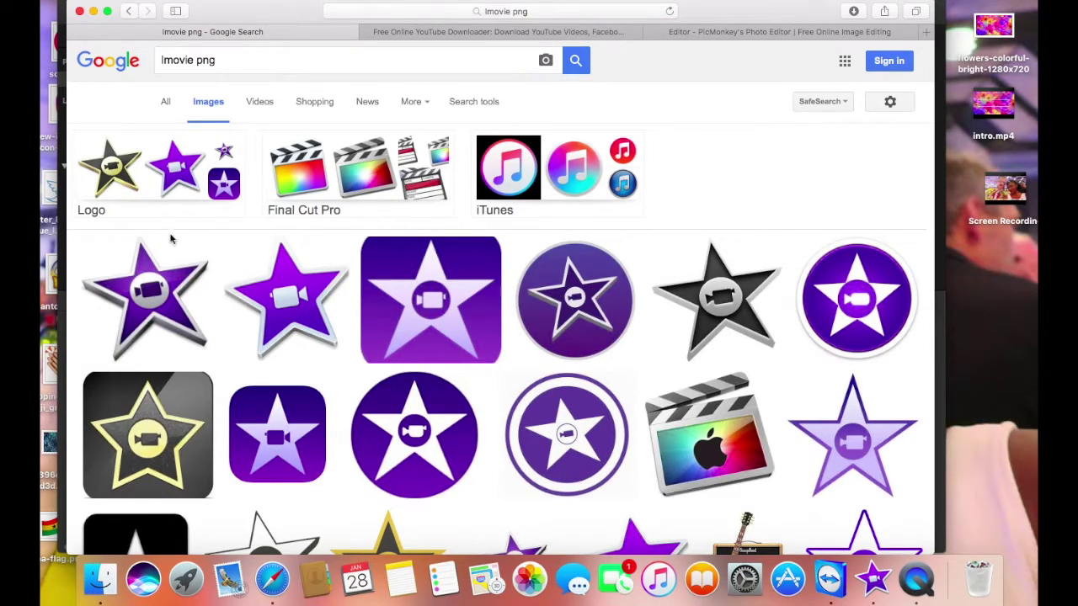
{"action": "left_click", "coordinate": [275, 286]}
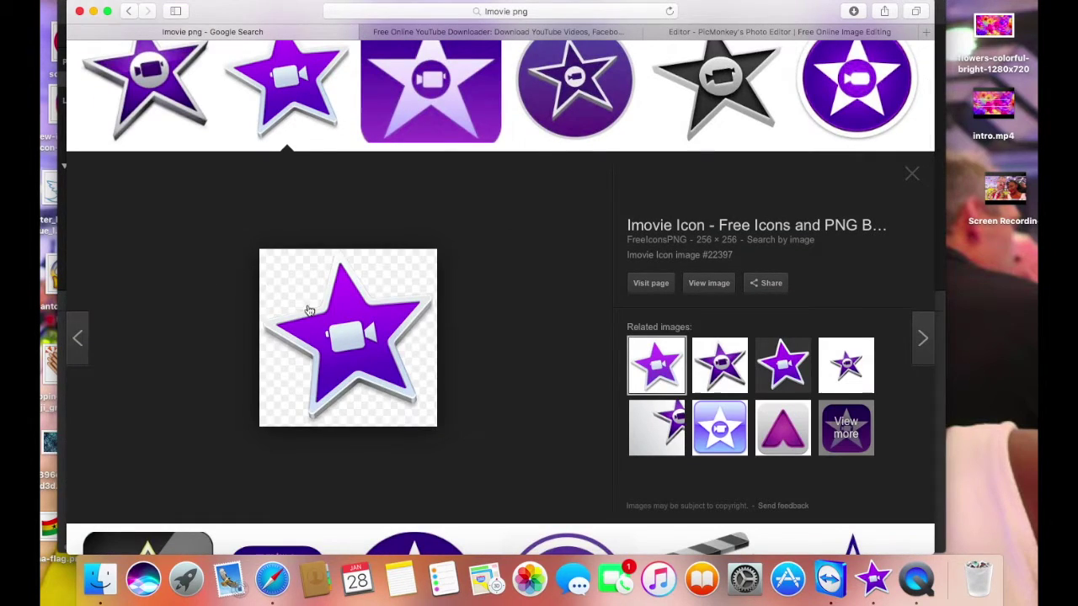
{"action": "left_click_drag", "start_coordinate": [348, 337], "coordinate": [999, 355]}
{"action": "scroll", "coordinate": [282, 201], "scroll_direction": "up", "scroll_amount": 5}
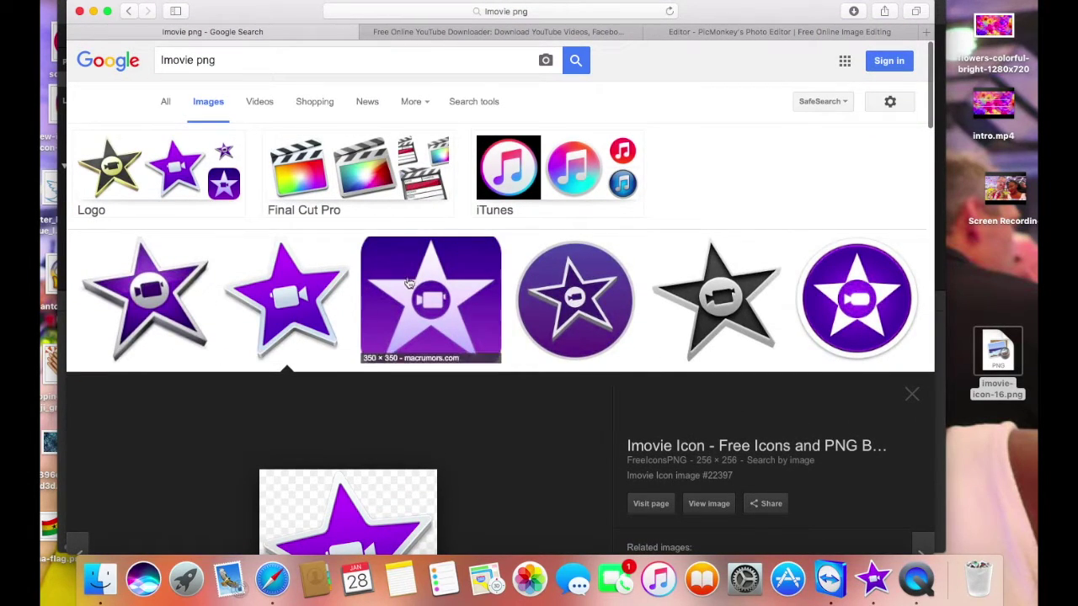
{"action": "triple_click", "coordinate": [172, 62]}
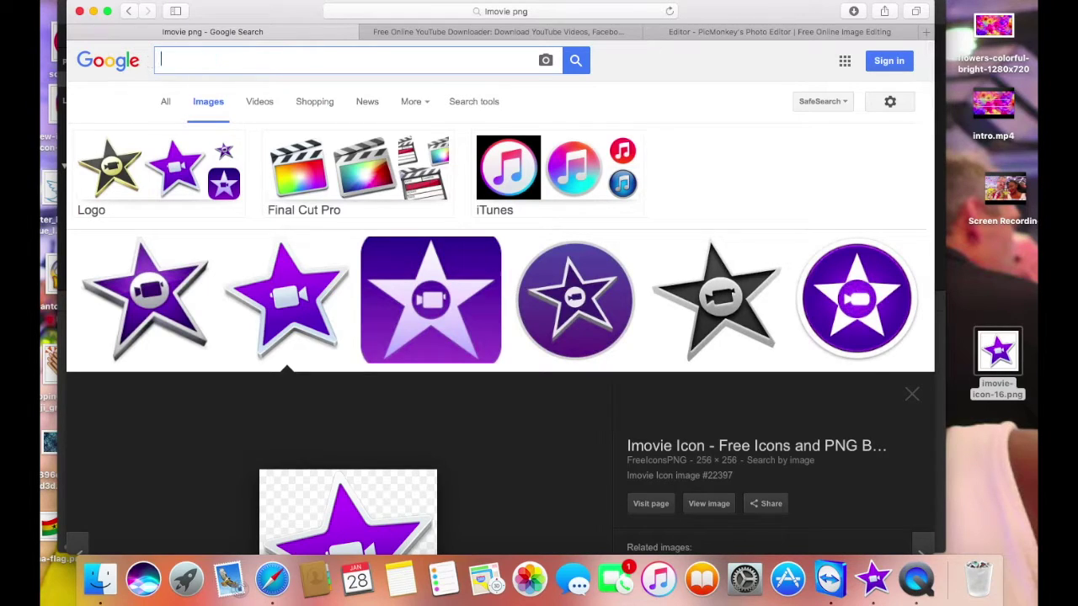
{"action": "left_click", "coordinate": [94, 11]}
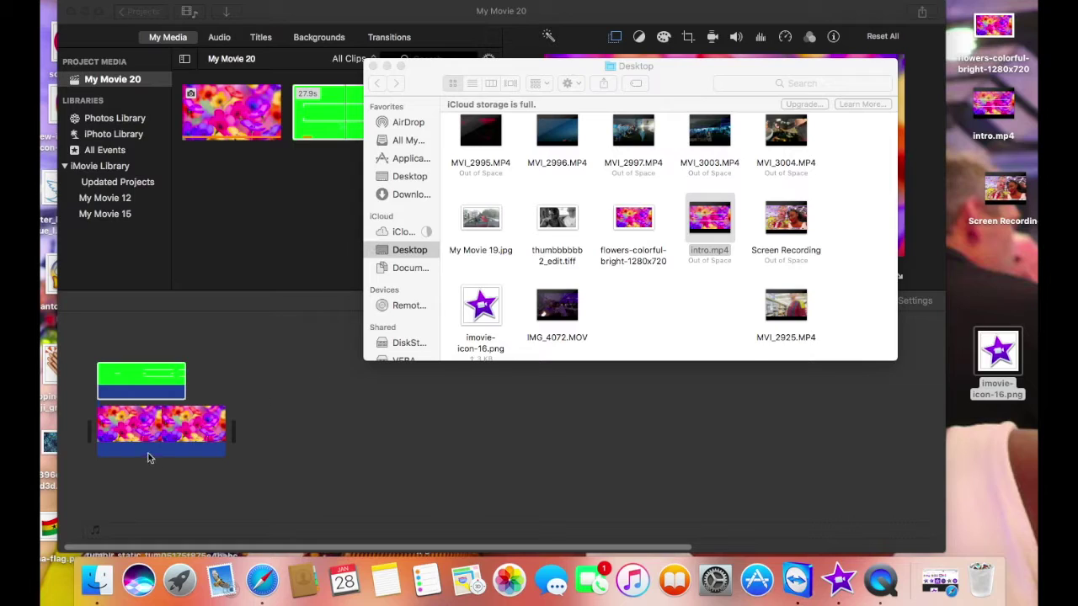
Delete the flower and green title clips from the iMovie timeline.
{"action": "left_click", "coordinate": [154, 437]}
{"action": "left_click", "coordinate": [156, 428]}
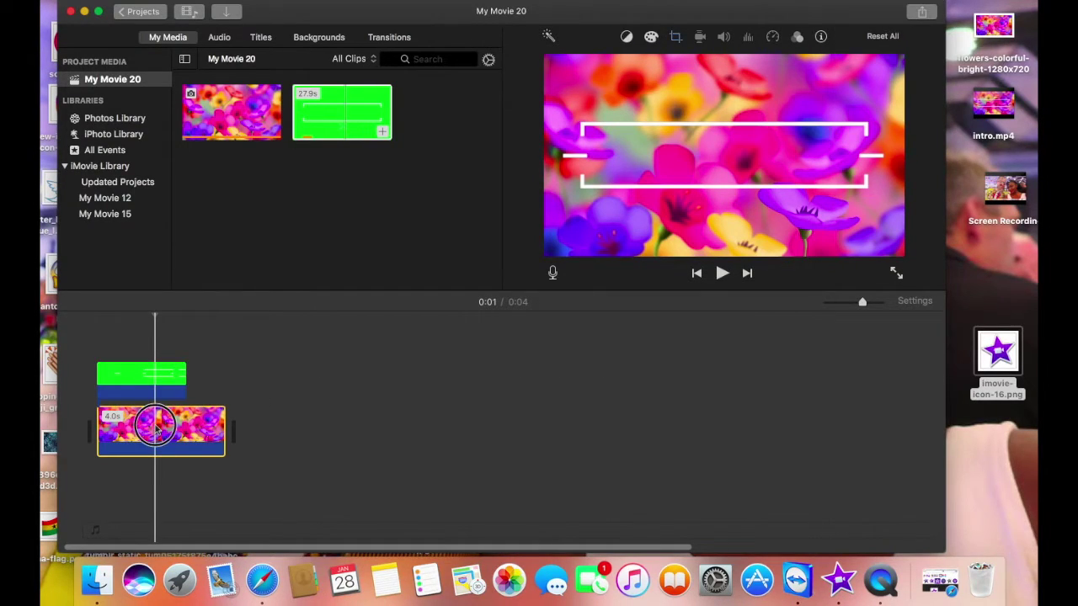
{"action": "key", "text": "Delete"}
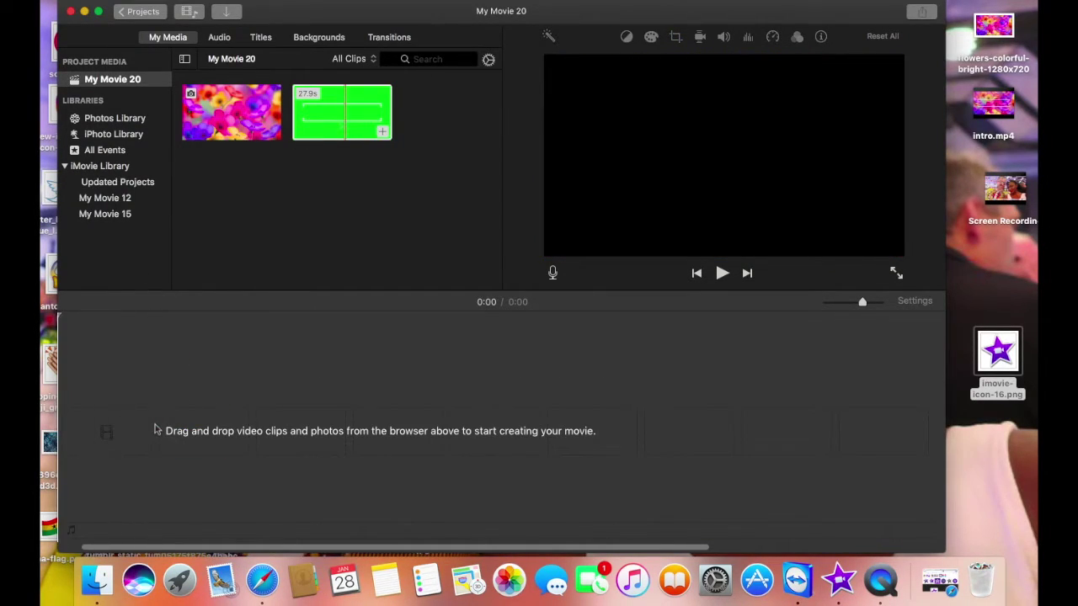
Import intro.mp4 from the Desktop and place it on the timeline.
{"action": "left_click", "coordinate": [235, 16]}
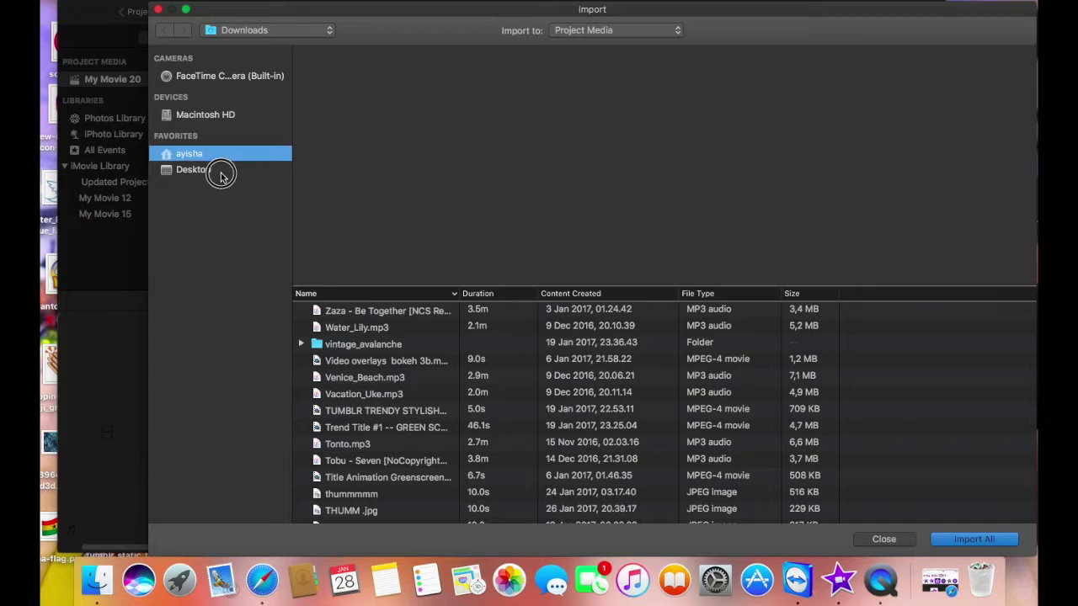
{"action": "left_click", "coordinate": [220, 171]}
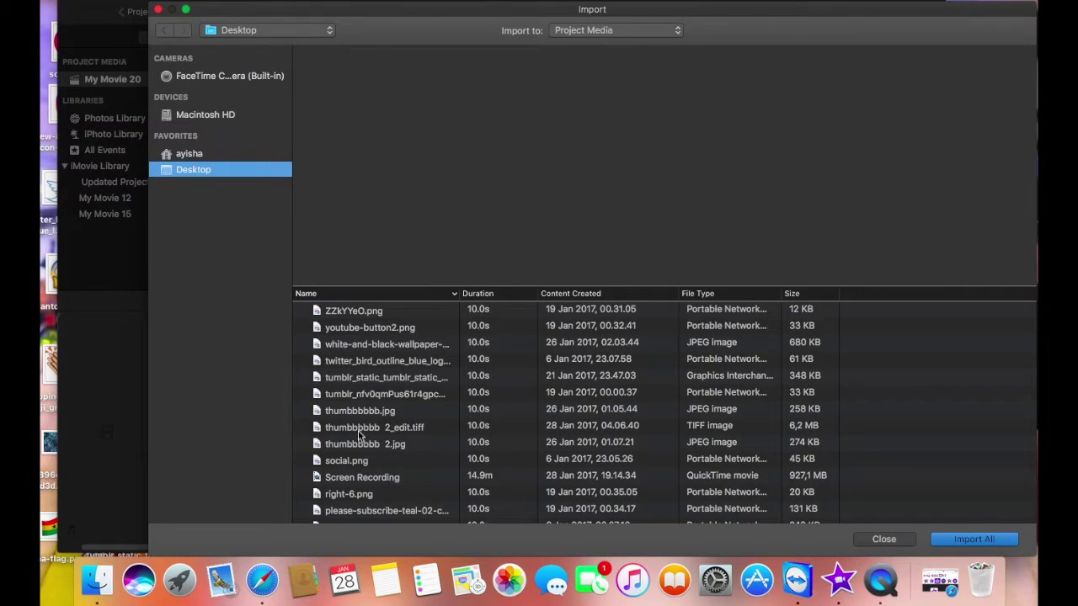
{"action": "scroll", "coordinate": [358, 433], "scroll_direction": "down", "scroll_amount": 10}
{"action": "scroll", "coordinate": [394, 423], "scroll_direction": "down", "scroll_amount": 5}
{"action": "scroll", "coordinate": [394, 423], "scroll_direction": "up", "scroll_amount": 8}
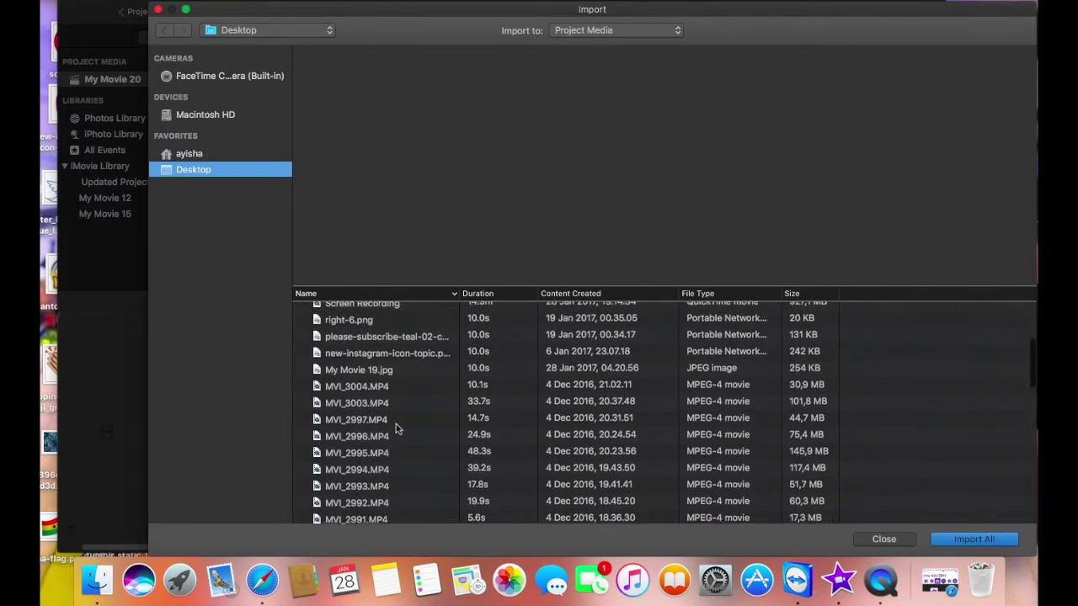
{"action": "scroll", "coordinate": [396, 428], "scroll_direction": "up", "scroll_amount": 5}
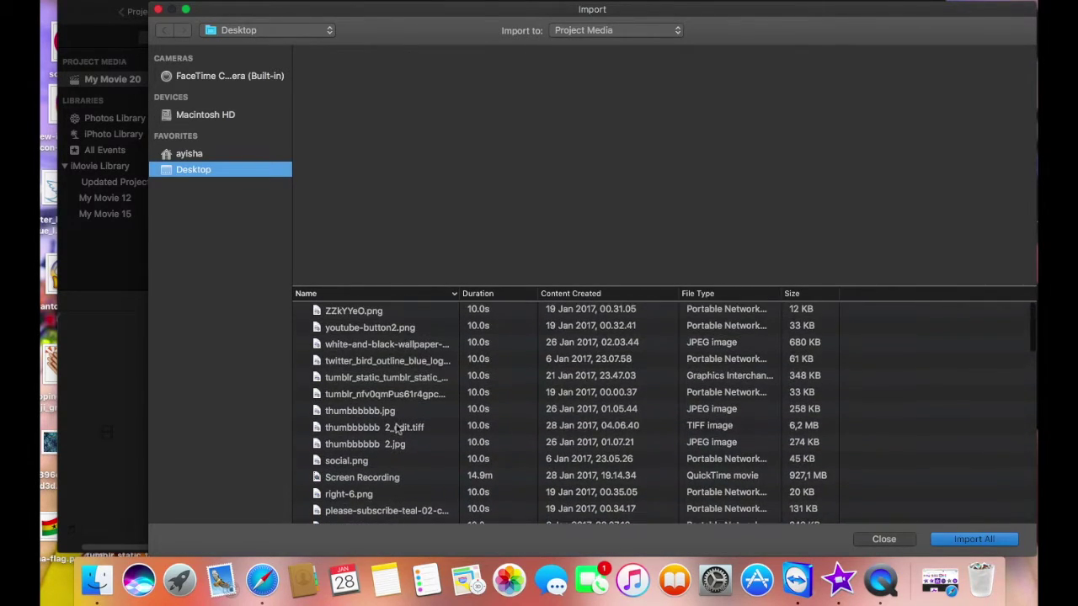
{"action": "scroll", "coordinate": [399, 428], "scroll_direction": "down", "scroll_amount": 15}
{"action": "scroll", "coordinate": [401, 429], "scroll_direction": "down", "scroll_amount": 2}
{"action": "scroll", "coordinate": [356, 389], "scroll_direction": "up", "scroll_amount": 1}
{"action": "scroll", "coordinate": [356, 396], "scroll_direction": "down", "scroll_amount": 5}
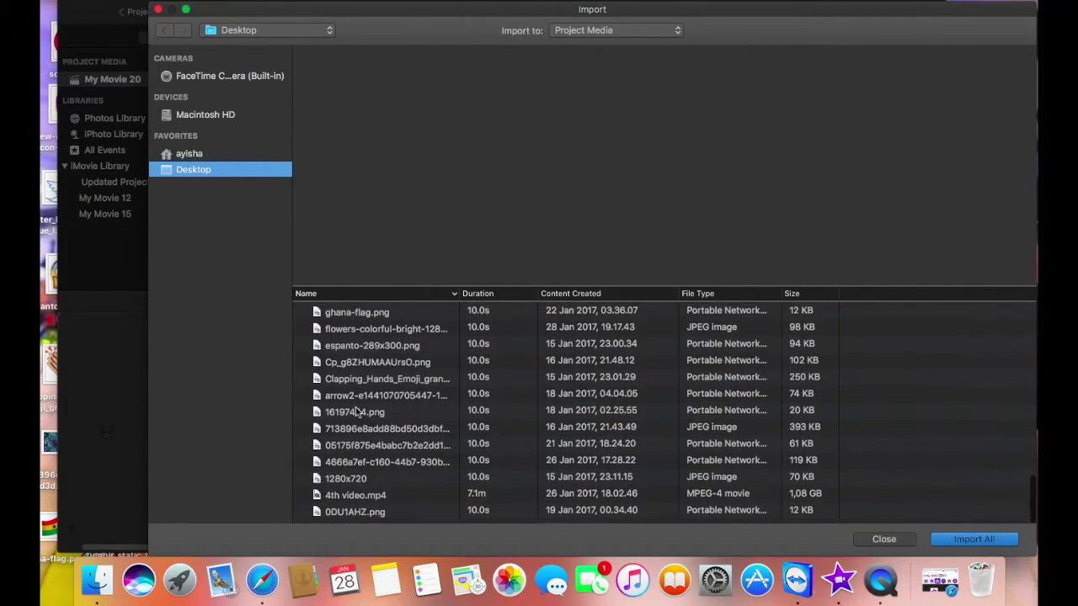
{"action": "scroll", "coordinate": [356, 411], "scroll_direction": "up", "scroll_amount": 3}
{"action": "scroll", "coordinate": [356, 411], "scroll_direction": "up", "scroll_amount": 4}
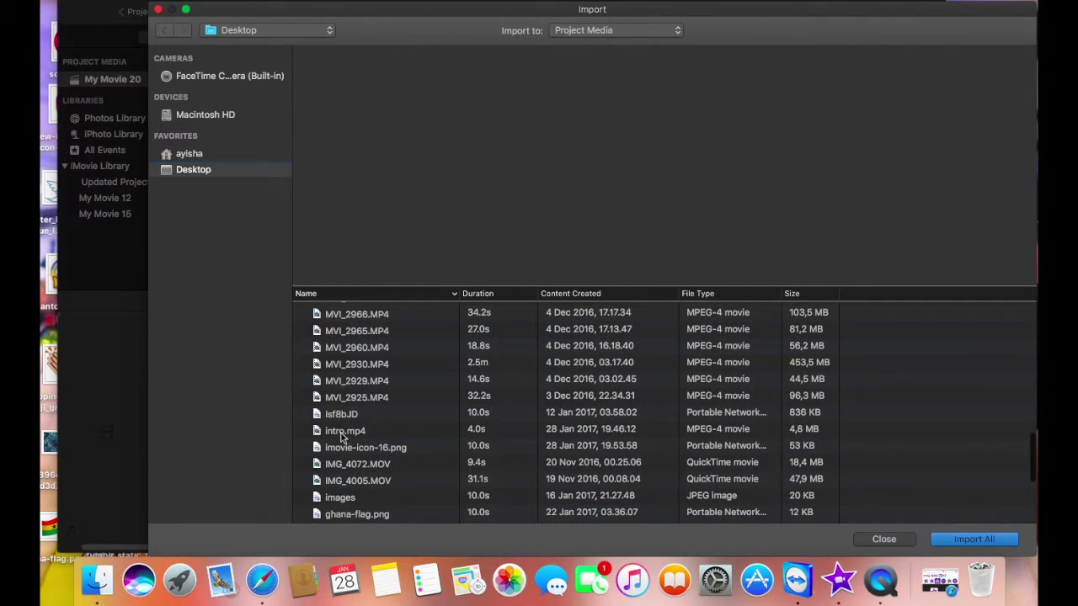
{"action": "left_click", "coordinate": [343, 434]}
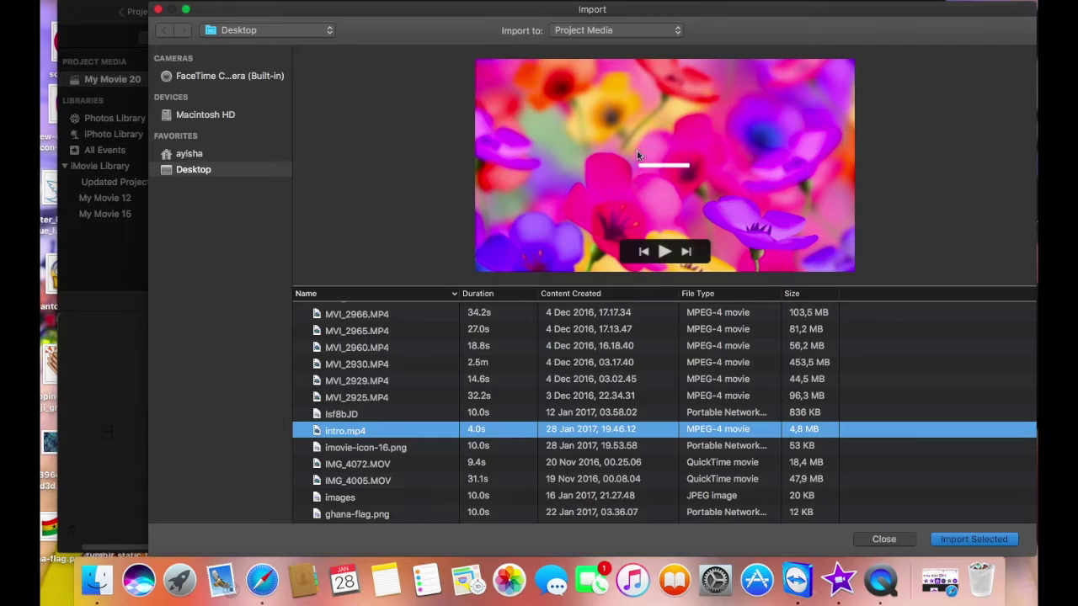
{"action": "left_click", "coordinate": [977, 533]}
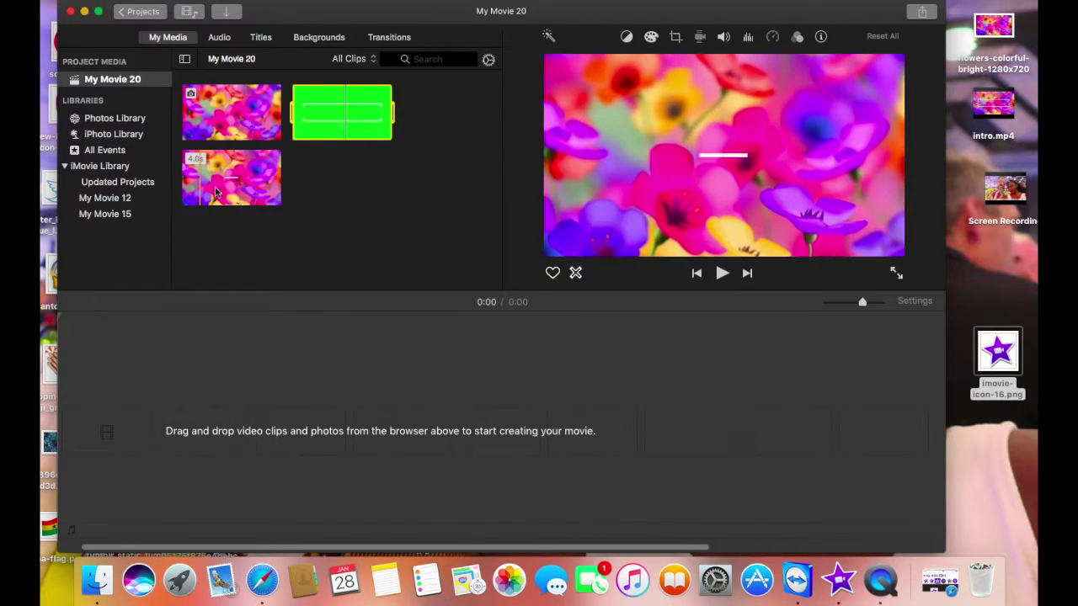
{"action": "left_click_drag", "start_coordinate": [257, 177], "coordinate": [126, 408]}
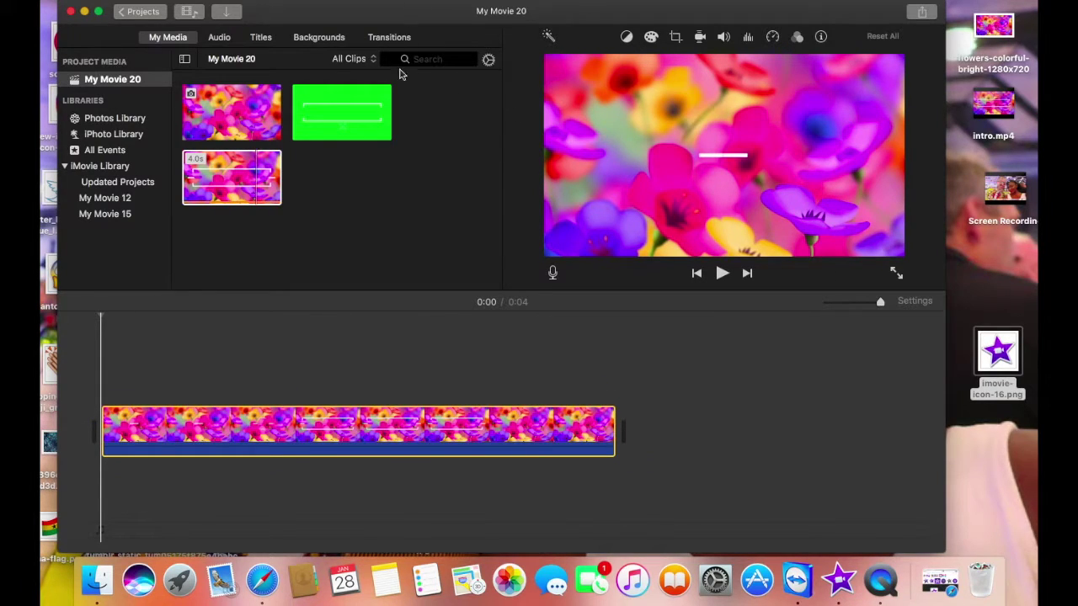
Browse the import window to the Downloads folder in the home folder.
{"action": "left_click", "coordinate": [231, 14]}
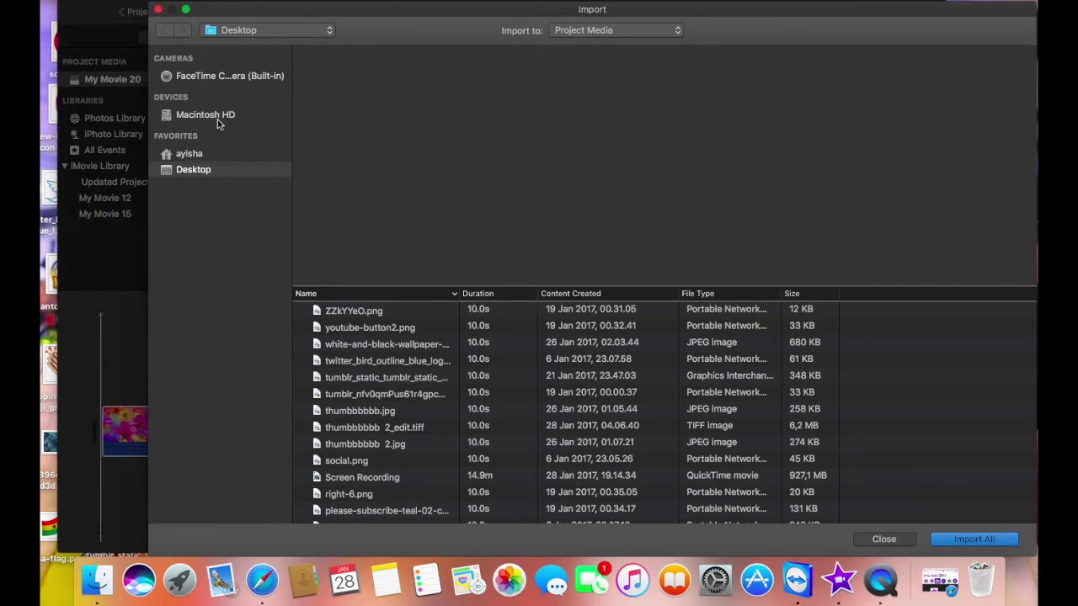
{"action": "left_click", "coordinate": [217, 119]}
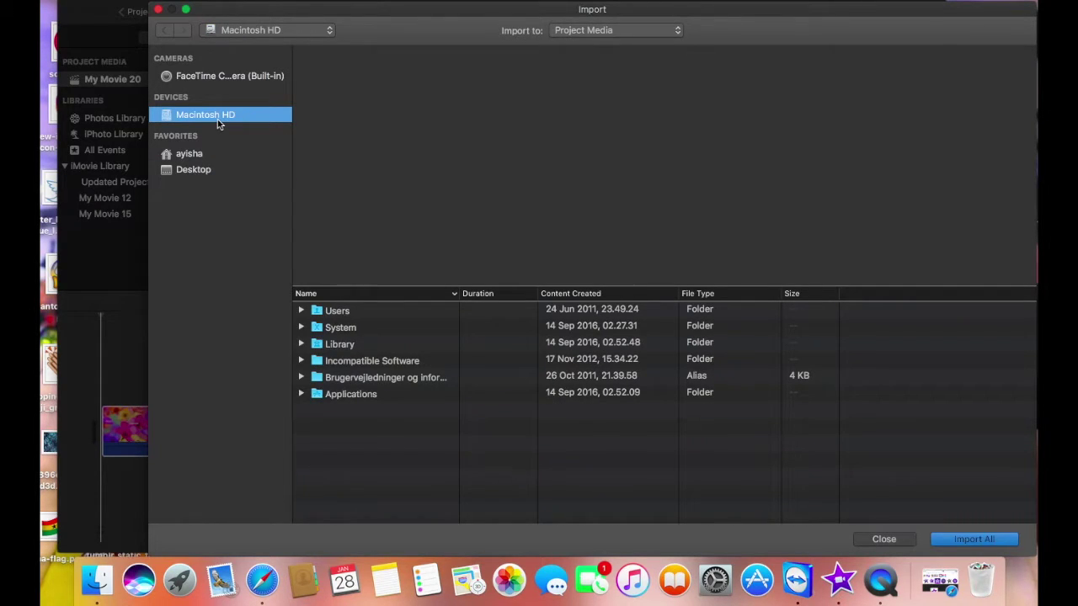
{"action": "left_click", "coordinate": [190, 155]}
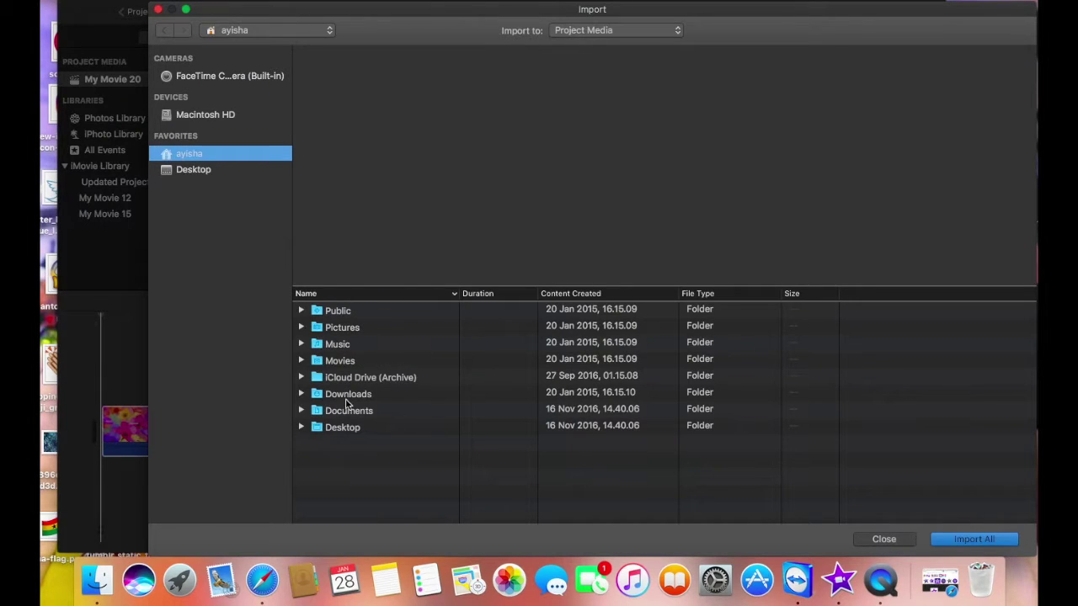
{"action": "double_click", "coordinate": [347, 394]}
Select imovie overlay.png and import it into the project media.
{"action": "scroll", "coordinate": [439, 424], "scroll_direction": "down", "scroll_amount": 1}
{"action": "scroll", "coordinate": [438, 423], "scroll_direction": "down", "scroll_amount": 3}
{"action": "scroll", "coordinate": [429, 423], "scroll_direction": "down", "scroll_amount": 3}
{"action": "scroll", "coordinate": [430, 424], "scroll_direction": "down", "scroll_amount": 1}
{"action": "scroll", "coordinate": [429, 423], "scroll_direction": "up", "scroll_amount": 5}
{"action": "scroll", "coordinate": [430, 423], "scroll_direction": "up", "scroll_amount": 1}
{"action": "scroll", "coordinate": [429, 423], "scroll_direction": "down", "scroll_amount": 3}
{"action": "scroll", "coordinate": [428, 423], "scroll_direction": "down", "scroll_amount": 8}
{"action": "scroll", "coordinate": [428, 423], "scroll_direction": "down", "scroll_amount": 8}
{"action": "scroll", "coordinate": [427, 424], "scroll_direction": "down", "scroll_amount": 4}
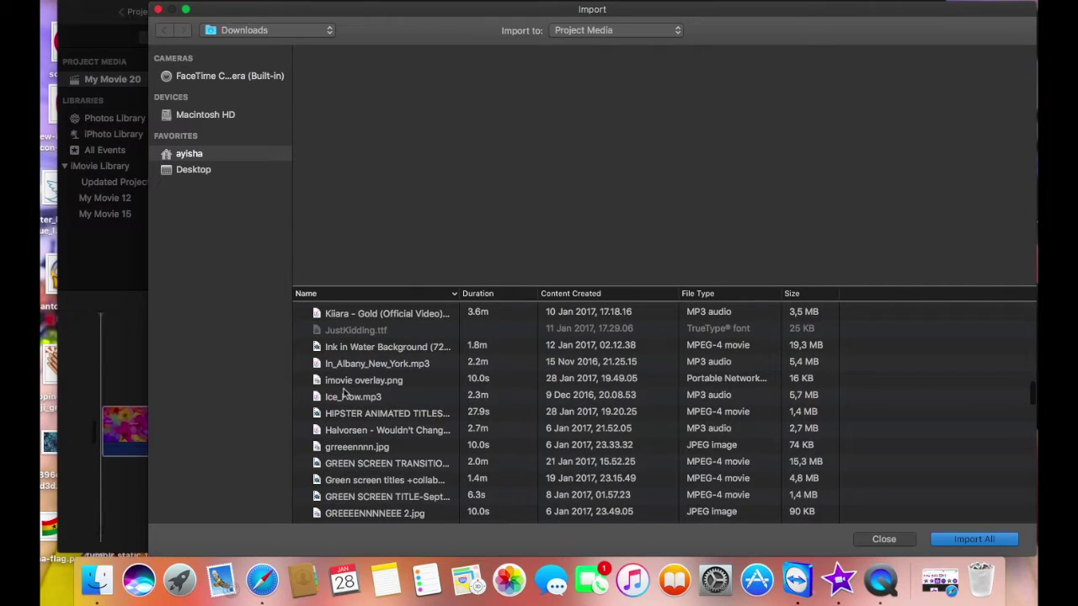
{"action": "left_click", "coordinate": [376, 385]}
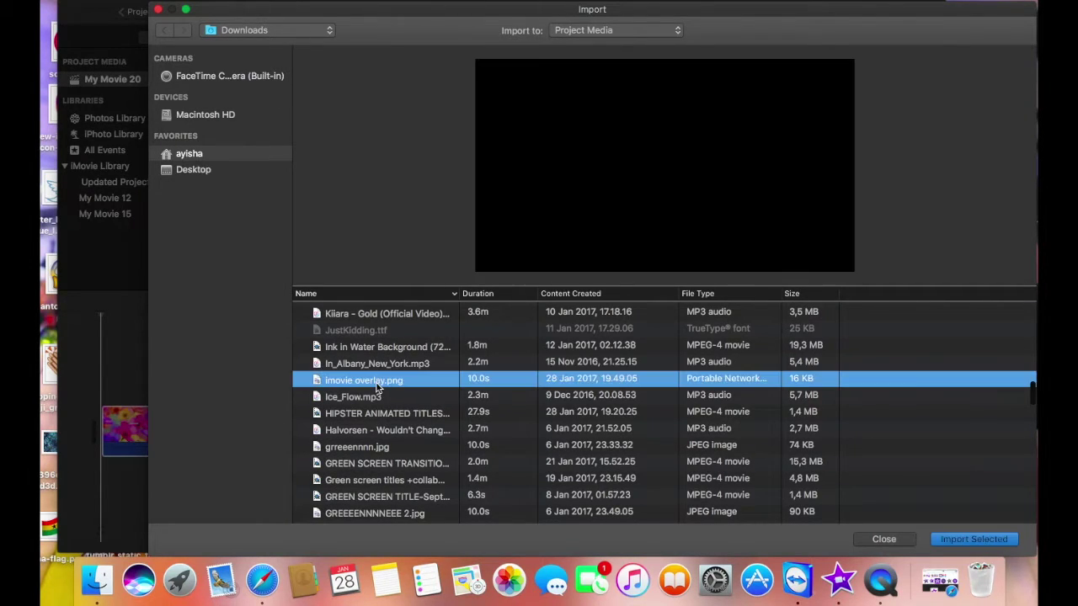
{"action": "mouse_move", "coordinate": [634, 158]}
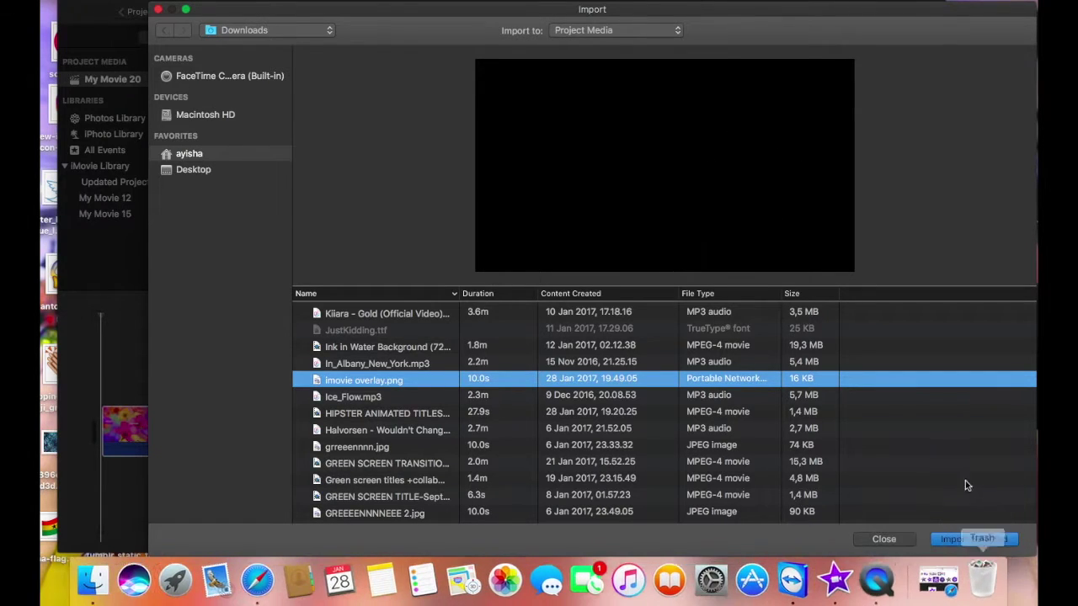
{"action": "left_click", "coordinate": [975, 540]}
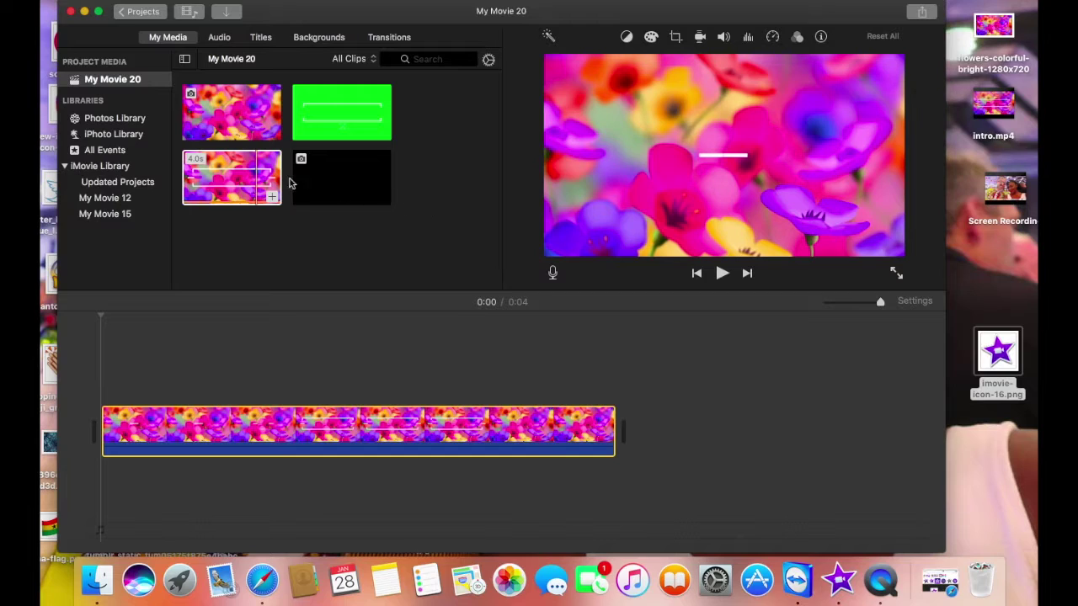
Place imovie overlay.png above the intro clip and set its crop style to Fit.
{"action": "left_click_drag", "start_coordinate": [320, 177], "coordinate": [108, 385]}
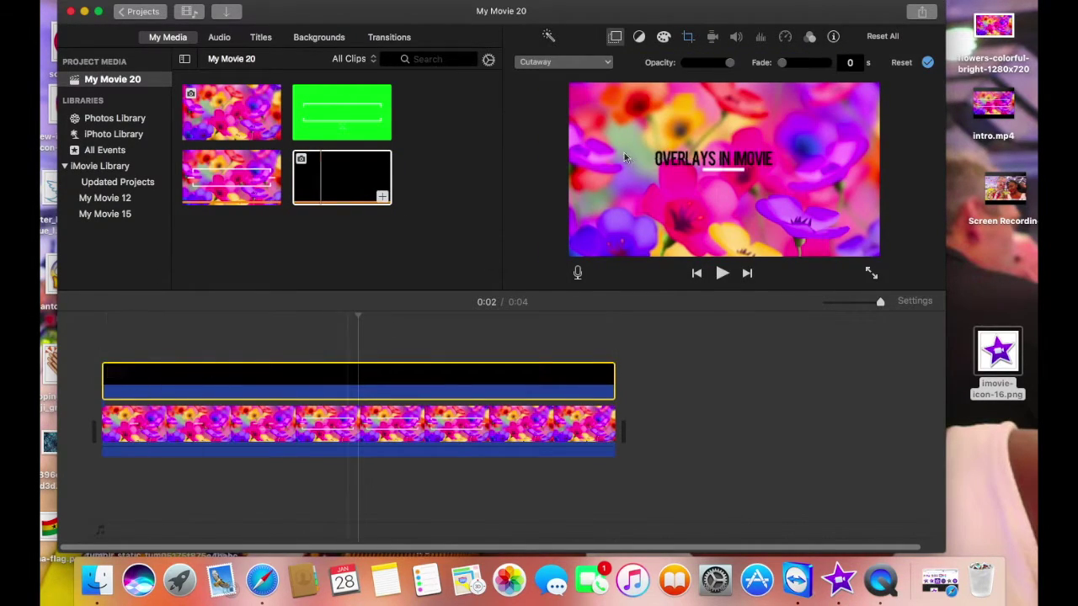
{"action": "left_click", "coordinate": [156, 374]}
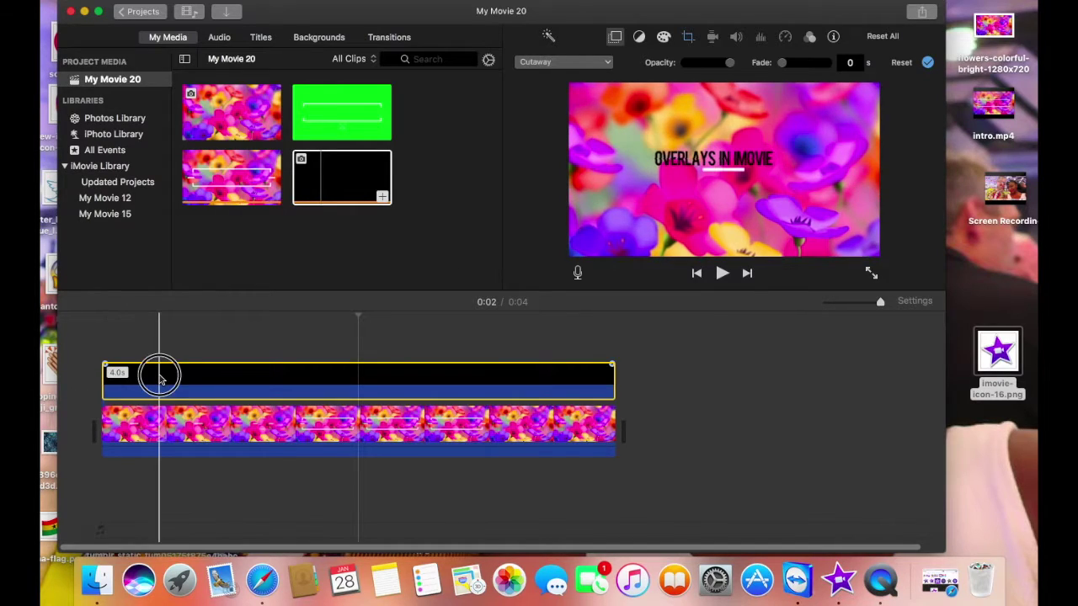
{"action": "left_click", "coordinate": [688, 38]}
{"action": "left_click", "coordinate": [550, 66]}
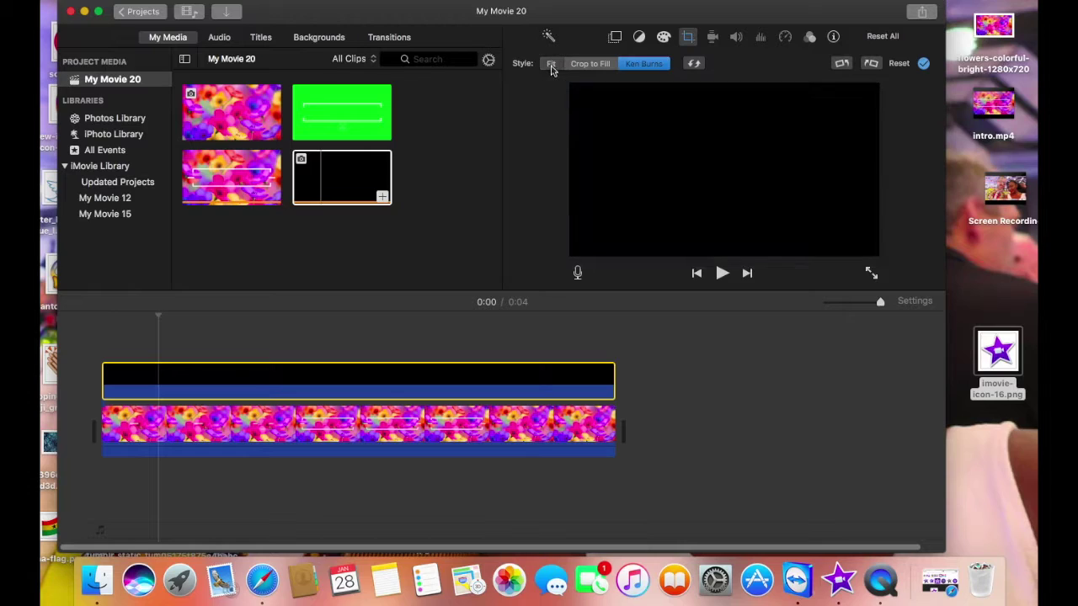
Set the overlay mode to Picture in Picture and move the playhead onto the title.
{"action": "left_click", "coordinate": [615, 37]}
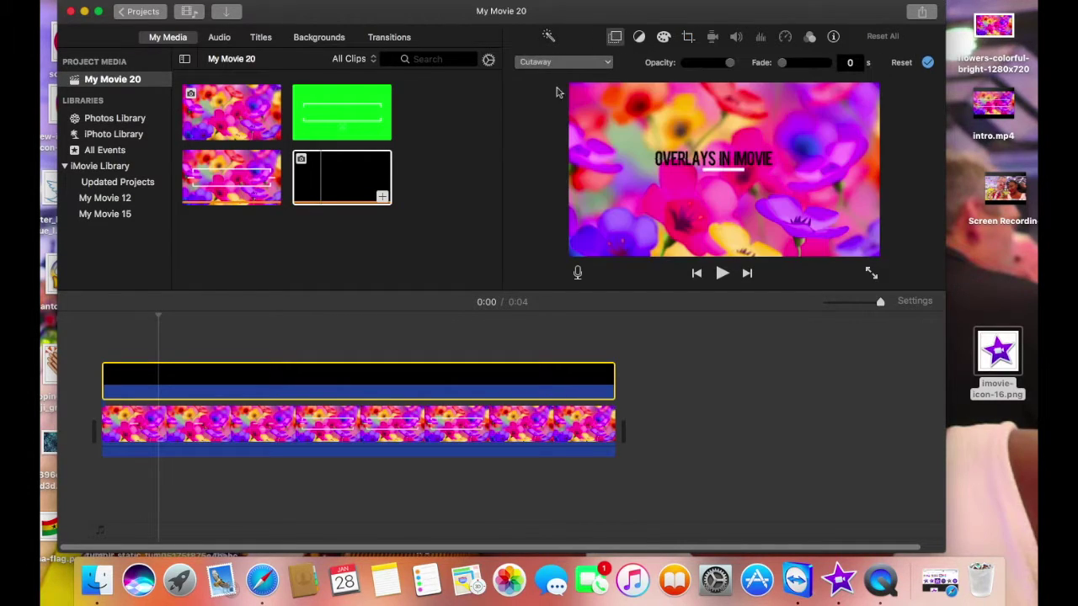
{"action": "left_click", "coordinate": [606, 63]}
{"action": "left_click", "coordinate": [572, 112]}
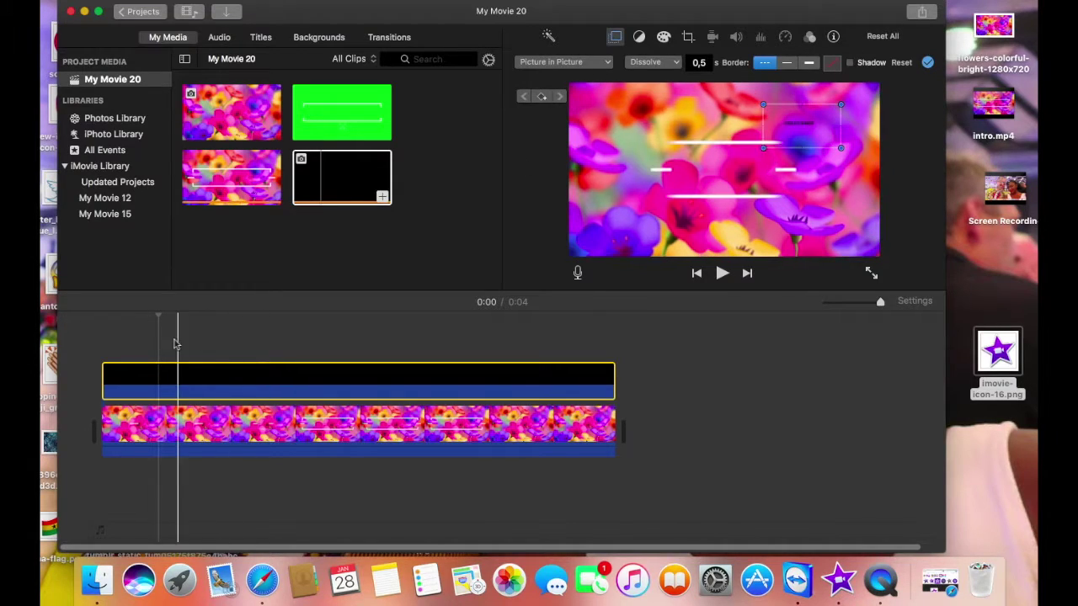
{"action": "left_click", "coordinate": [160, 315]}
{"action": "left_click_drag", "start_coordinate": [162, 316], "coordinate": [191, 318]}
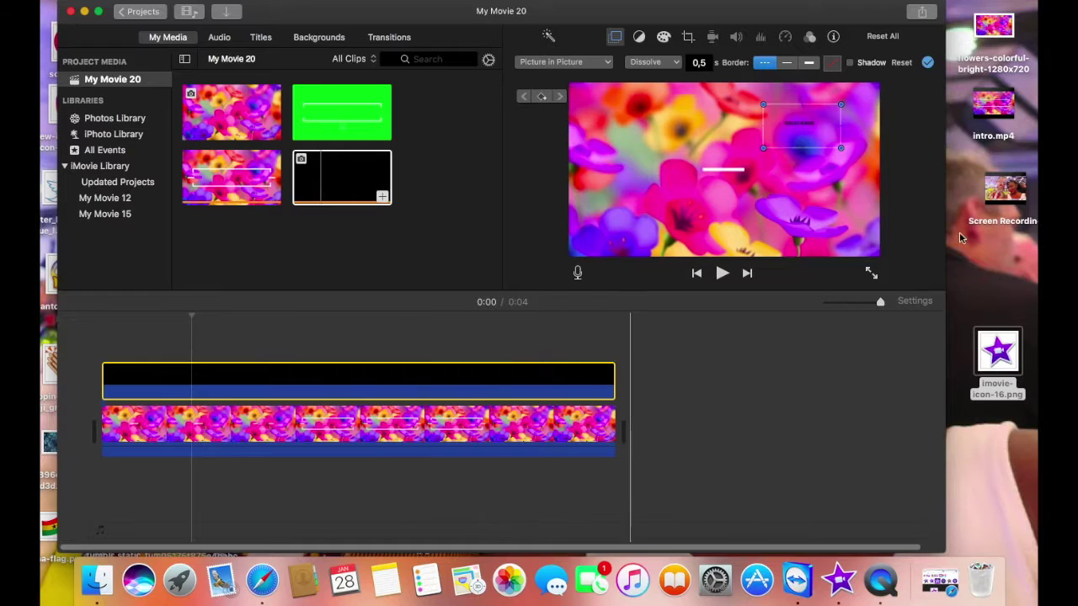
Enlarge and centre the PiP title over the flowers with a zero-second dissolve.
{"action": "left_click_drag", "start_coordinate": [768, 145], "coordinate": [580, 251]}
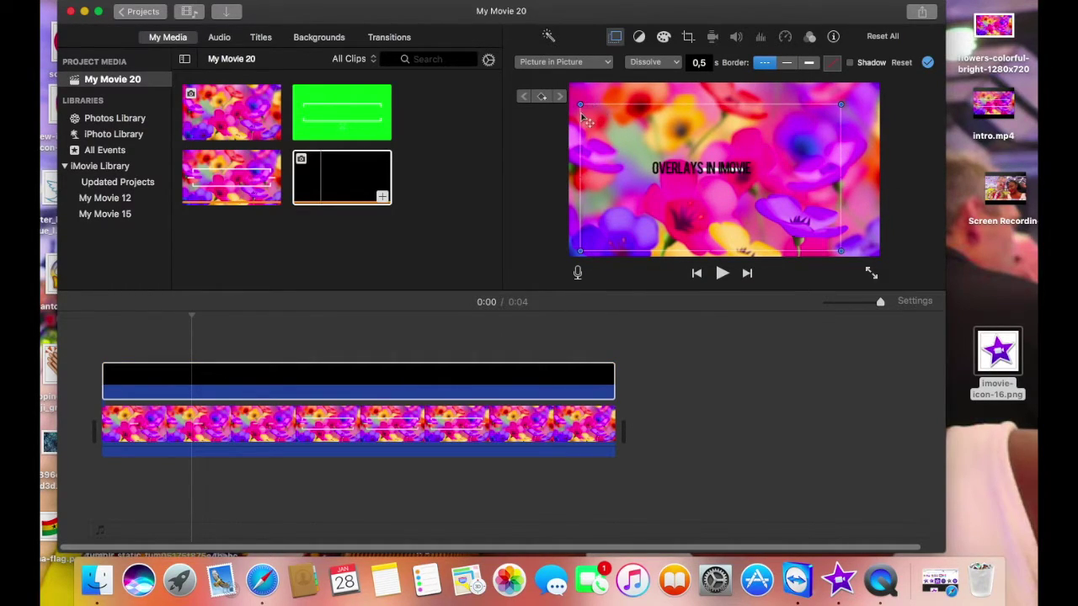
{"action": "left_click_drag", "start_coordinate": [581, 104], "coordinate": [521, 73]}
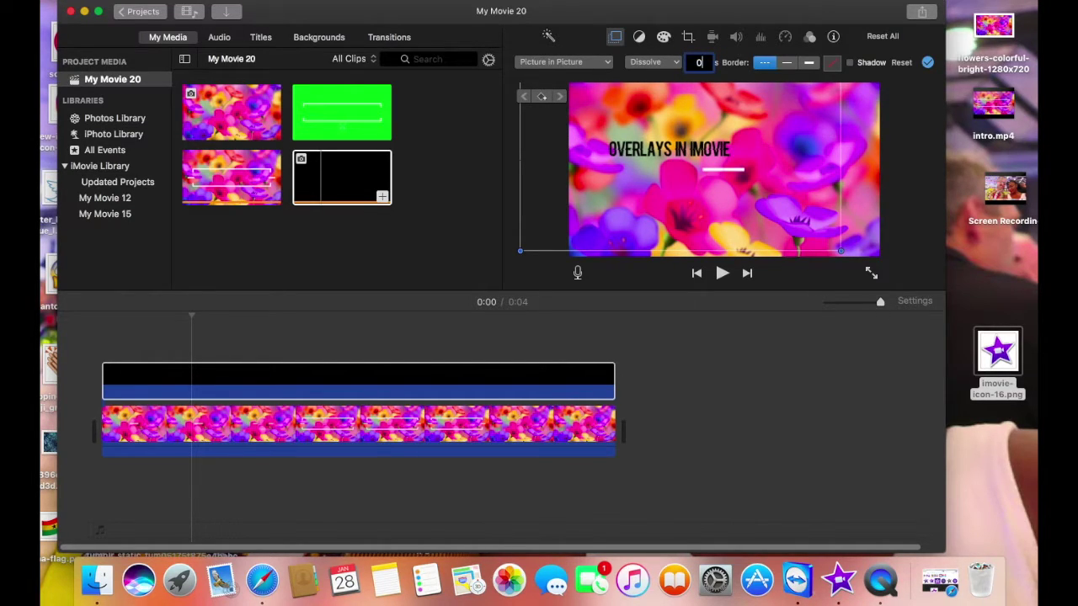
{"action": "left_click", "coordinate": [174, 373]}
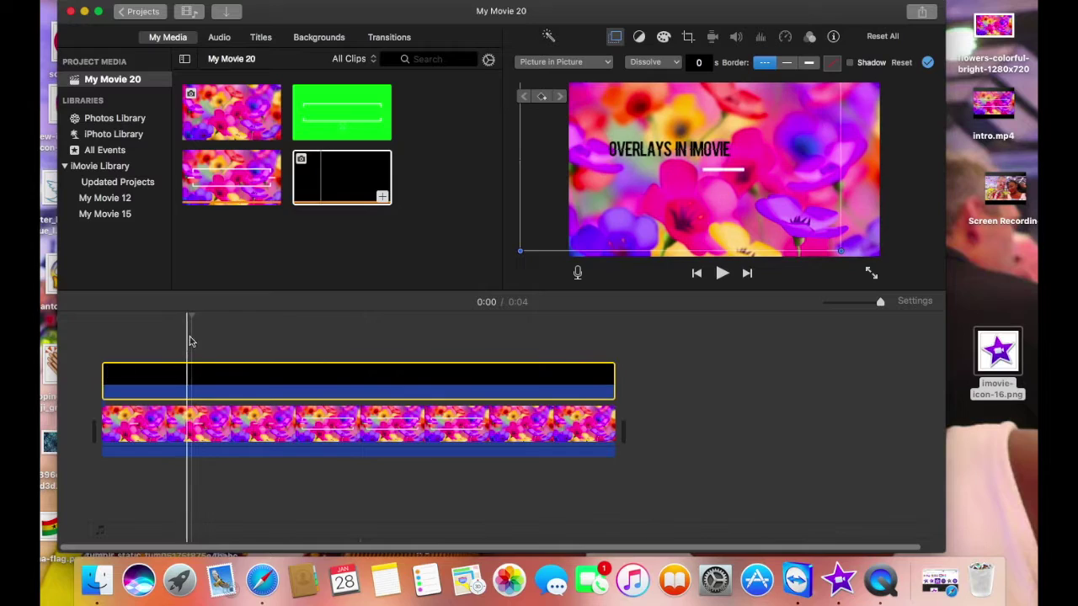
{"action": "left_click_drag", "start_coordinate": [191, 318], "coordinate": [102, 319]}
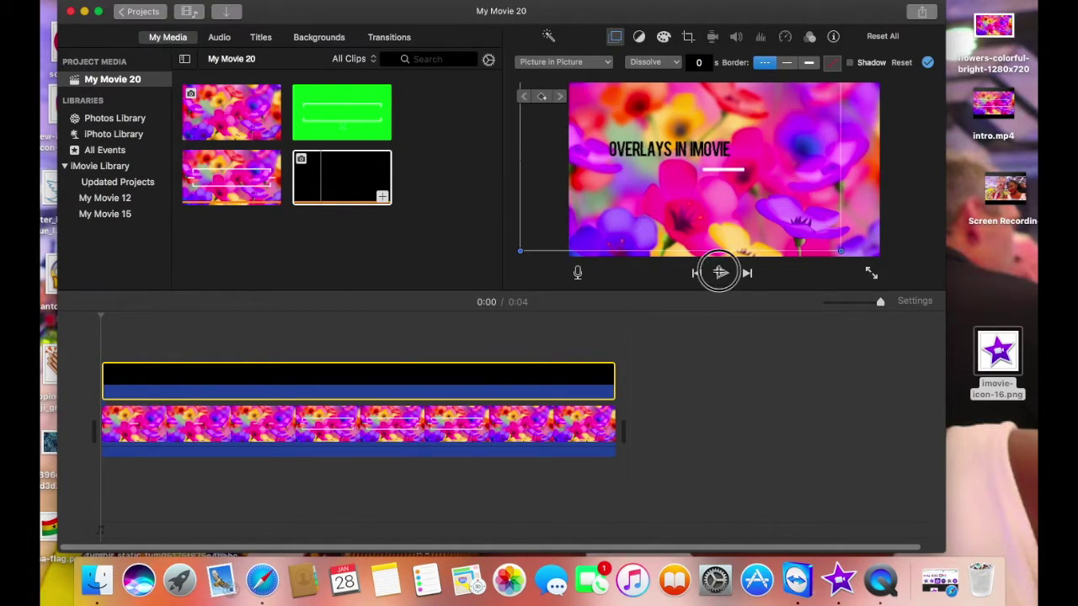
{"action": "left_click", "coordinate": [720, 272]}
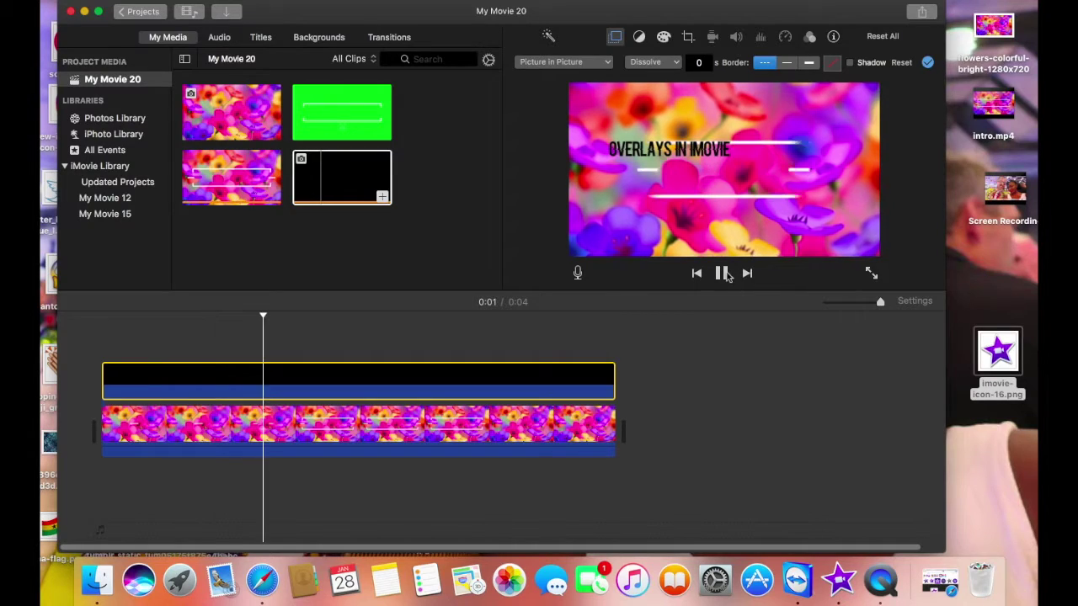
{"action": "left_click", "coordinate": [722, 274]}
{"action": "left_click_drag", "start_coordinate": [621, 163], "coordinate": [660, 172]}
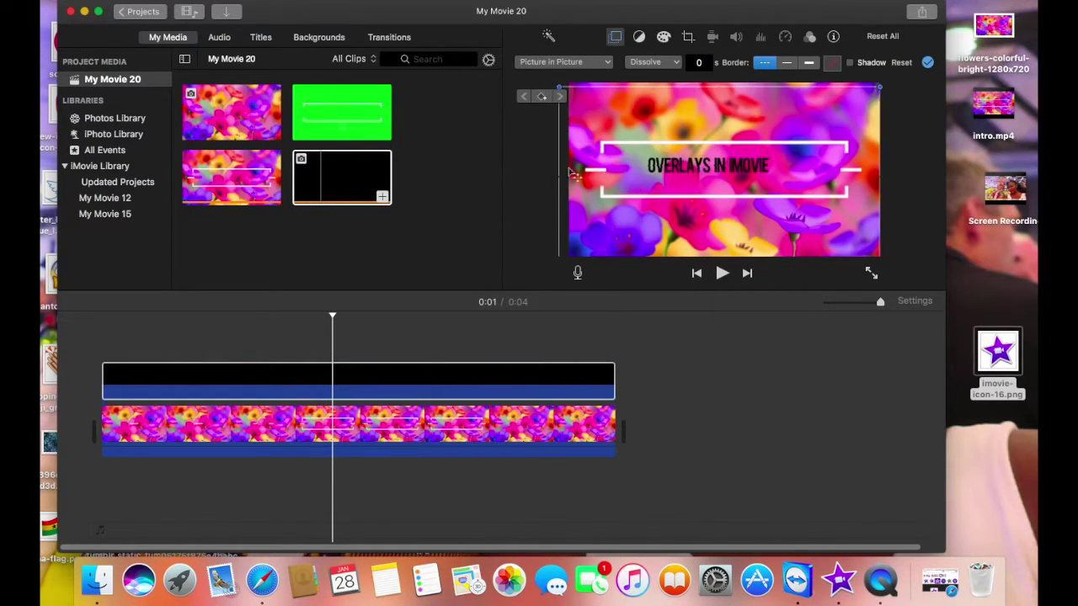
{"action": "left_click_drag", "start_coordinate": [558, 85], "coordinate": [489, 60]}
{"action": "left_click_drag", "start_coordinate": [750, 234], "coordinate": [707, 219]}
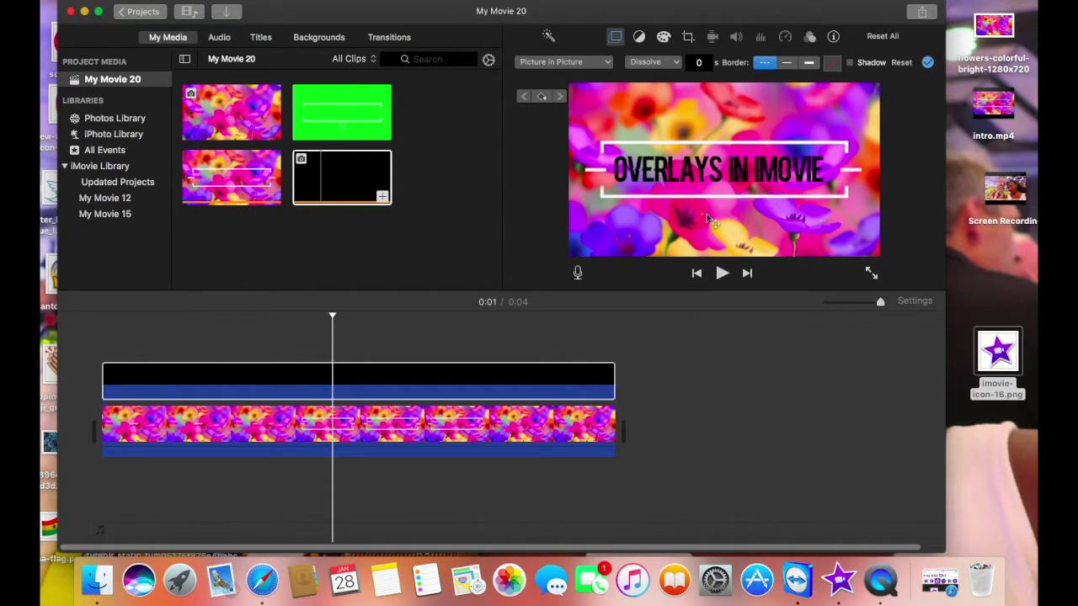
Apply the overlay settings, replay the intro, and trim the title overlay to 3.7 seconds.
{"action": "left_click", "coordinate": [928, 63]}
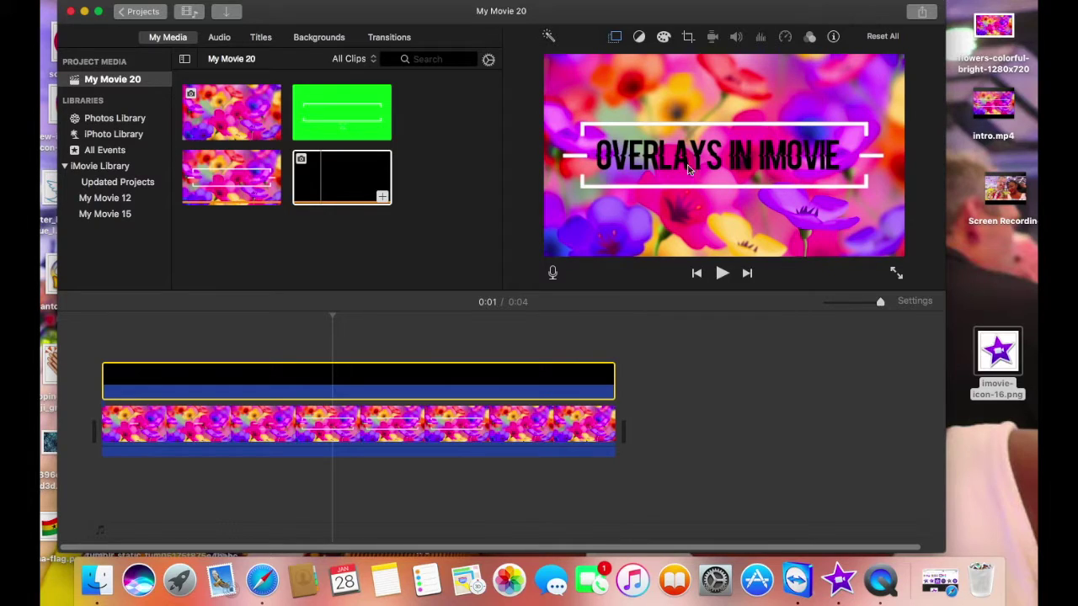
{"action": "left_click_drag", "start_coordinate": [335, 316], "coordinate": [46, 320]}
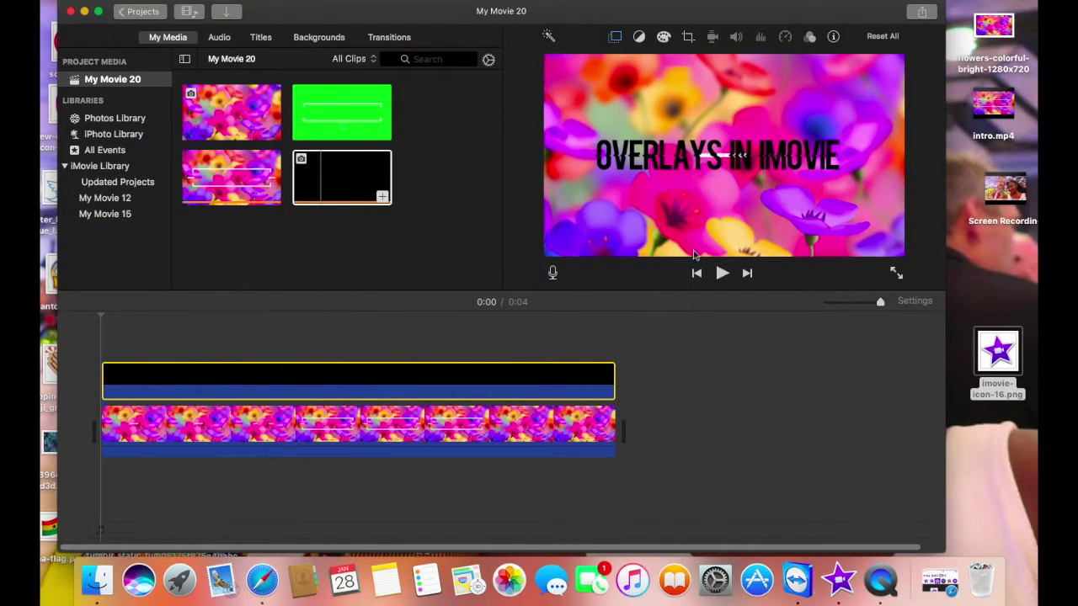
{"action": "left_click", "coordinate": [722, 274]}
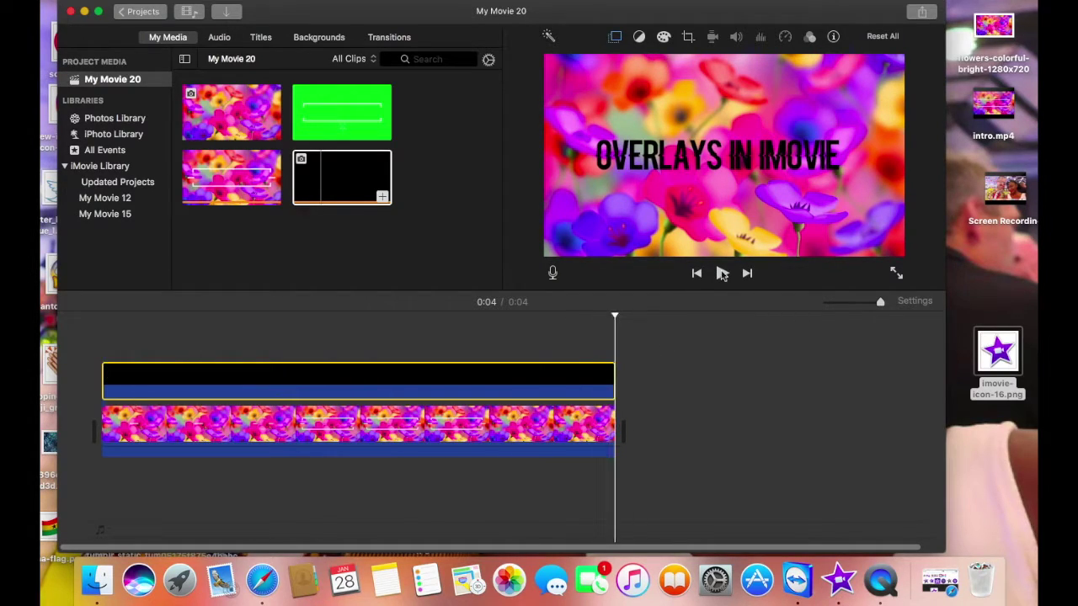
{"action": "left_click", "coordinate": [608, 387]}
{"action": "left_click_drag", "start_coordinate": [608, 387], "coordinate": [550, 389]}
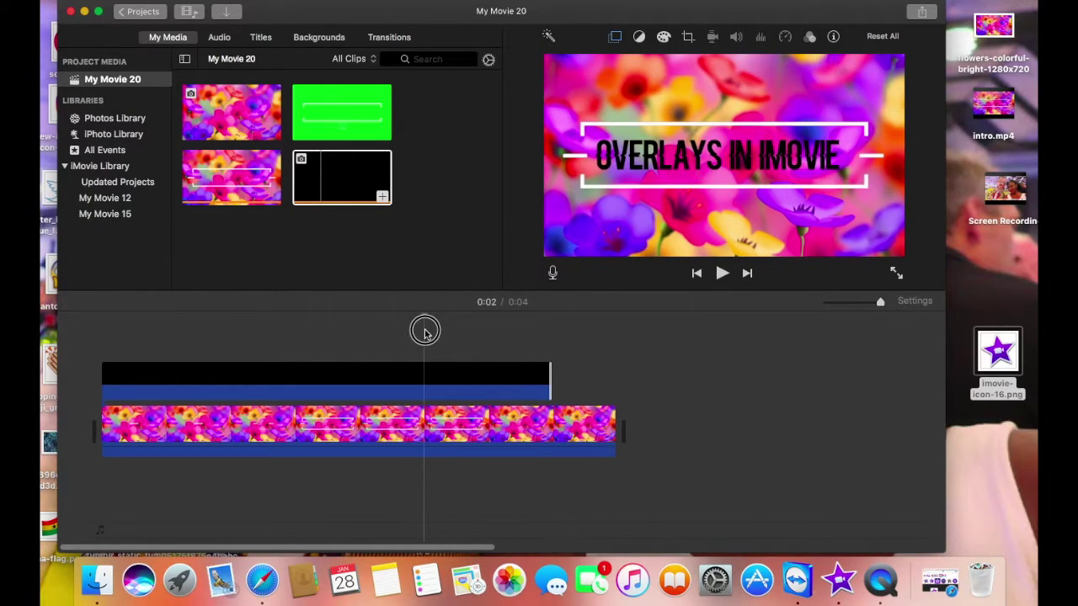
Trim the title overlay's end to 3.0s and its start later, leaving about 1.8s.
{"action": "left_click_drag", "start_coordinate": [459, 333], "coordinate": [461, 336]}
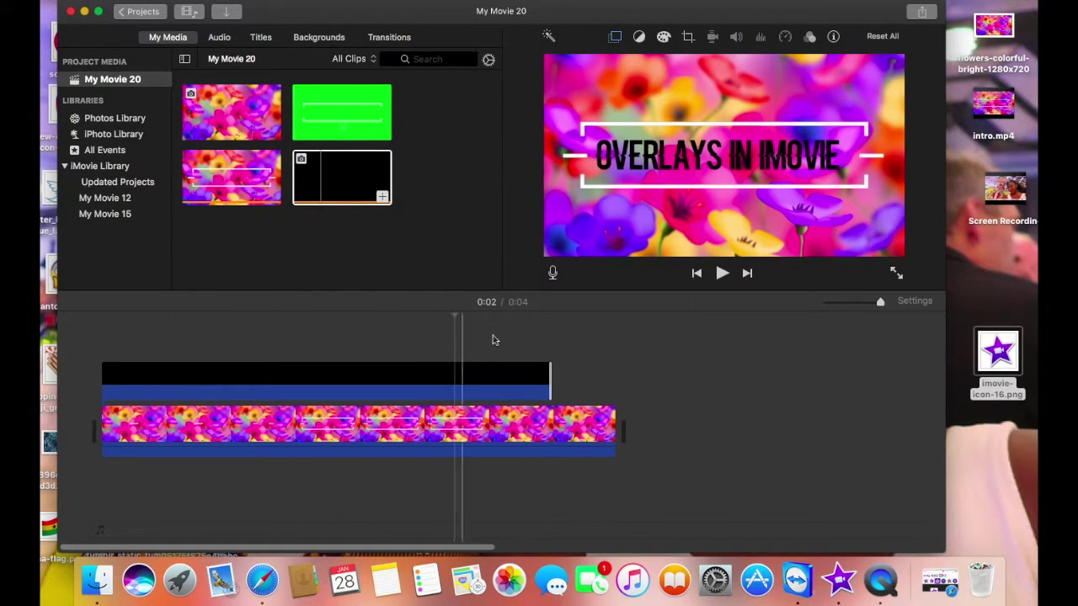
{"action": "left_click_drag", "start_coordinate": [549, 377], "coordinate": [456, 373]}
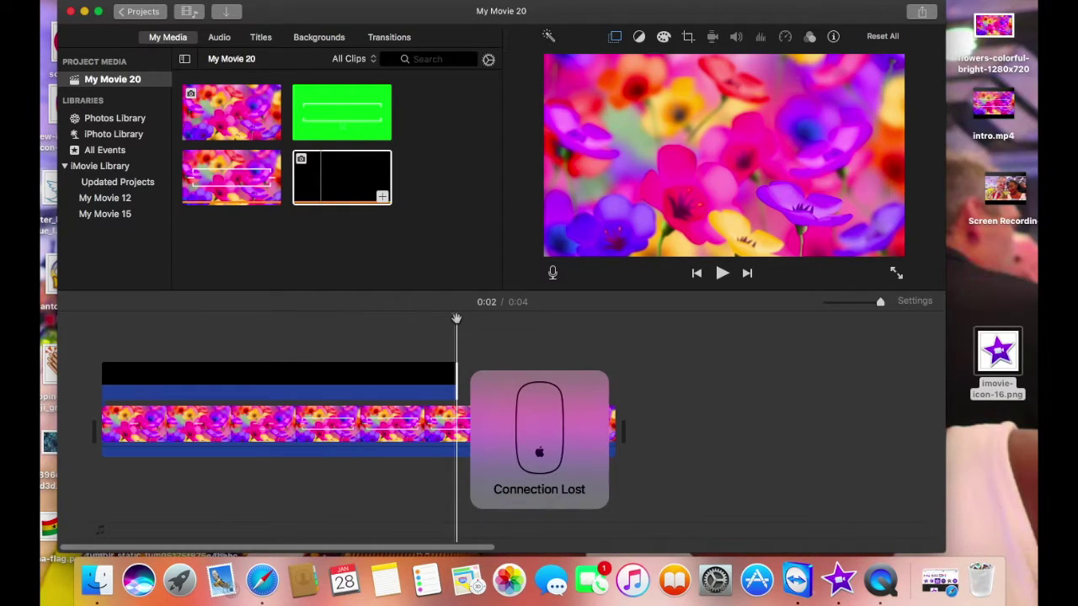
{"action": "left_click_drag", "start_coordinate": [455, 318], "coordinate": [256, 357]}
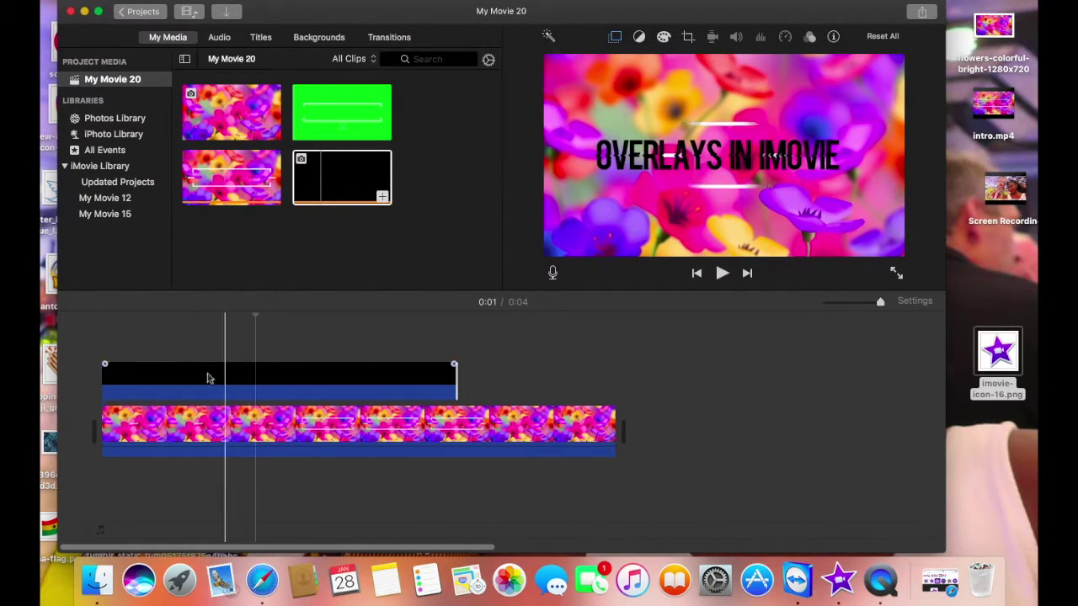
{"action": "left_click_drag", "start_coordinate": [101, 387], "coordinate": [256, 371]}
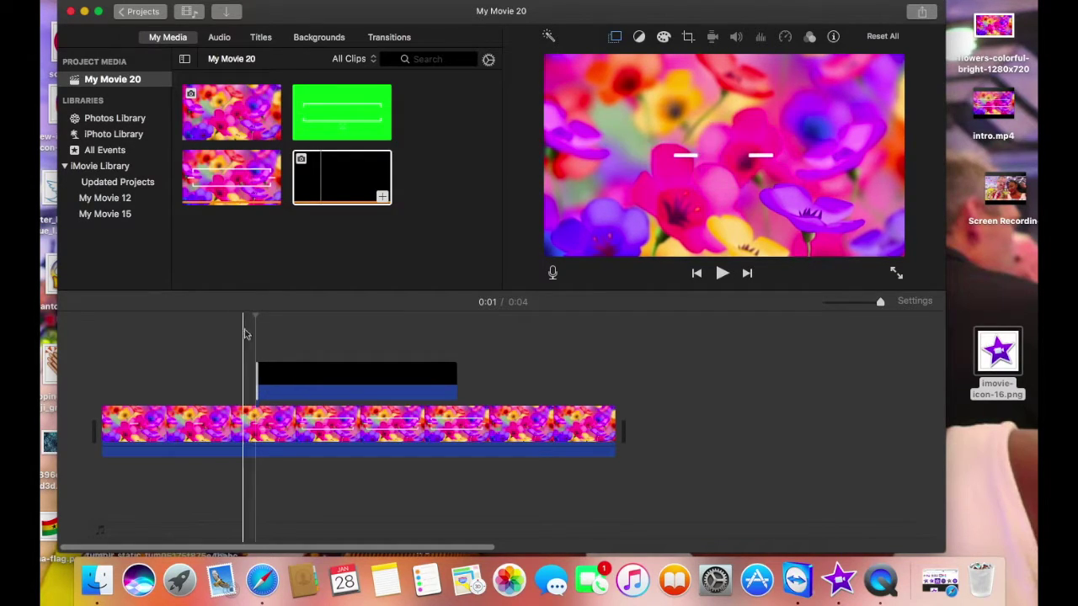
Play the intro from the start to check the trimmed title, then stop.
{"action": "left_click_drag", "start_coordinate": [255, 319], "coordinate": [99, 336]}
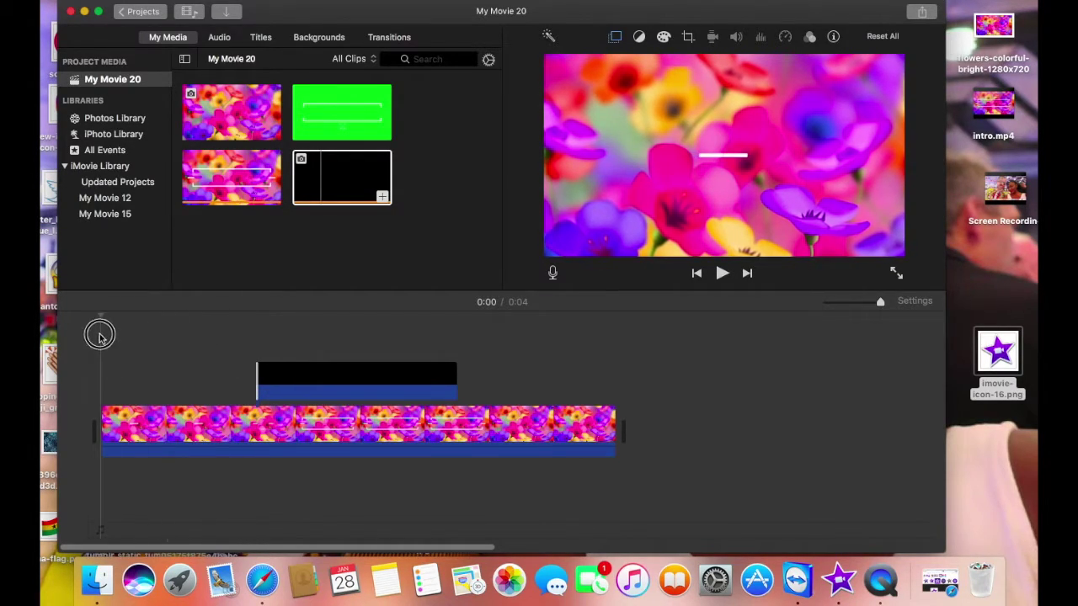
{"action": "left_click", "coordinate": [722, 273]}
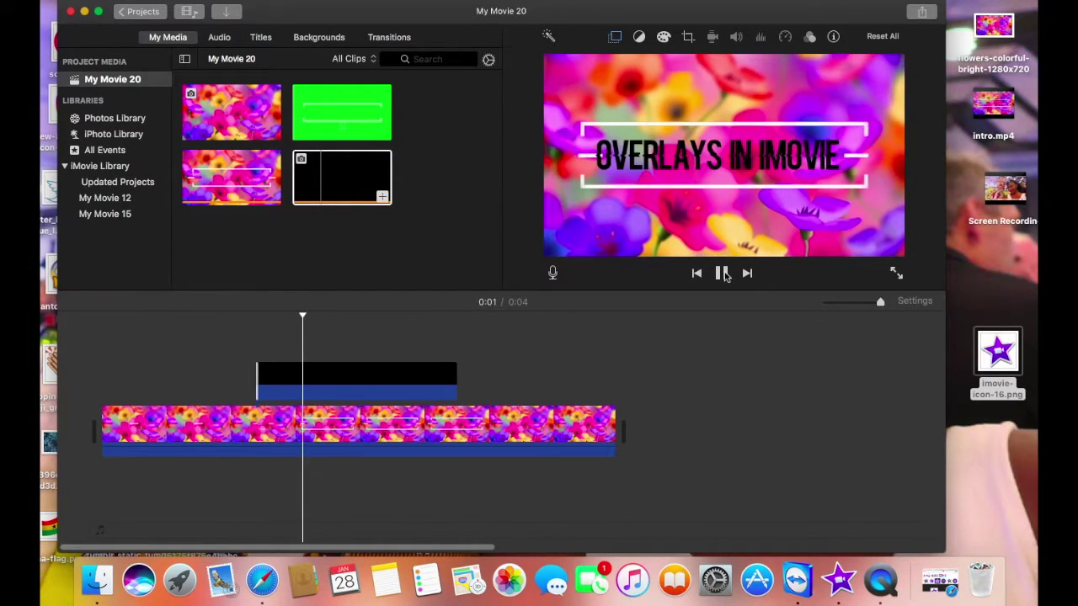
{"action": "left_click", "coordinate": [723, 274]}
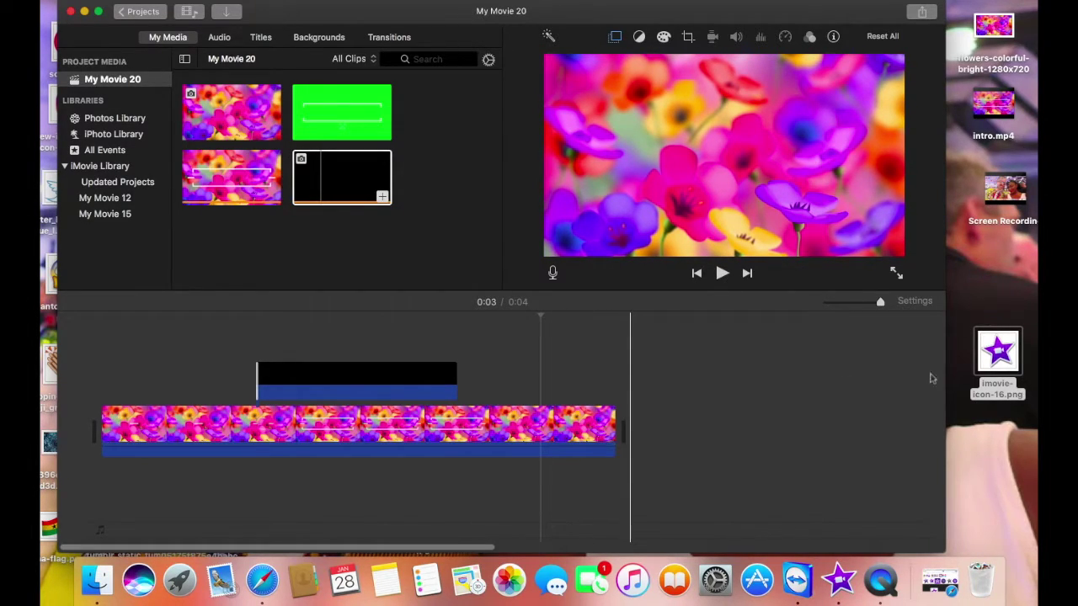
Add imovie-icon-16.png as an overlay clip and trim it to 0.5 seconds.
{"action": "left_click", "coordinate": [987, 322]}
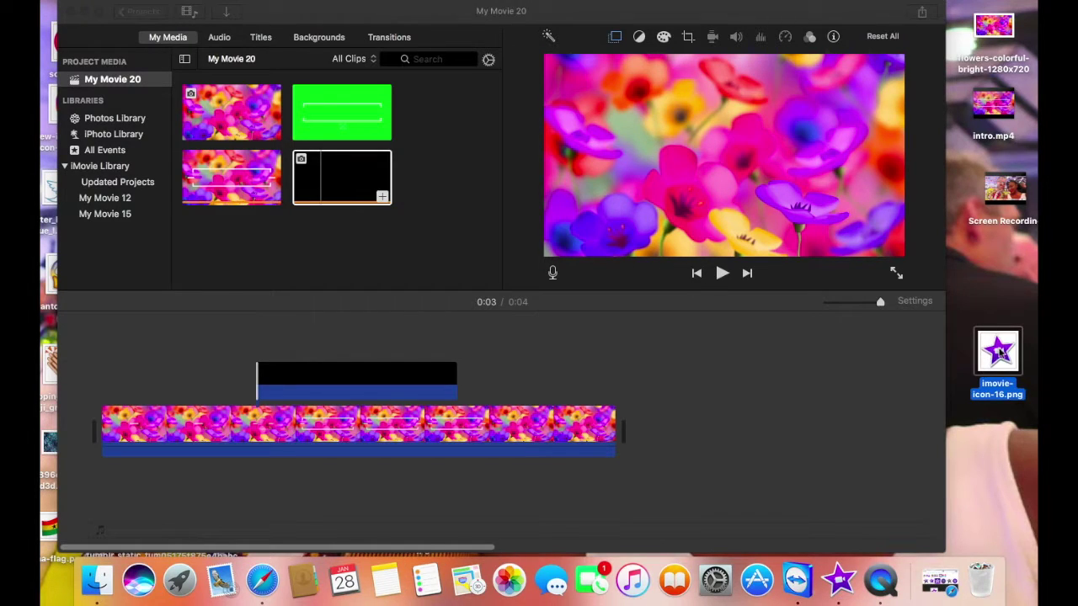
{"action": "left_click_drag", "start_coordinate": [1001, 355], "coordinate": [483, 360]}
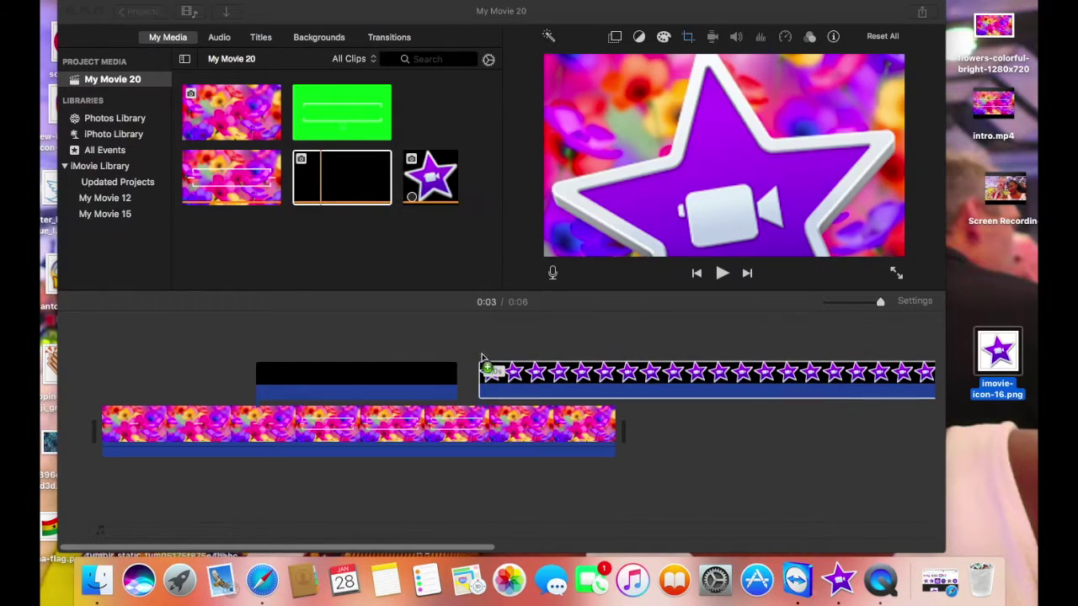
{"action": "left_click", "coordinate": [810, 396]}
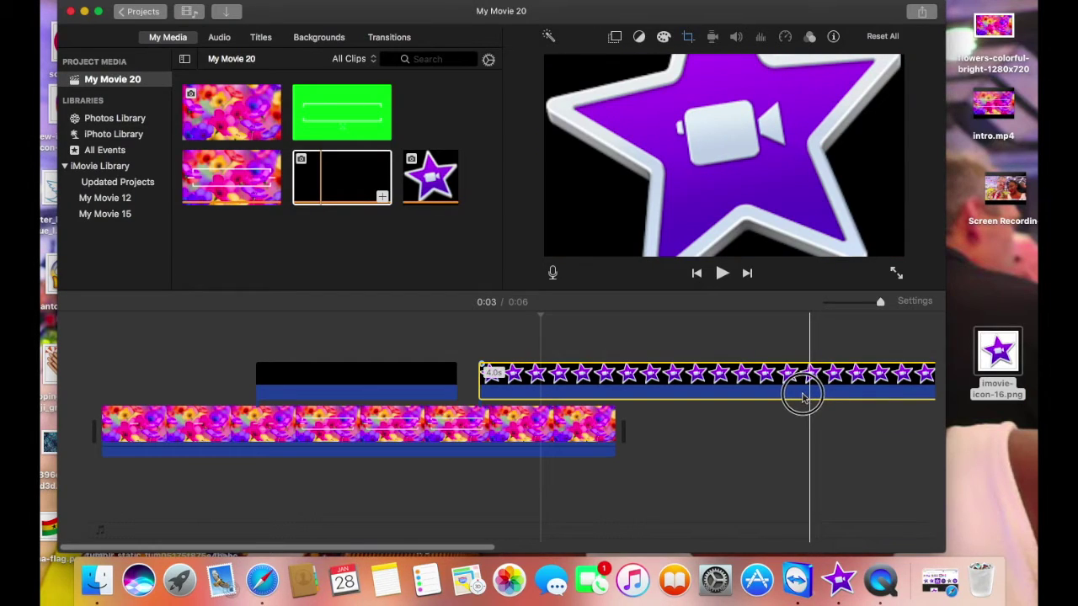
{"action": "left_click_drag", "start_coordinate": [880, 303], "coordinate": [872, 303]}
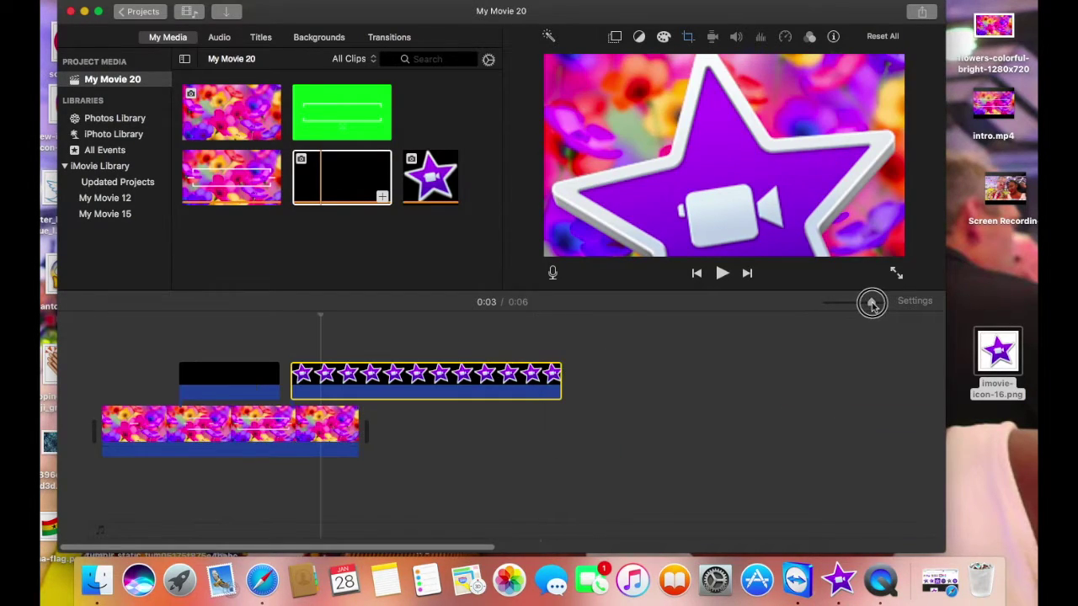
{"action": "left_click_drag", "start_coordinate": [564, 383], "coordinate": [317, 389]}
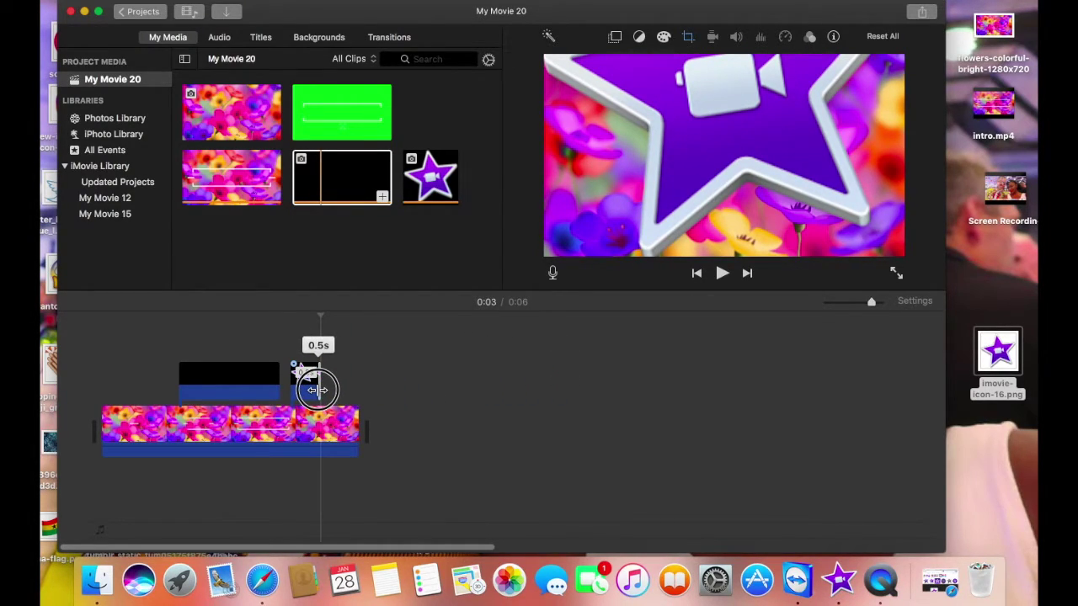
{"action": "left_click_drag", "start_coordinate": [319, 389], "coordinate": [320, 389]}
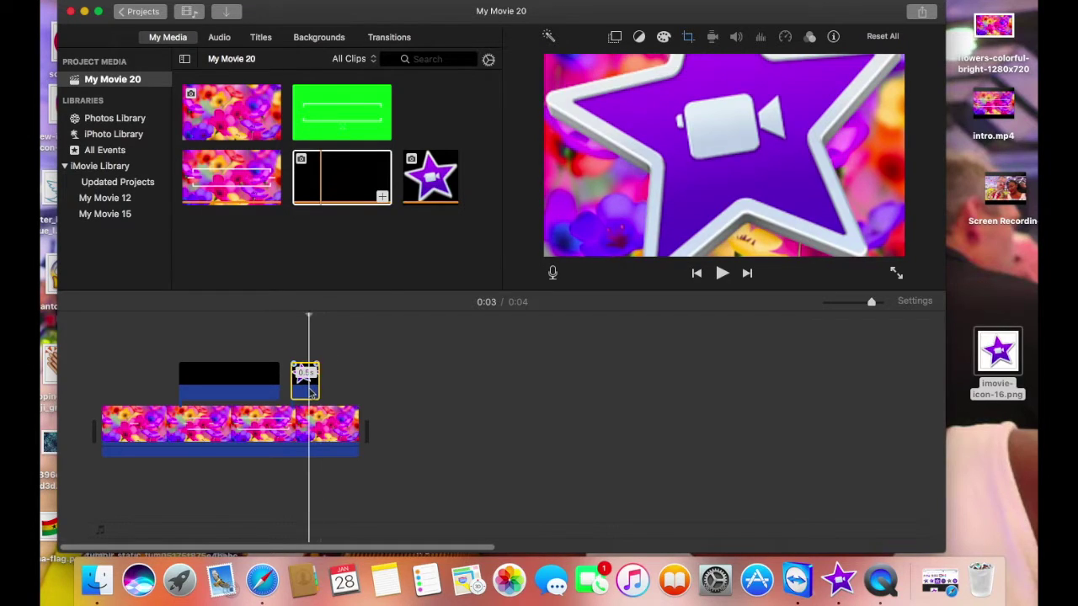
Set the star's crop to Fit and its overlay type to Picture in Picture.
{"action": "left_click", "coordinate": [689, 40]}
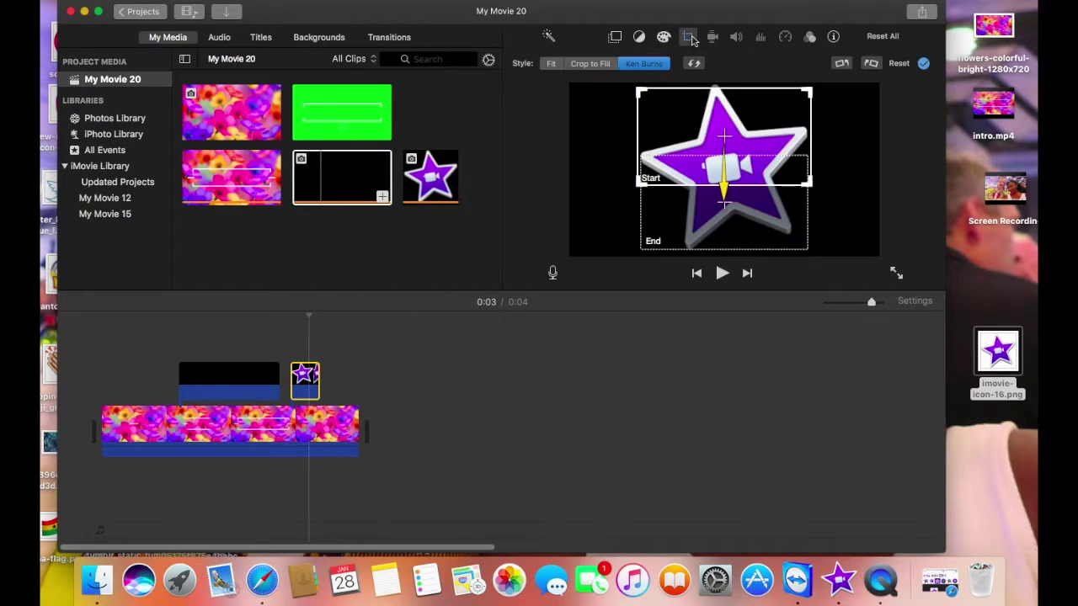
{"action": "left_click", "coordinate": [550, 64]}
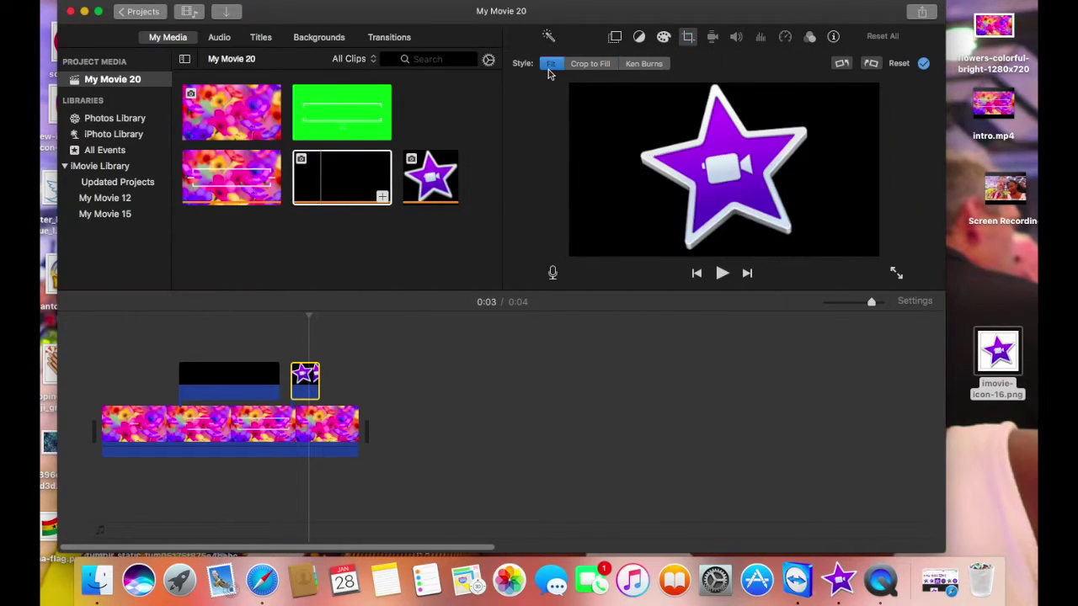
{"action": "left_click", "coordinate": [615, 37]}
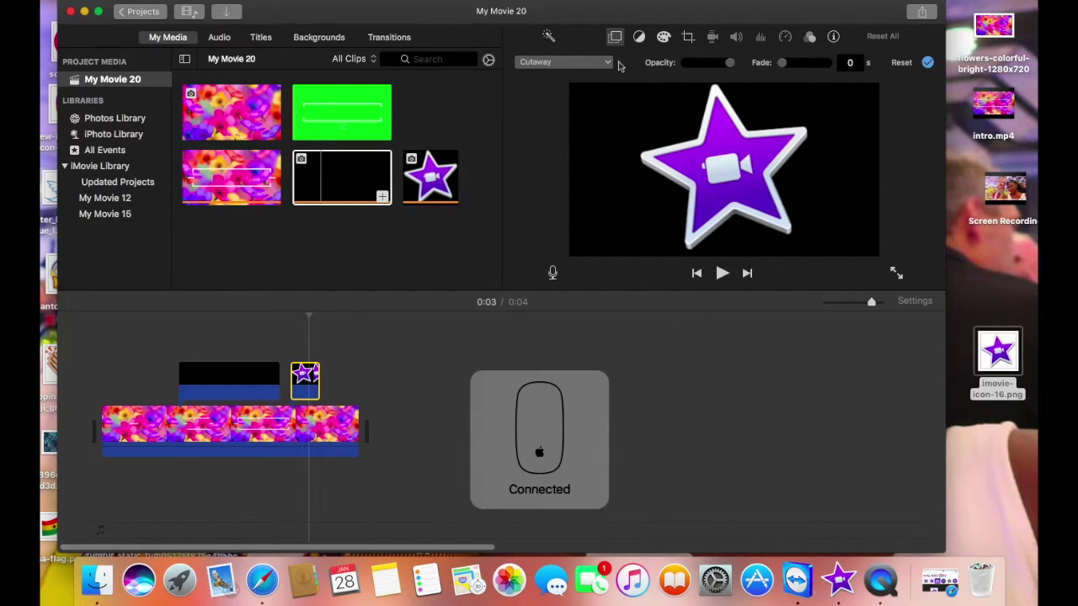
{"action": "left_click", "coordinate": [608, 62]}
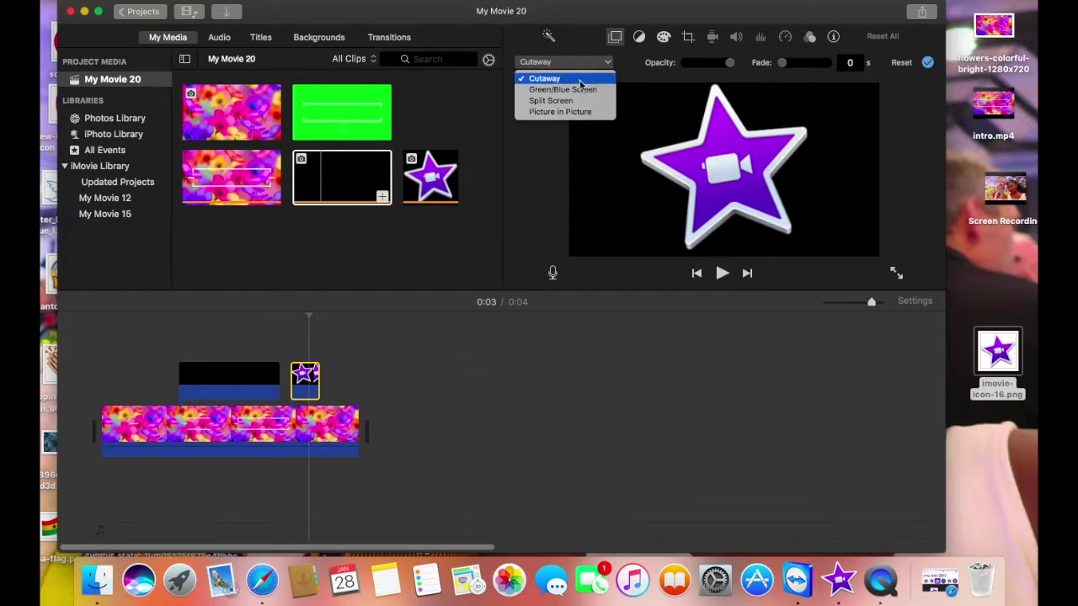
{"action": "left_click", "coordinate": [576, 113]}
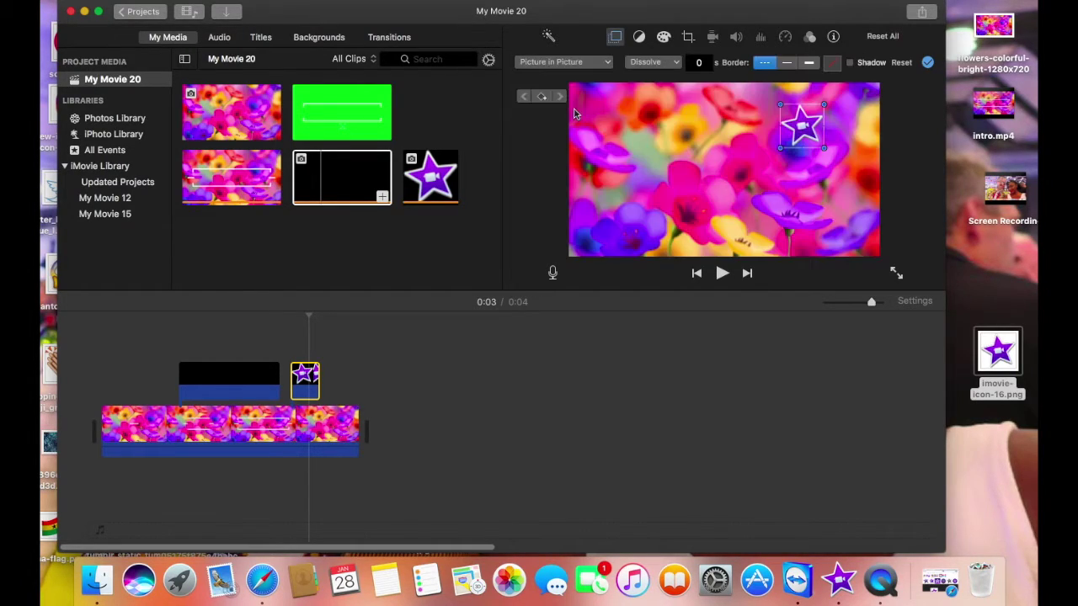
Resize the star inset small and place it in the top-left corner.
{"action": "left_click_drag", "start_coordinate": [781, 150], "coordinate": [583, 247]}
{"action": "left_click_drag", "start_coordinate": [651, 200], "coordinate": [670, 210]}
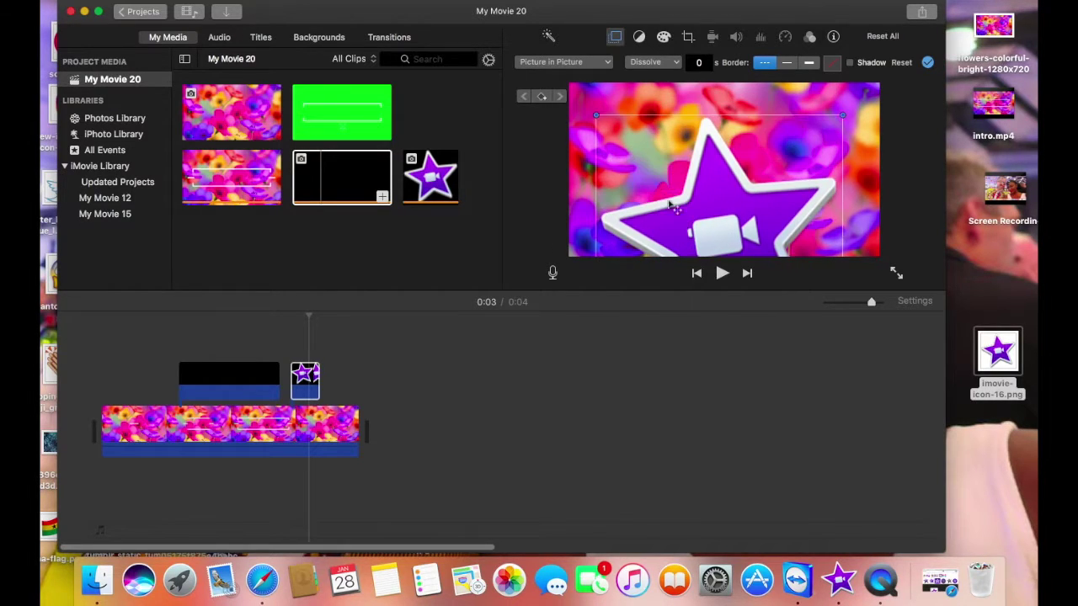
{"action": "left_click_drag", "start_coordinate": [596, 119], "coordinate": [646, 160]}
{"action": "left_click_drag", "start_coordinate": [779, 202], "coordinate": [748, 163]}
{"action": "left_click_drag", "start_coordinate": [618, 114], "coordinate": [768, 143]}
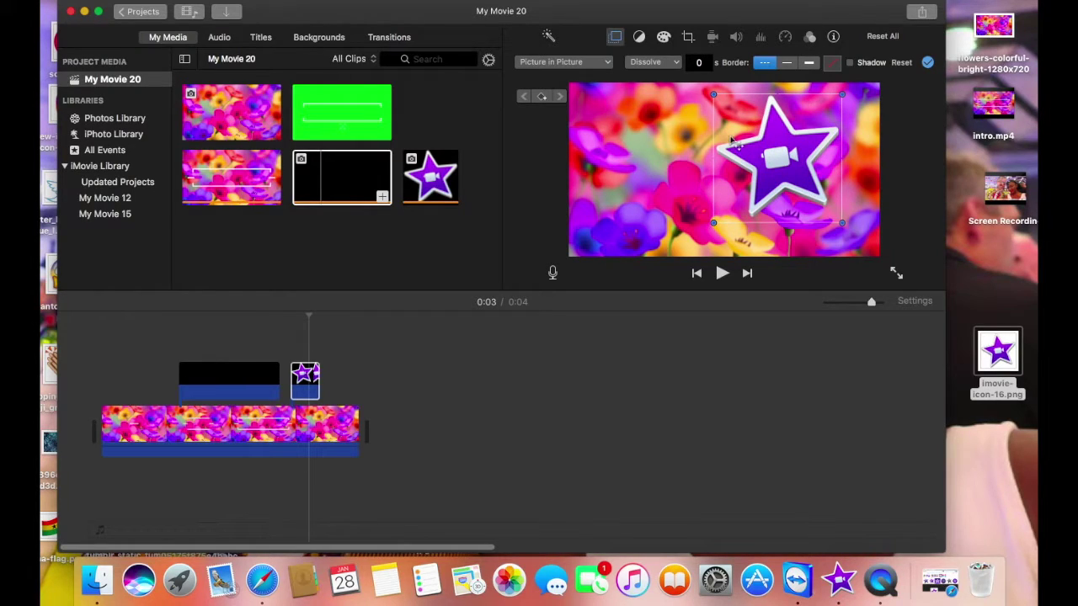
{"action": "key", "text": "super+z"}
{"action": "left_click_drag", "start_coordinate": [833, 114], "coordinate": [613, 121]}
Preview the intro from the beginning and apply the picture-in-picture settings.
{"action": "left_click", "coordinate": [722, 273]}
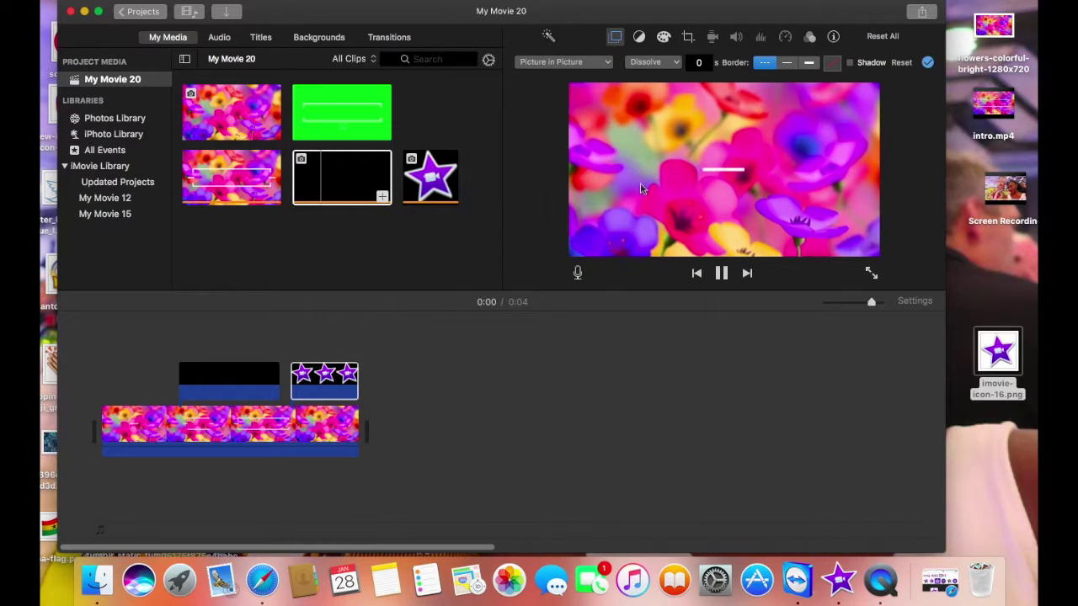
{"action": "left_click_drag", "start_coordinate": [357, 316], "coordinate": [105, 312]}
{"action": "left_click", "coordinate": [722, 273]}
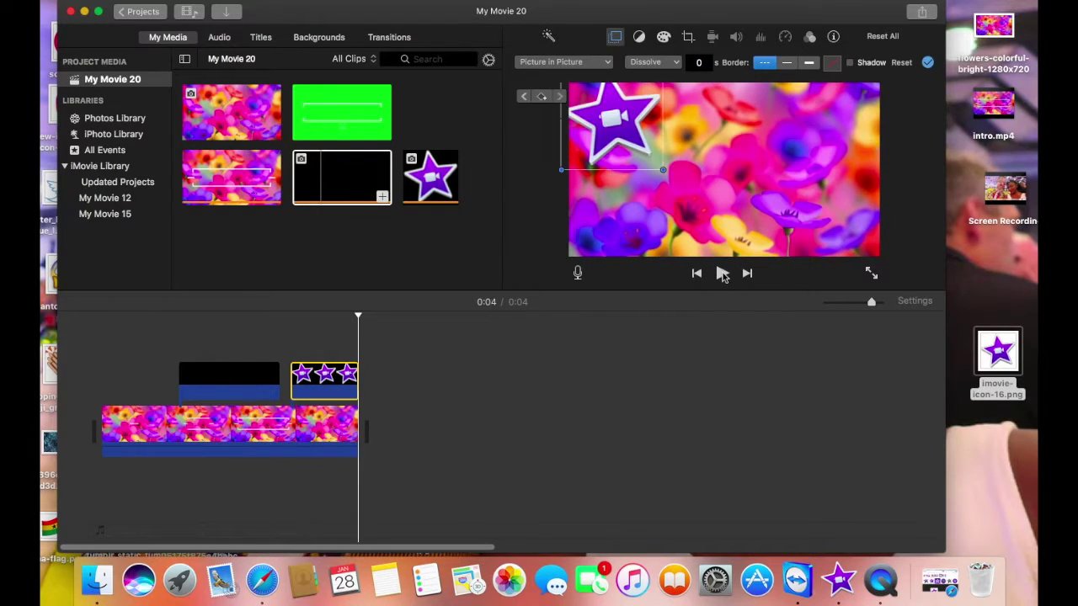
{"action": "left_click", "coordinate": [927, 62]}
{"action": "left_click", "coordinate": [144, 308]}
{"action": "left_click", "coordinate": [720, 273]}
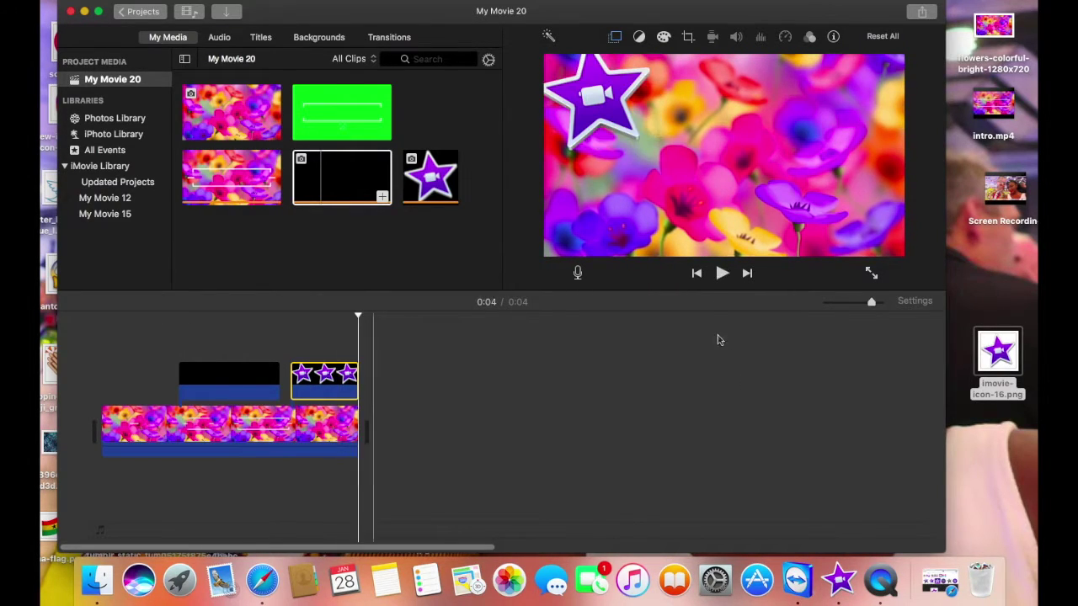
Delete the star clip and add imovie-icon-16.png at 0:03, trimmed to 0.4 seconds.
{"action": "key", "text": "Delete"}
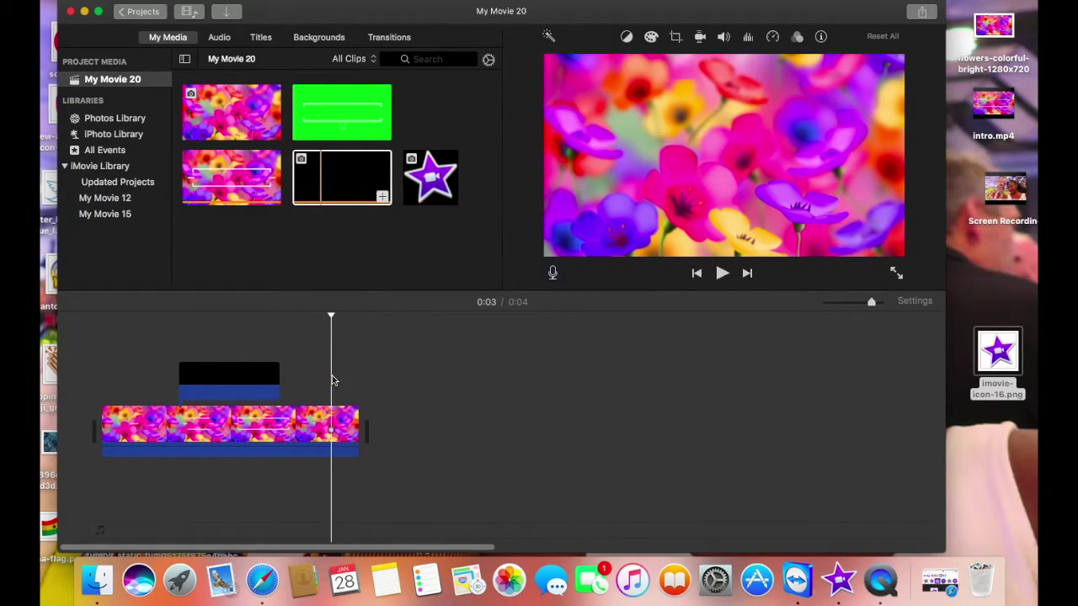
{"action": "left_click", "coordinate": [103, 315]}
{"action": "left_click", "coordinate": [247, 327]}
{"action": "left_click_drag", "start_coordinate": [247, 327], "coordinate": [373, 339]}
{"action": "left_click_drag", "start_coordinate": [998, 370], "coordinate": [291, 375]}
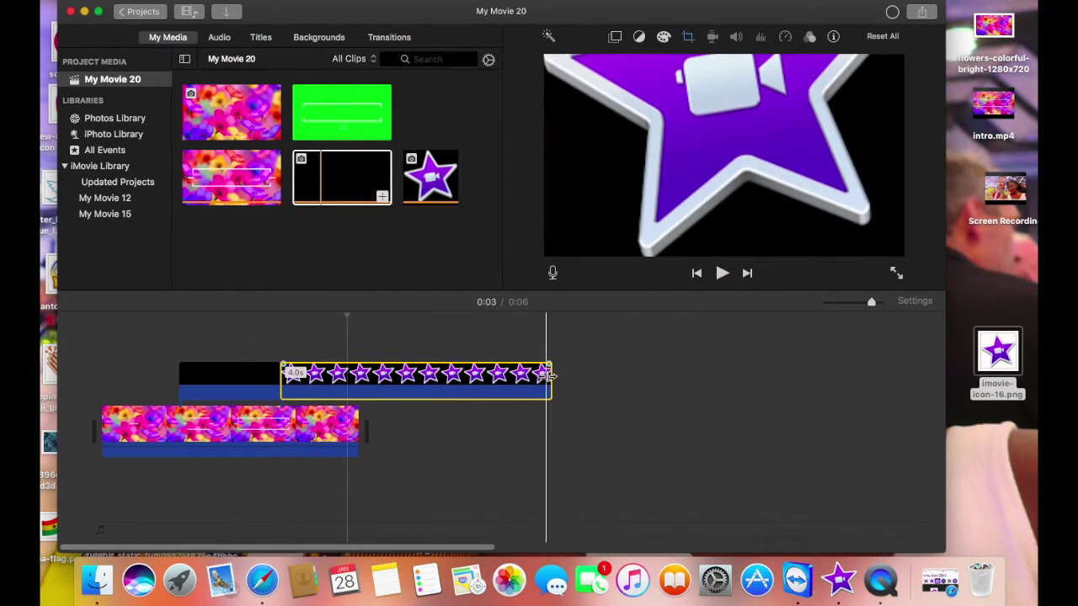
{"action": "left_click_drag", "start_coordinate": [549, 377], "coordinate": [302, 384]}
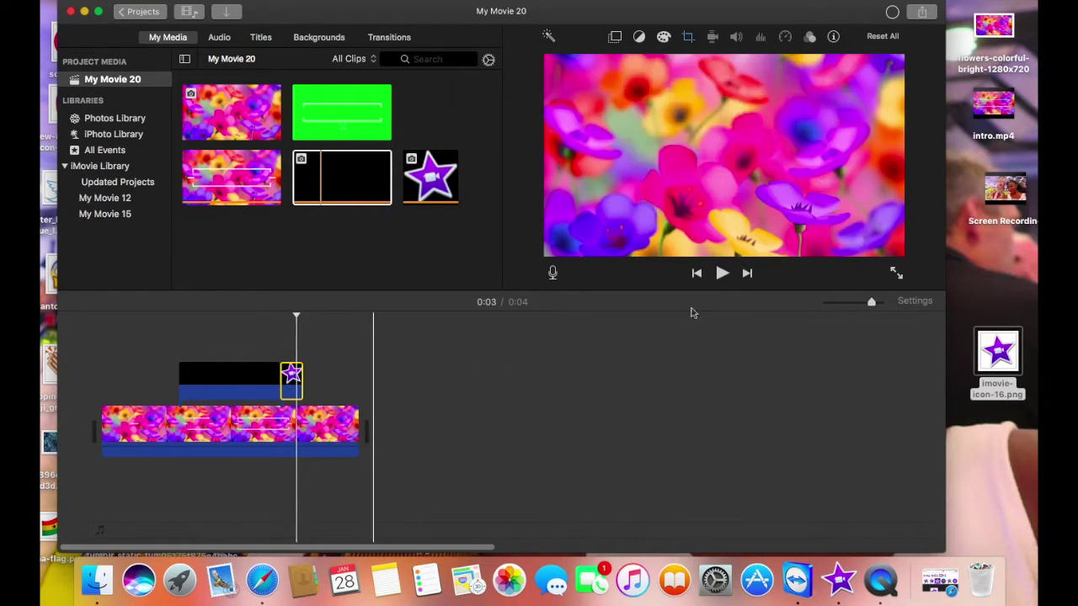
Apply a Ken Burns move to the star, lowering the Start frame and enlarging the End frame.
{"action": "left_click", "coordinate": [688, 37]}
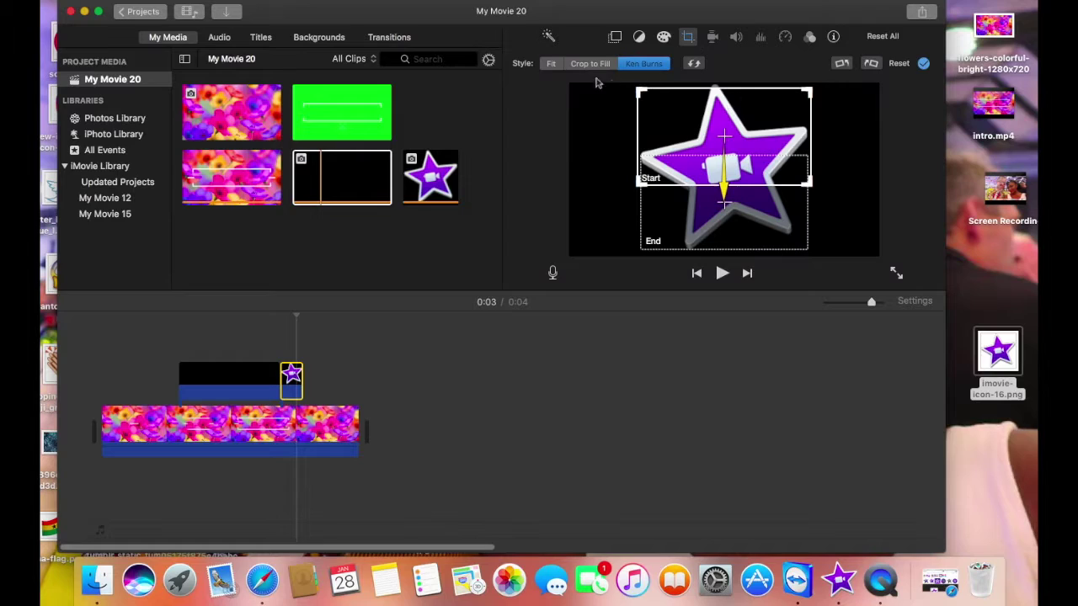
{"action": "left_click", "coordinate": [551, 64]}
{"action": "left_click", "coordinate": [644, 65]}
{"action": "left_click_drag", "start_coordinate": [724, 150], "coordinate": [731, 183]}
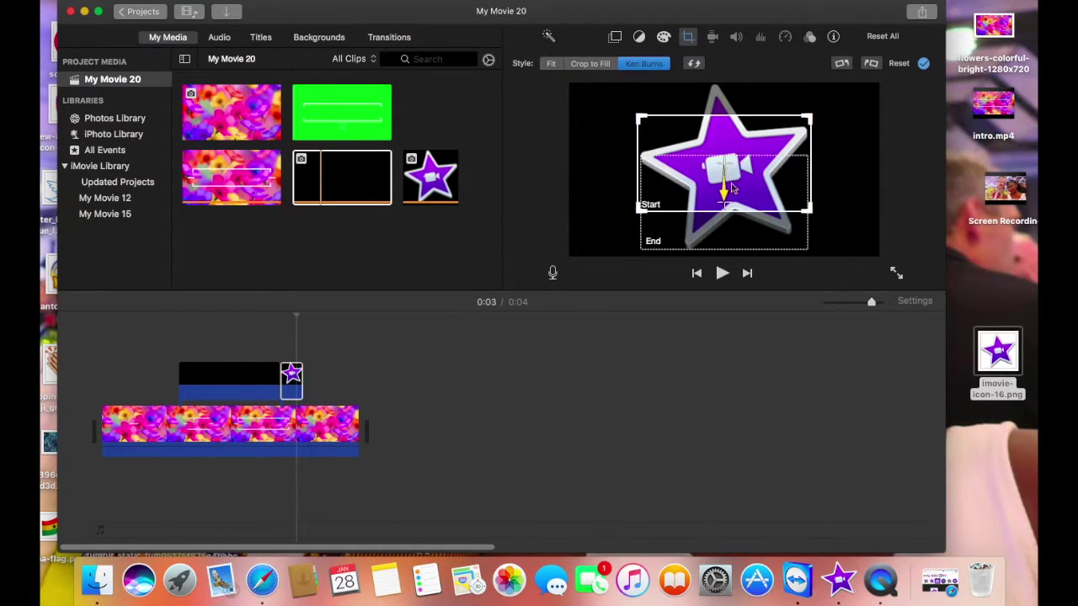
{"action": "left_click", "coordinate": [640, 244]}
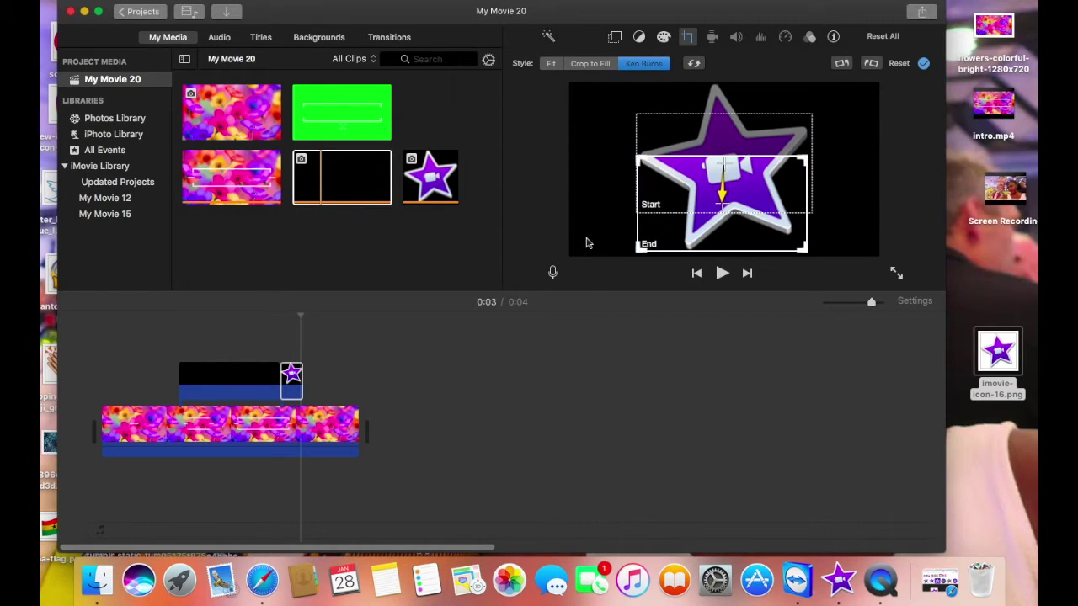
{"action": "left_click_drag", "start_coordinate": [644, 162], "coordinate": [573, 120]}
{"action": "left_click_drag", "start_coordinate": [804, 123], "coordinate": [865, 93]}
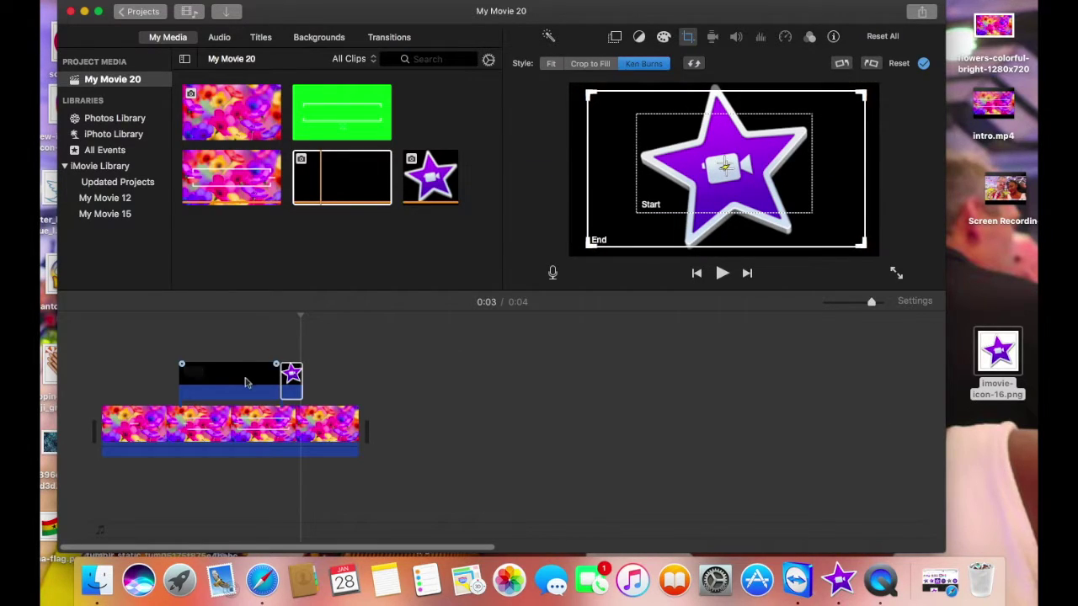
Lengthen the star clip to 1.2 seconds and play the intro to check the zoom.
{"action": "left_click_drag", "start_coordinate": [304, 314], "coordinate": [102, 311]}
{"action": "key", "text": "space"}
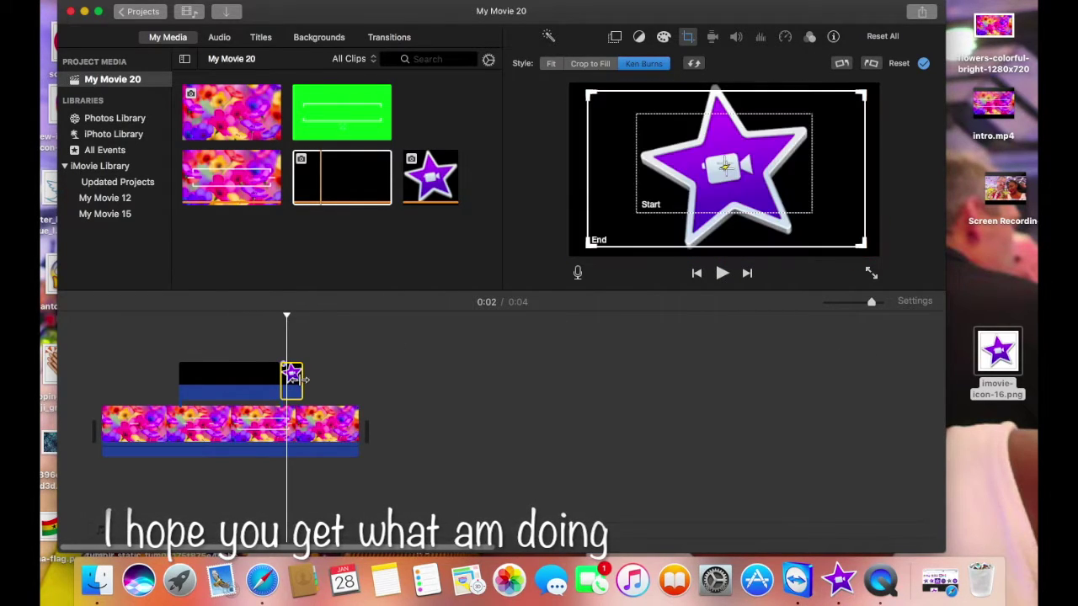
{"action": "left_click_drag", "start_coordinate": [301, 379], "coordinate": [360, 382]}
{"action": "left_click_drag", "start_coordinate": [289, 315], "coordinate": [88, 318]}
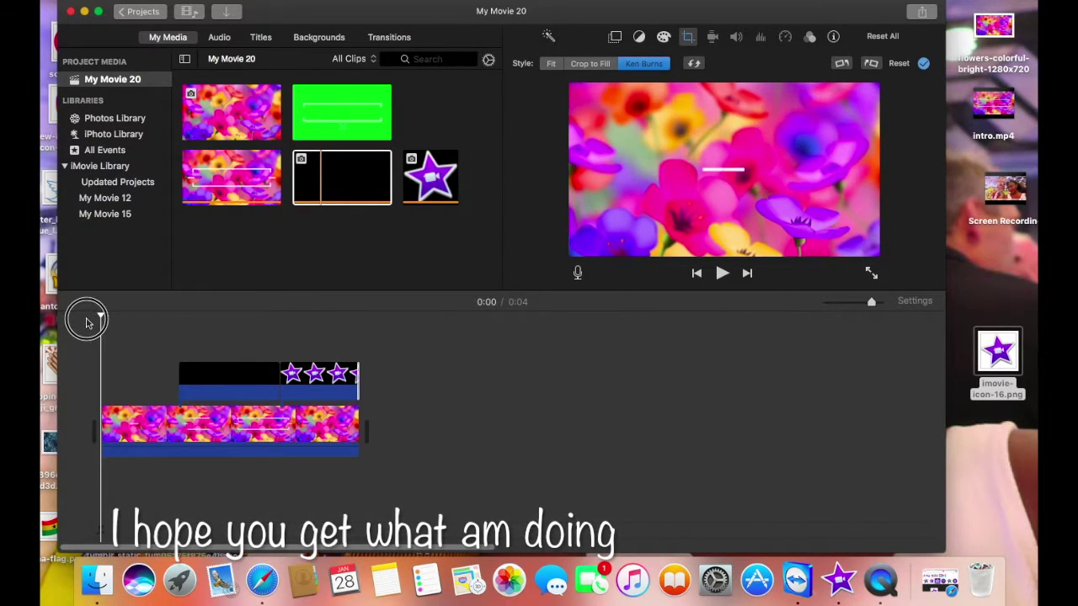
{"action": "left_click", "coordinate": [723, 273]}
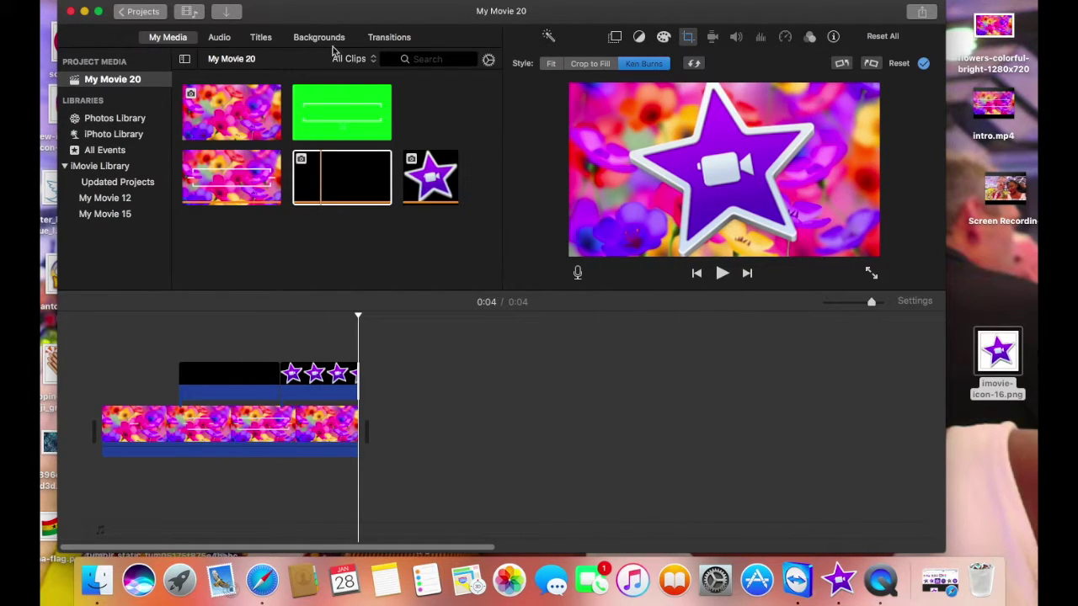
Preview 'Alan Walker - Faded' from iTunes, briefly sampling the Axol x Alex Skrindo track.
{"action": "left_click", "coordinate": [219, 37]}
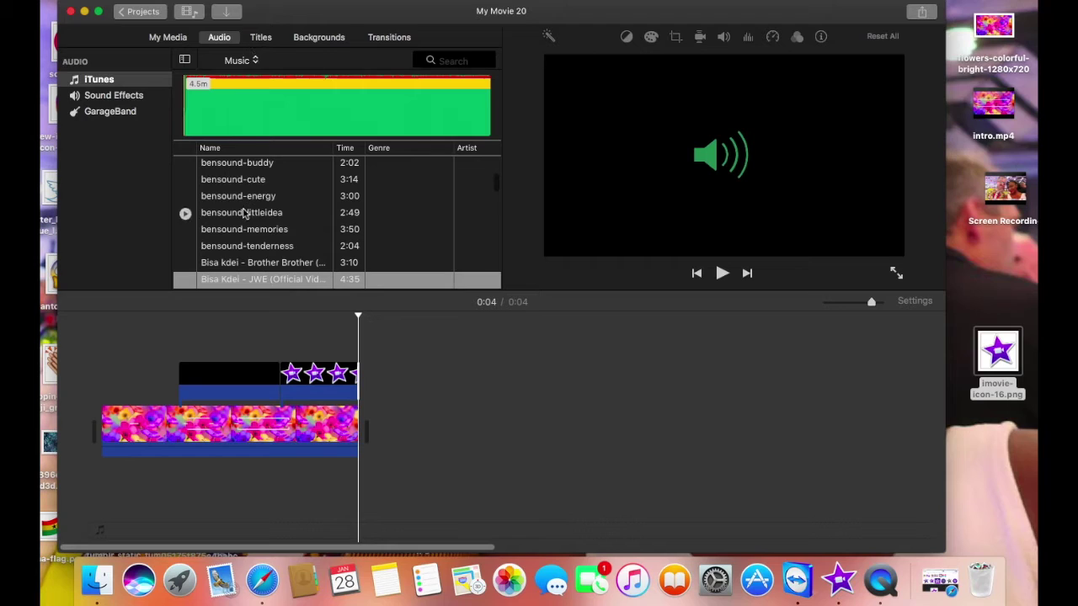
{"action": "scroll", "coordinate": [236, 198], "scroll_direction": "up", "scroll_amount": 3}
{"action": "scroll", "coordinate": [215, 196], "scroll_direction": "up", "scroll_amount": 1}
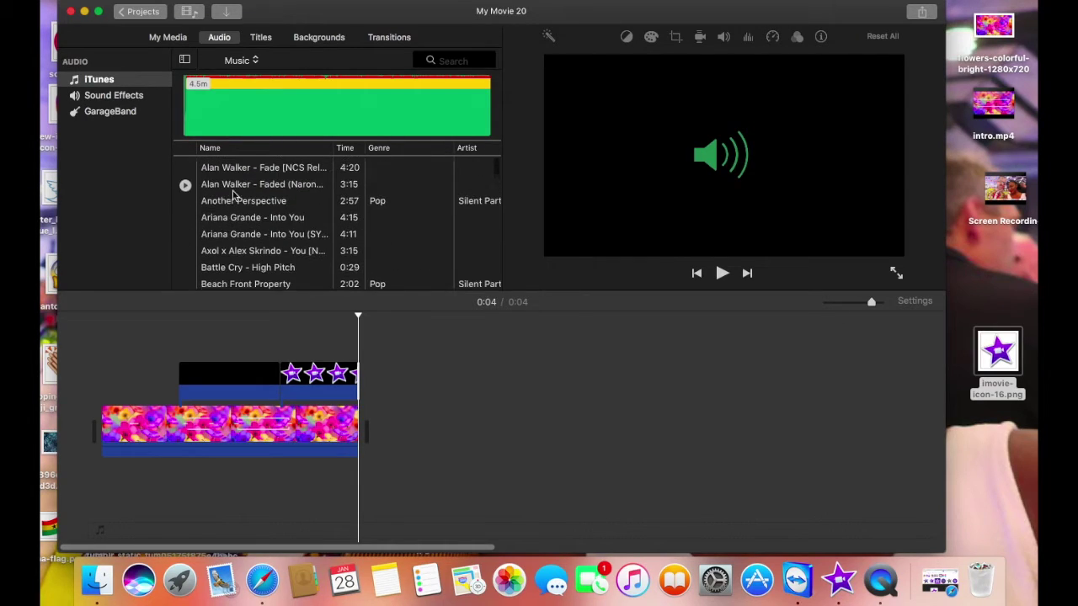
{"action": "left_click", "coordinate": [185, 181]}
{"action": "left_click", "coordinate": [185, 182]}
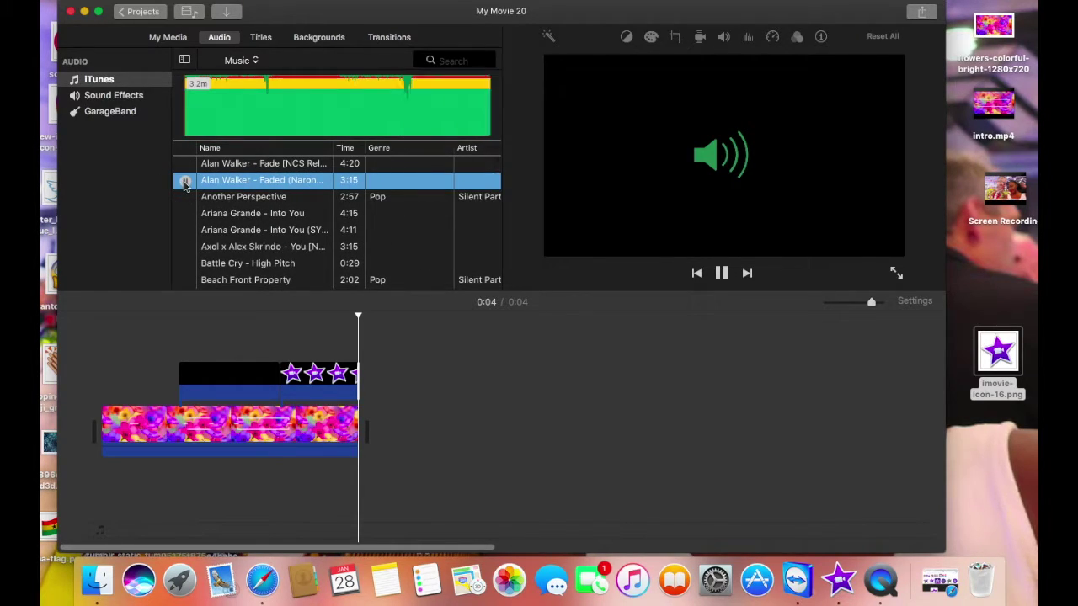
{"action": "key", "text": "XF86AudioRaiseVolume"}
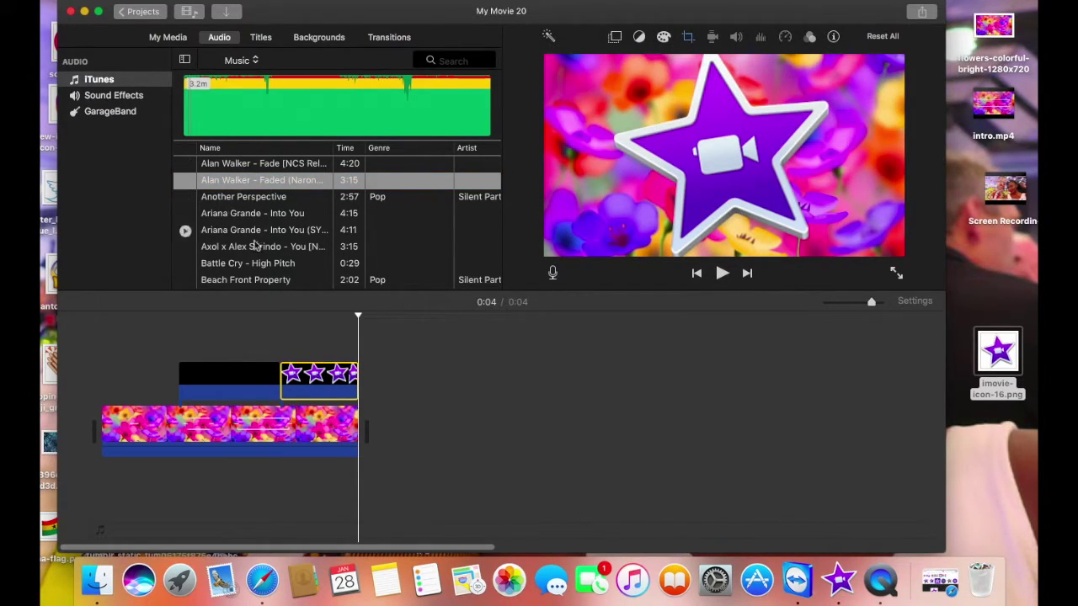
{"action": "scroll", "coordinate": [238, 237], "scroll_direction": "down", "scroll_amount": 1}
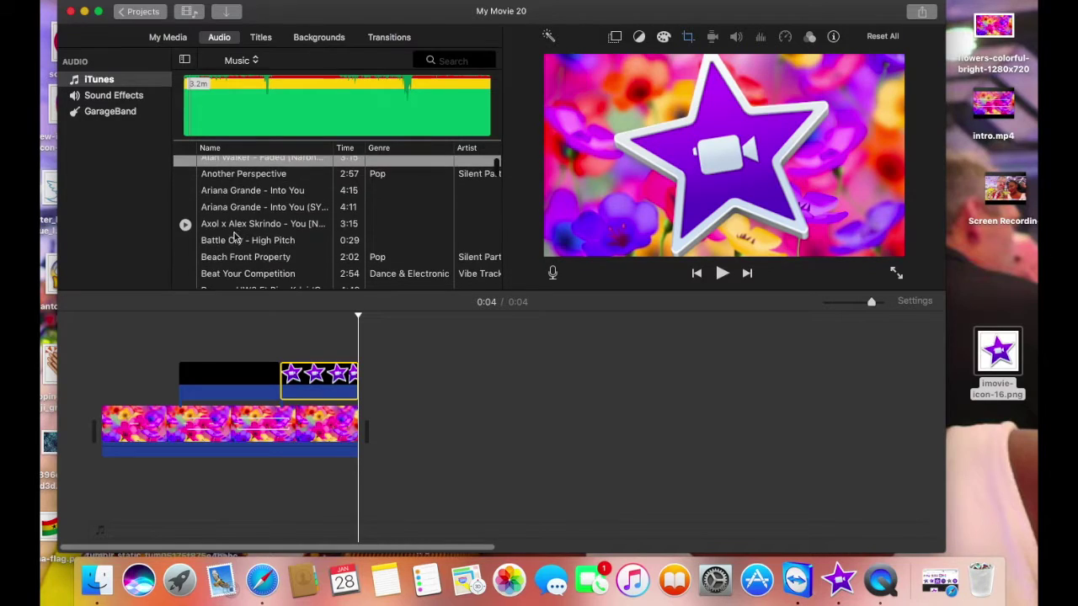
{"action": "left_click", "coordinate": [186, 225]}
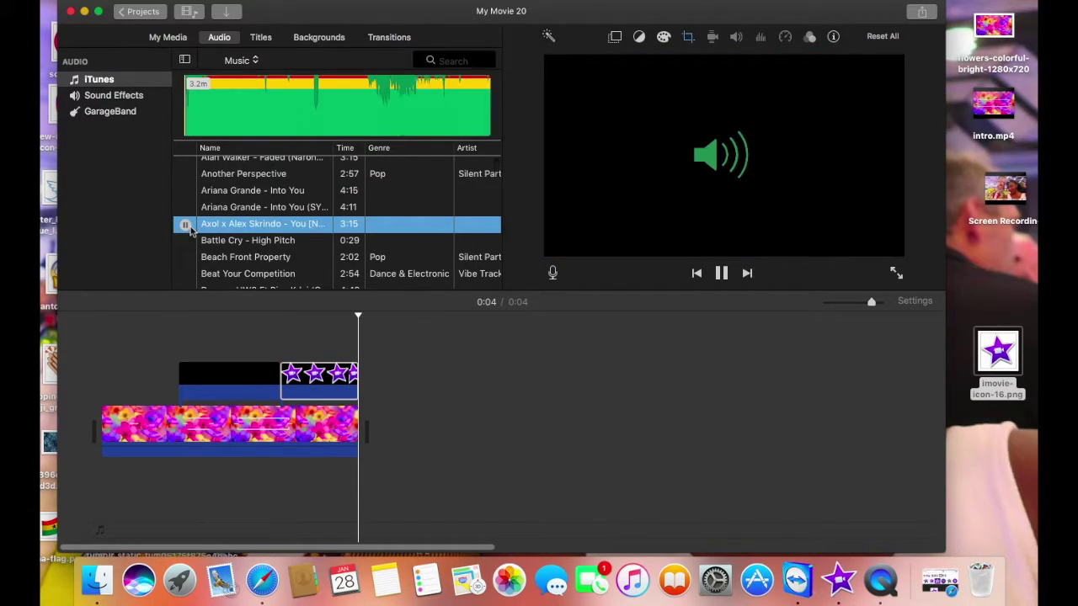
{"action": "scroll", "coordinate": [190, 242], "scroll_direction": "down", "scroll_amount": 2}
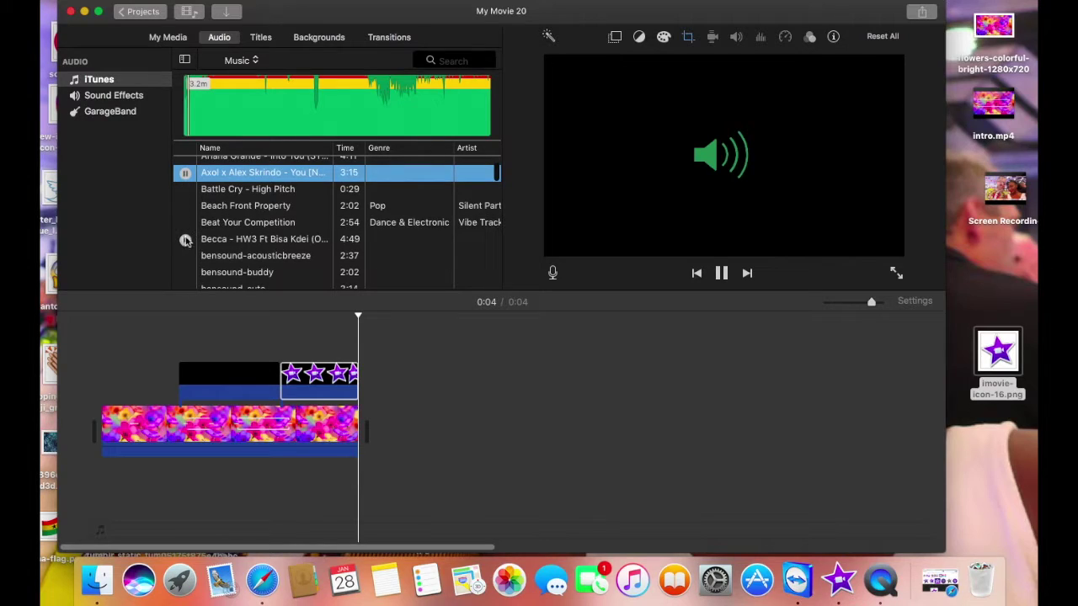
{"action": "scroll", "coordinate": [185, 242], "scroll_direction": "up", "scroll_amount": 3}
{"action": "left_click", "coordinate": [186, 182]}
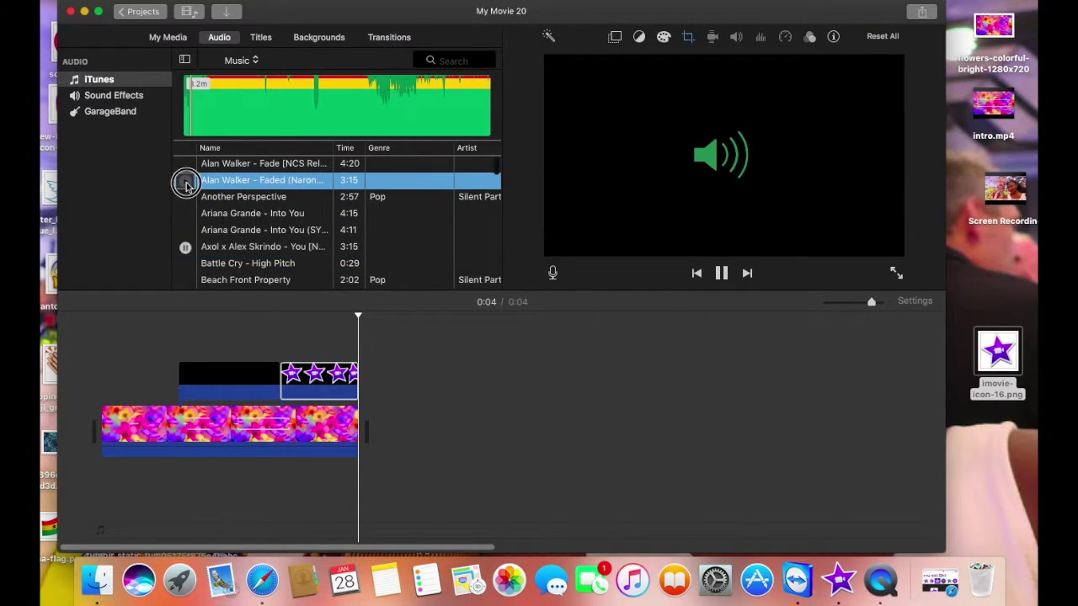
{"action": "left_click", "coordinate": [184, 182]}
Add the Faded song to the timeline as background music under the clips.
{"action": "left_click_drag", "start_coordinate": [257, 187], "coordinate": [98, 489]}
{"action": "left_click_drag", "start_coordinate": [97, 548], "coordinate": [1006, 576]}
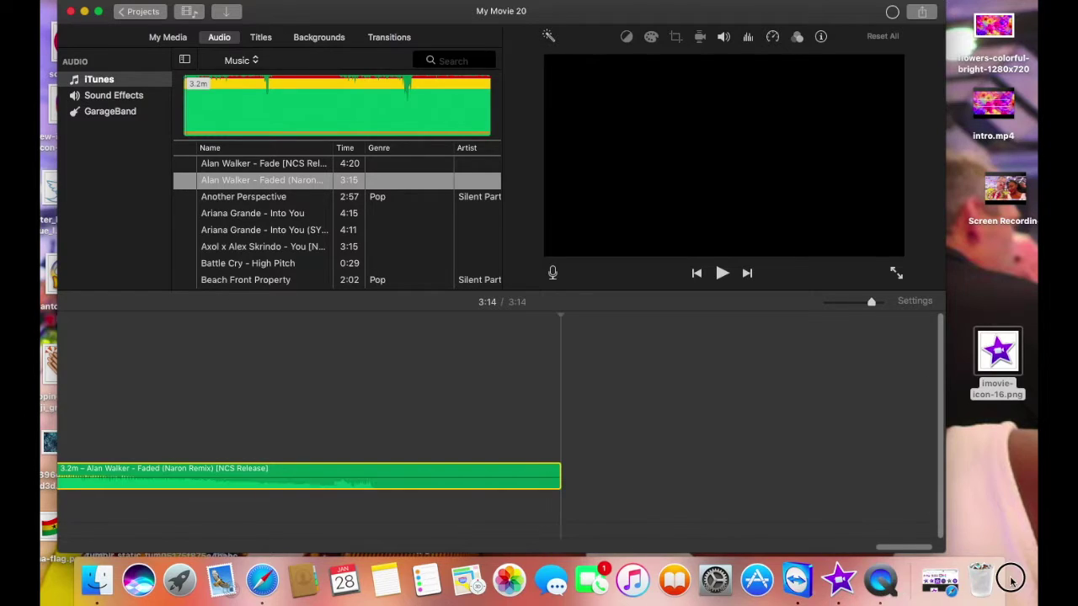
{"action": "left_click_drag", "start_coordinate": [871, 301], "coordinate": [835, 303]}
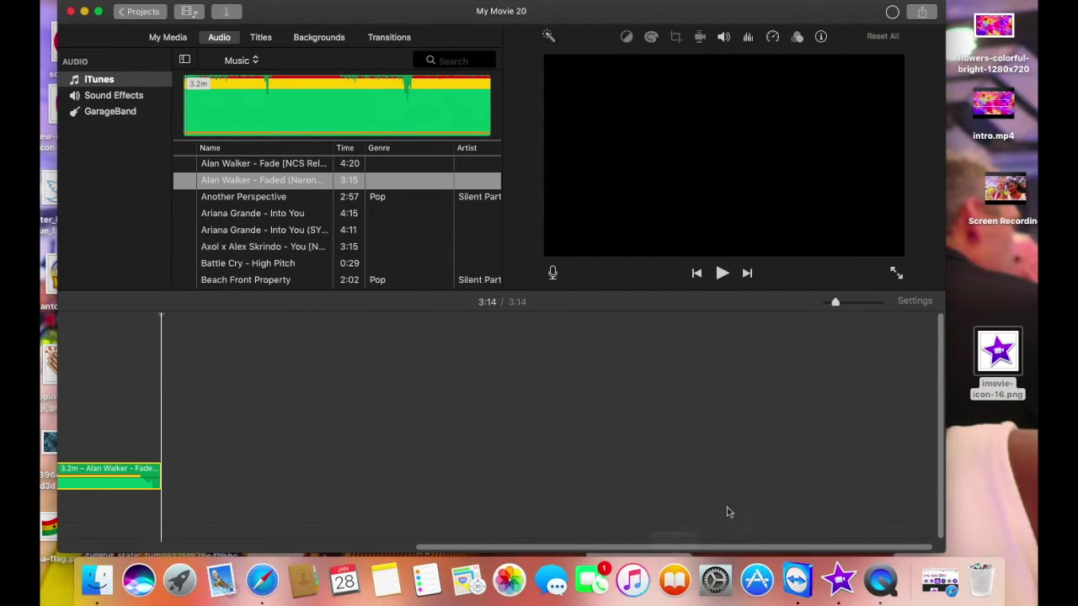
{"action": "left_click_drag", "start_coordinate": [728, 552], "coordinate": [382, 552]}
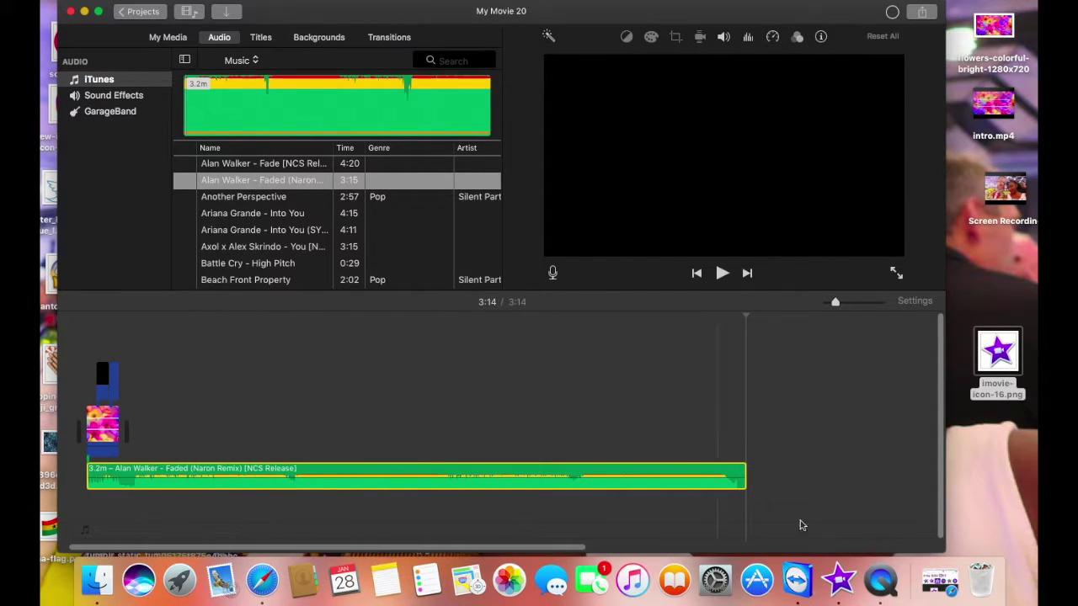
Trim the Faded music clip to 4.0 seconds so it ends with the video.
{"action": "left_click_drag", "start_coordinate": [741, 468], "coordinate": [691, 469]}
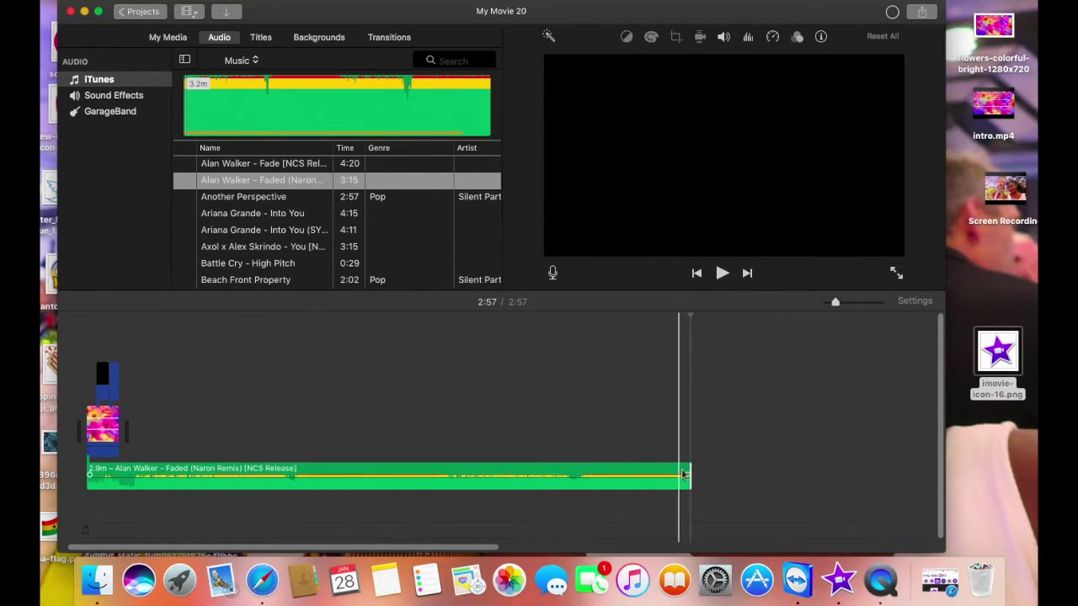
{"action": "left_click_drag", "start_coordinate": [690, 469], "coordinate": [120, 459]}
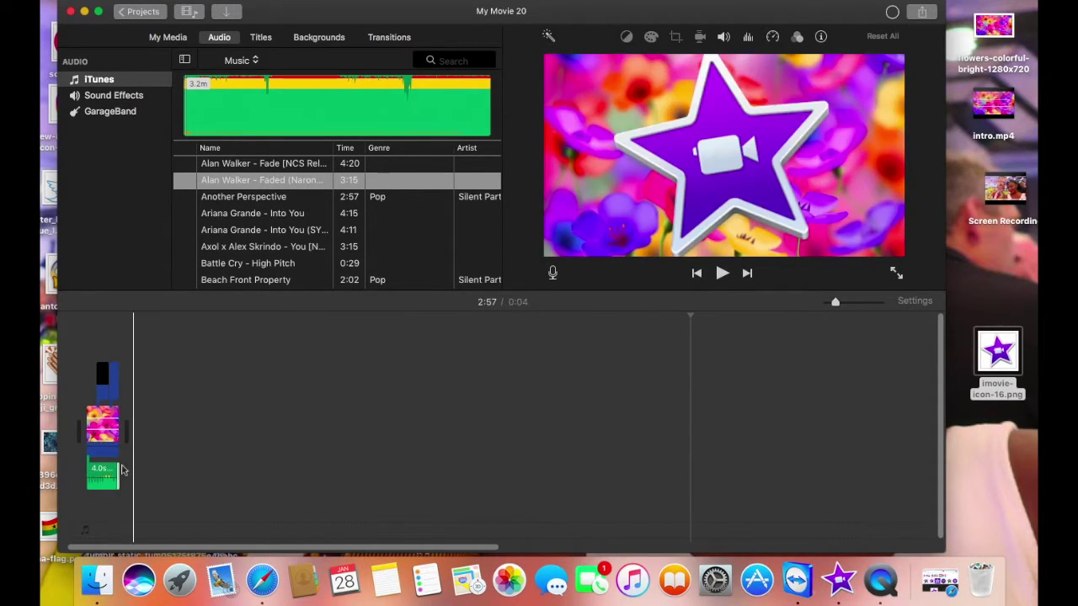
{"action": "left_click_drag", "start_coordinate": [838, 308], "coordinate": [872, 304]}
{"action": "left_click_drag", "start_coordinate": [611, 549], "coordinate": [421, 549]}
{"action": "mouse_move", "coordinate": [355, 477]}
{"action": "left_mouse_down"}
{"action": "mouse_move", "coordinate": [312, 480]}
{"action": "mouse_move", "coordinate": [355, 477]}
{"action": "left_mouse_up"}
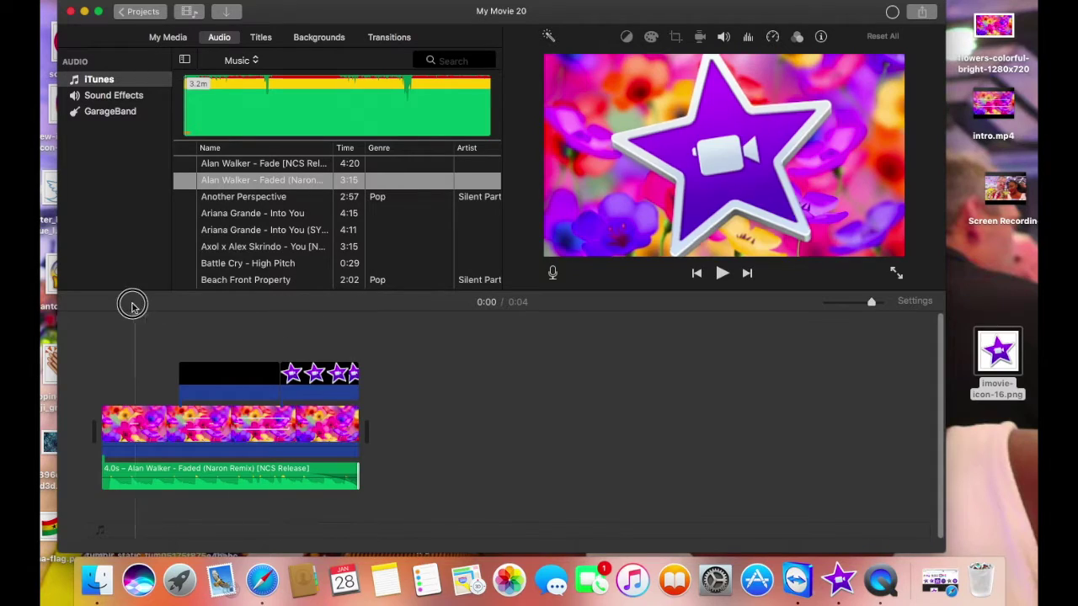
{"action": "left_click", "coordinate": [99, 308]}
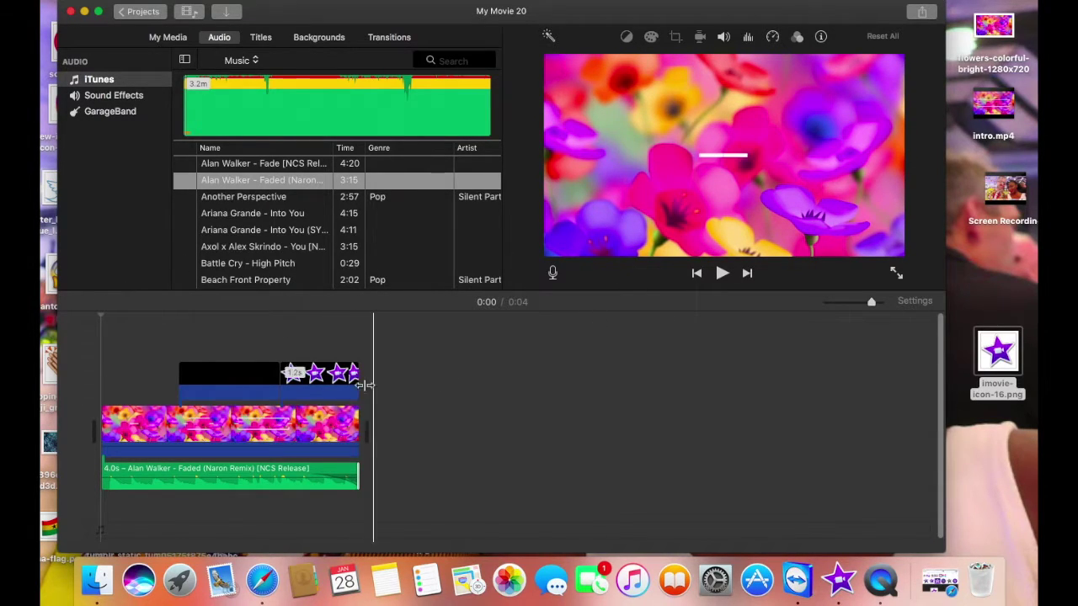
{"action": "left_click", "coordinate": [202, 453]}
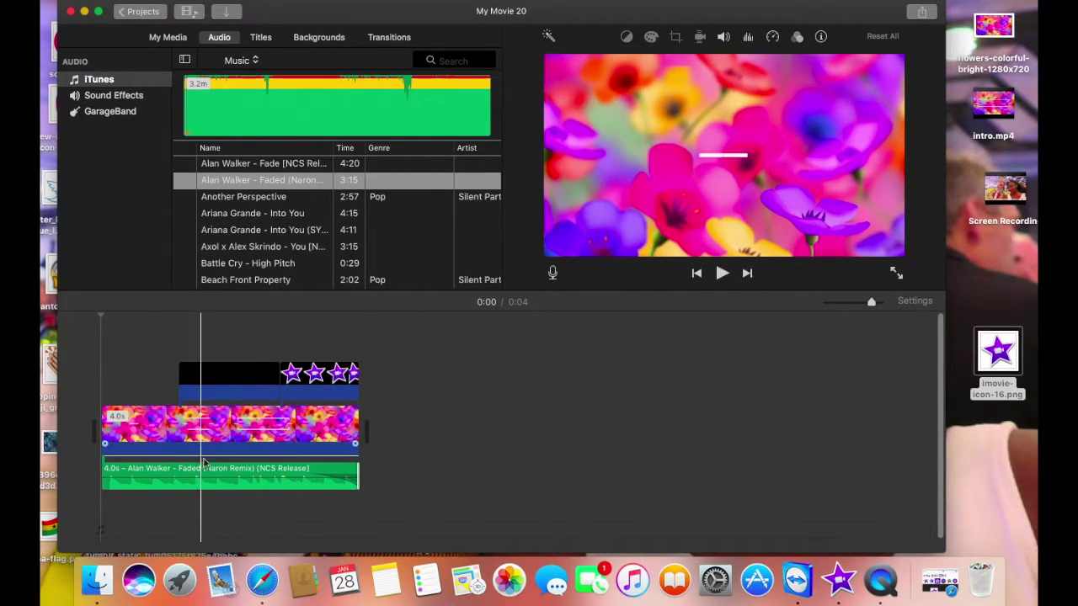
{"action": "left_click", "coordinate": [722, 274]}
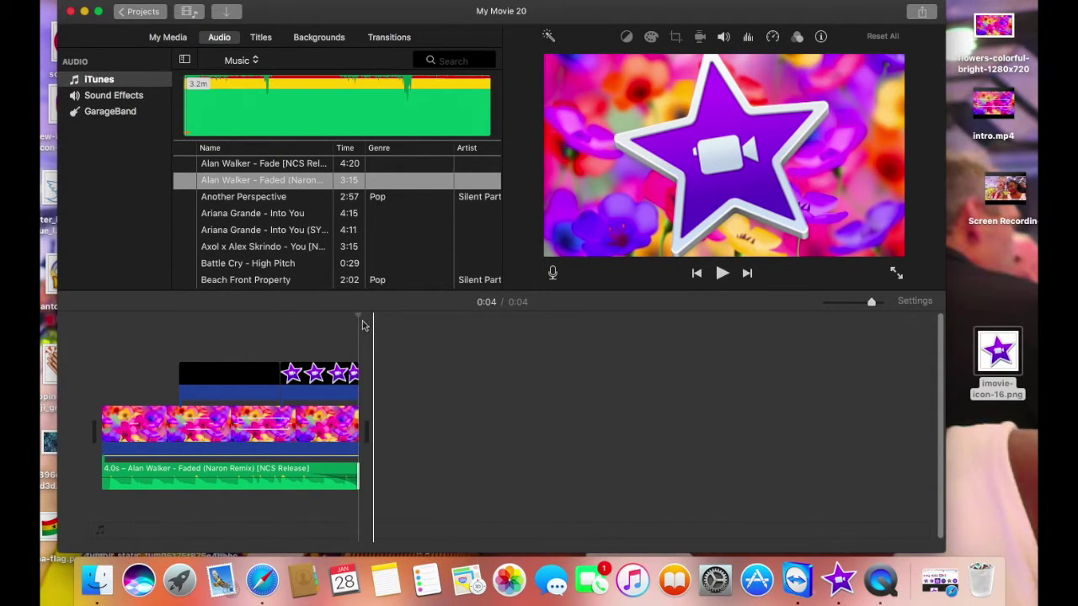
{"action": "mouse_move", "coordinate": [358, 313]}
{"action": "left_mouse_down"}
{"action": "mouse_move", "coordinate": [94, 301]}
{"action": "mouse_move", "coordinate": [362, 311]}
{"action": "left_mouse_up"}
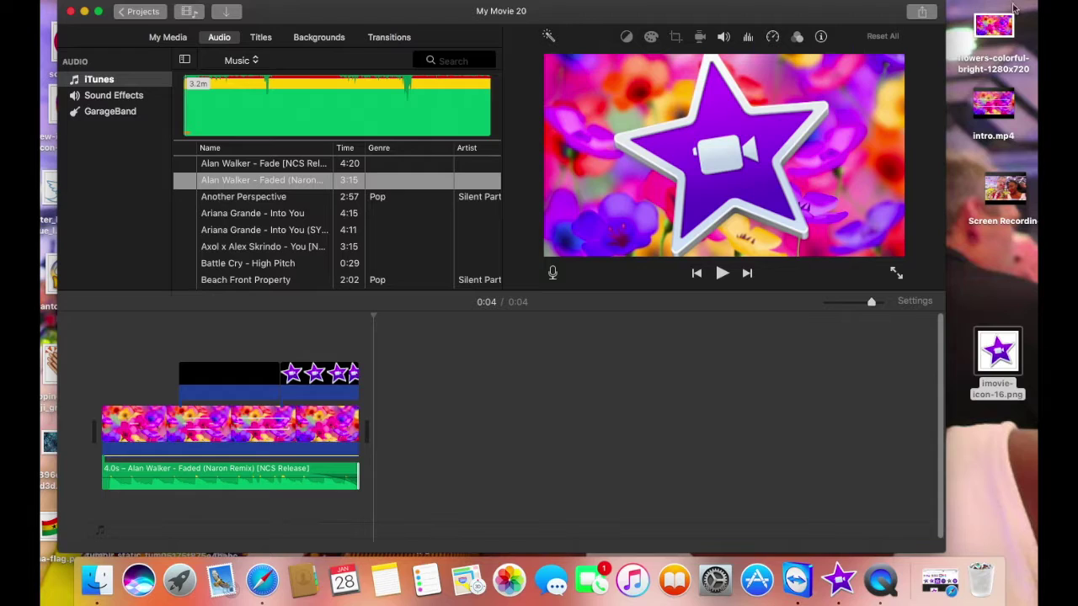
Share to File as 1080p High, titled 'intro fro imovie', saving to the Desktop.
{"action": "left_click", "coordinate": [923, 12]}
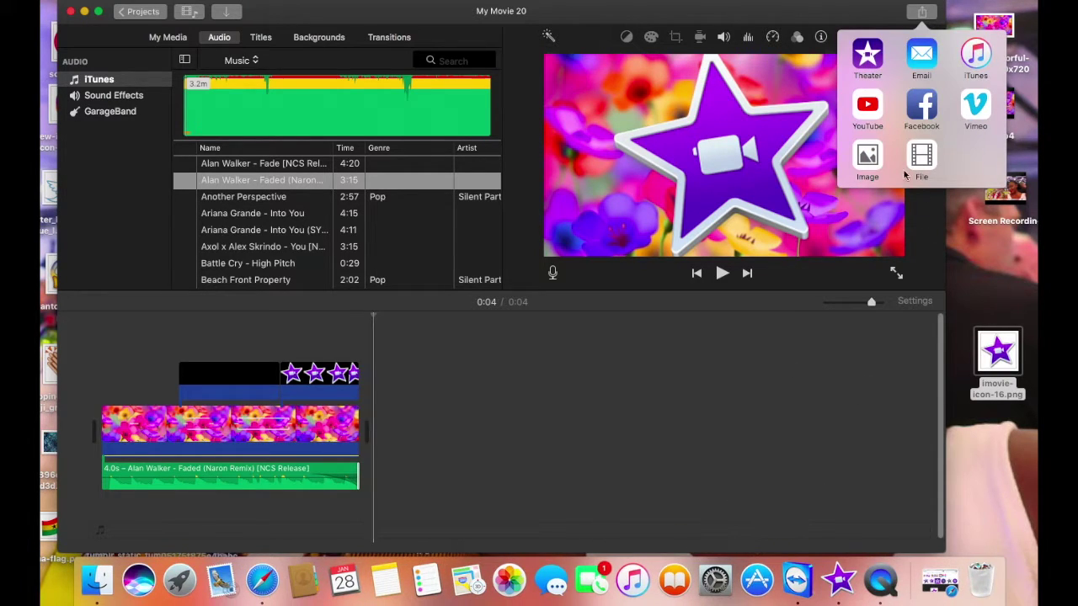
{"action": "left_click", "coordinate": [923, 166]}
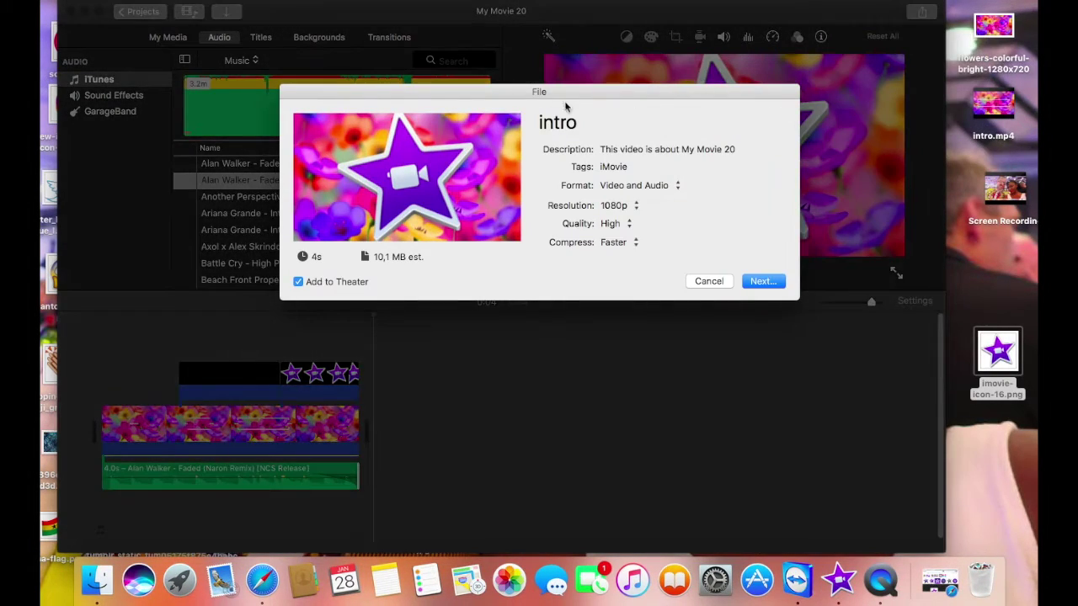
{"action": "left_click", "coordinate": [581, 125]}
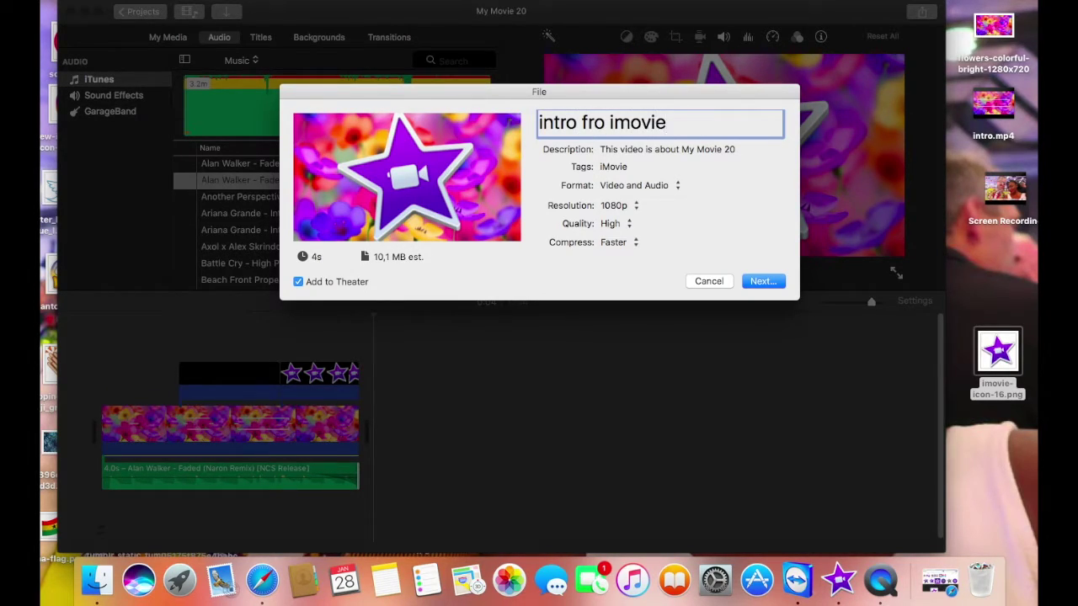
{"action": "left_click", "coordinate": [758, 283]}
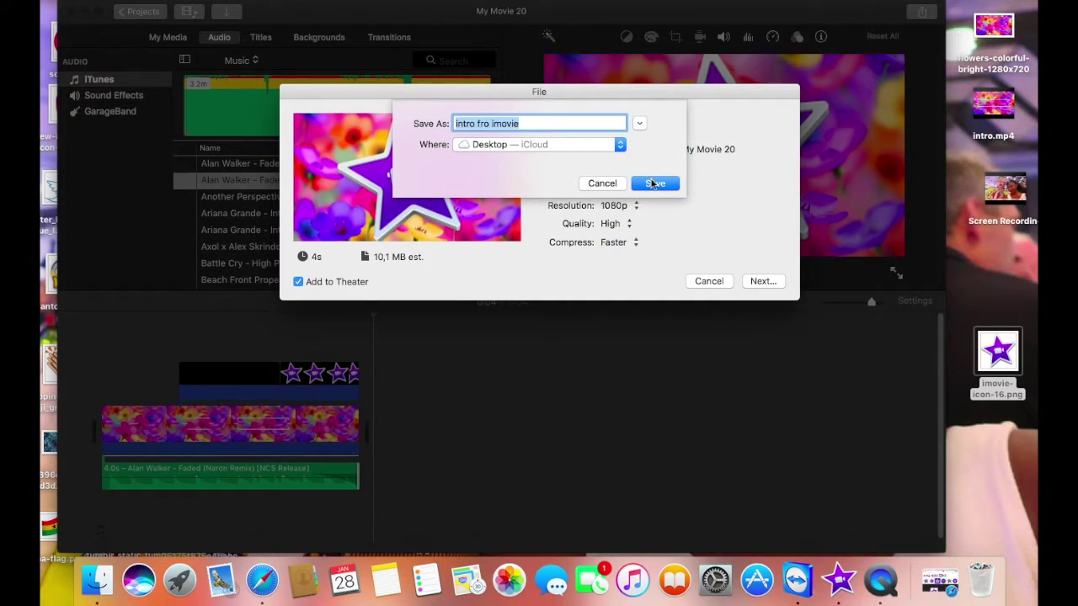
{"action": "left_click", "coordinate": [654, 183]}
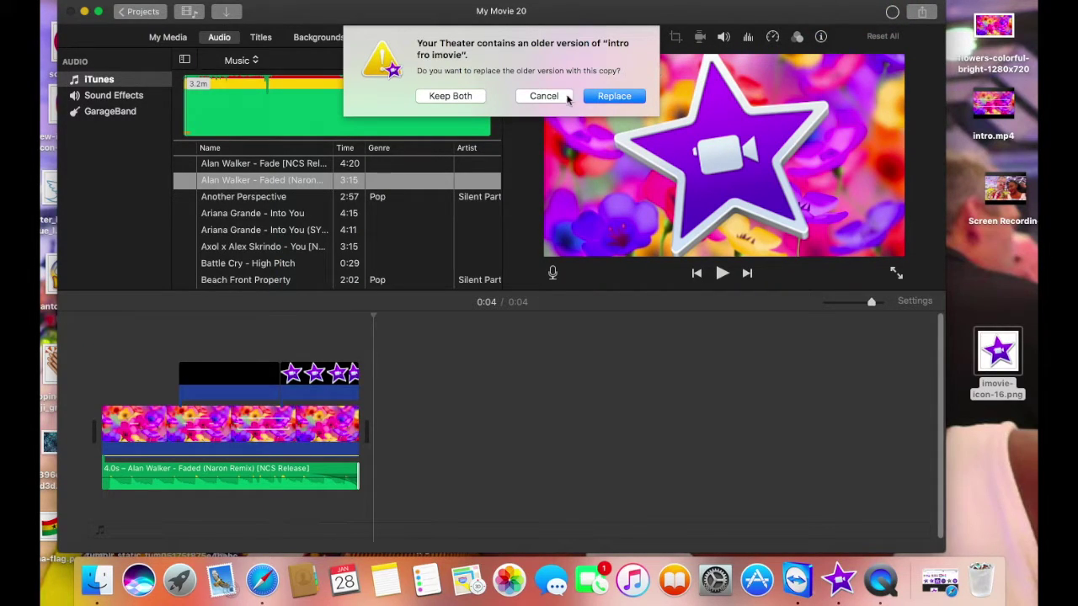
Choose Keep Both and let the export of intro fro imovie finish.
{"action": "left_click", "coordinate": [448, 97]}
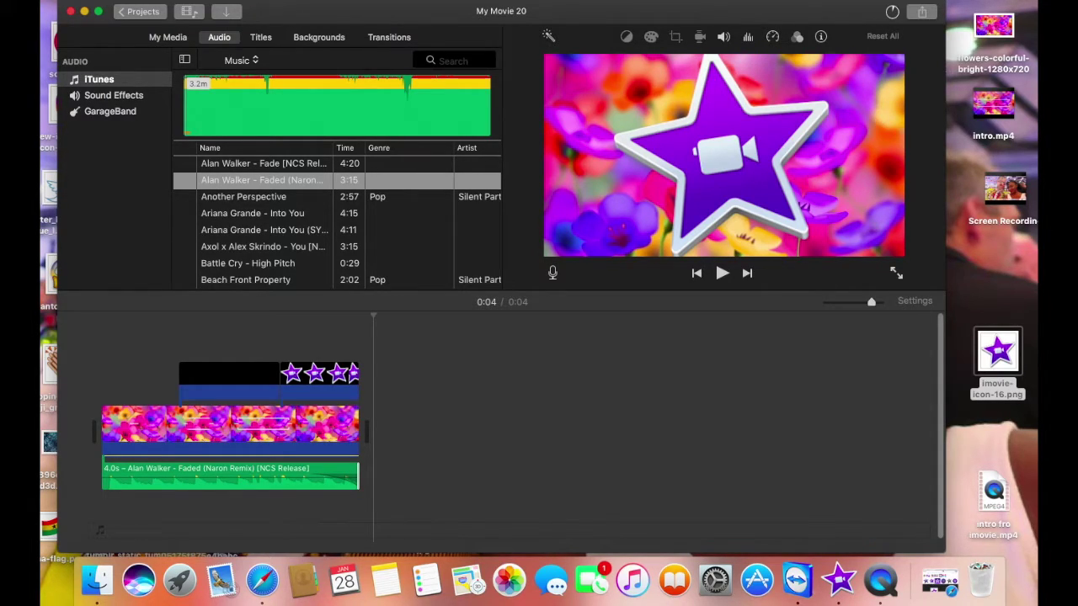
{"action": "left_click_drag", "start_coordinate": [754, 18], "coordinate": [789, 29]}
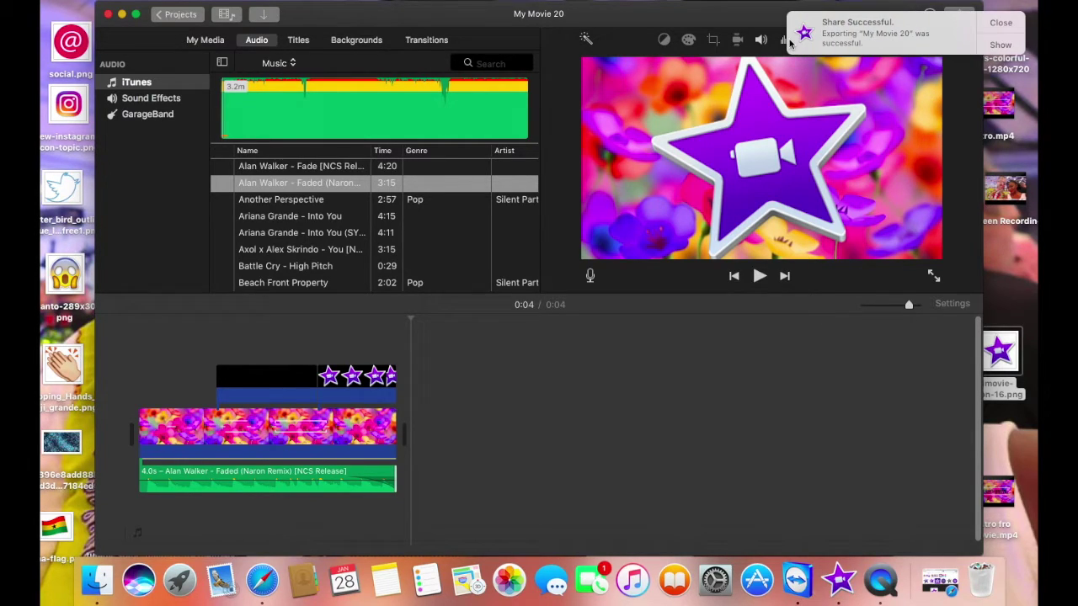
Reveal and select intro fro imovie.mp4 on the Desktop in Finder.
{"action": "left_click", "coordinate": [999, 45]}
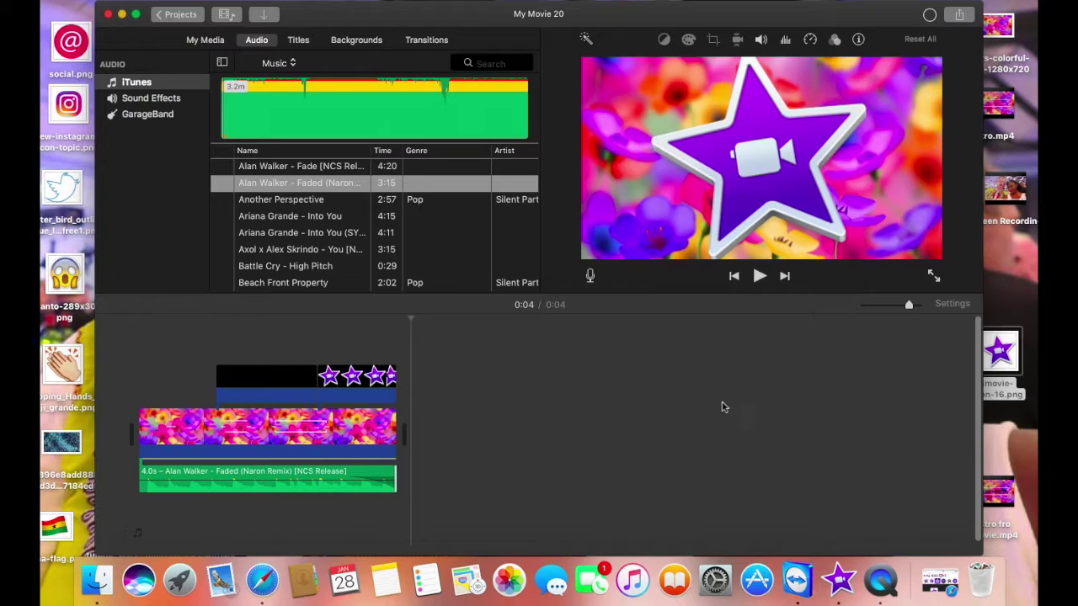
{"action": "mouse_move", "coordinate": [617, 224]}
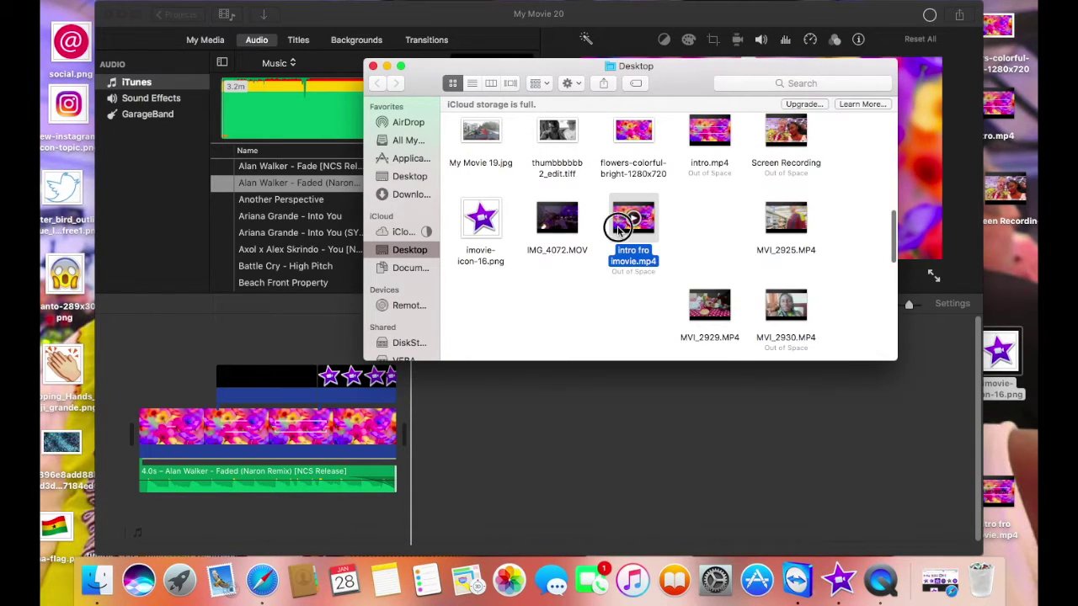
{"action": "left_click", "coordinate": [705, 231]}
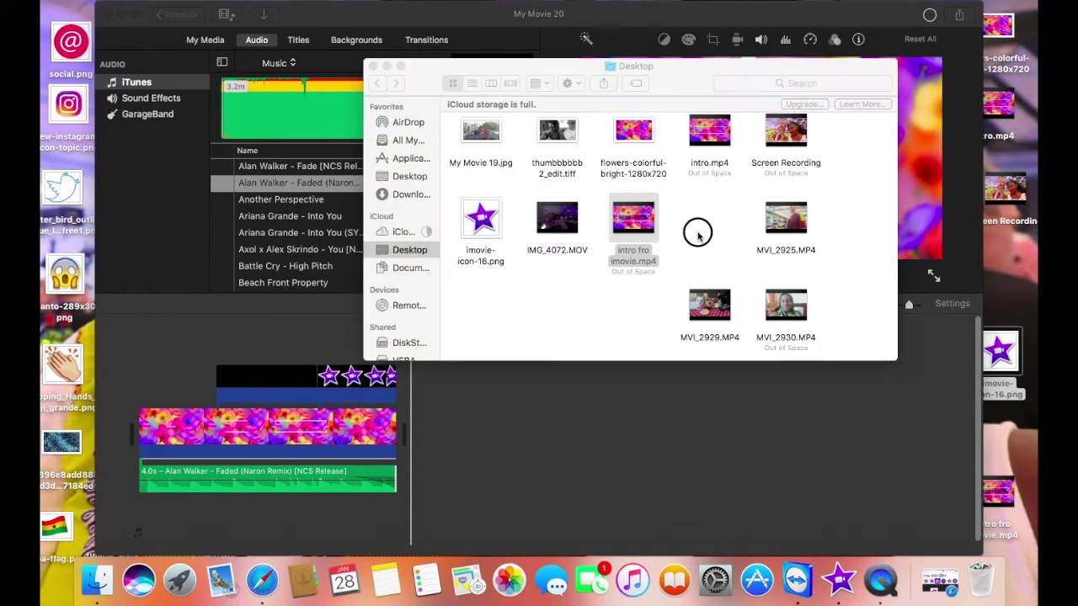
{"action": "left_click", "coordinate": [637, 223]}
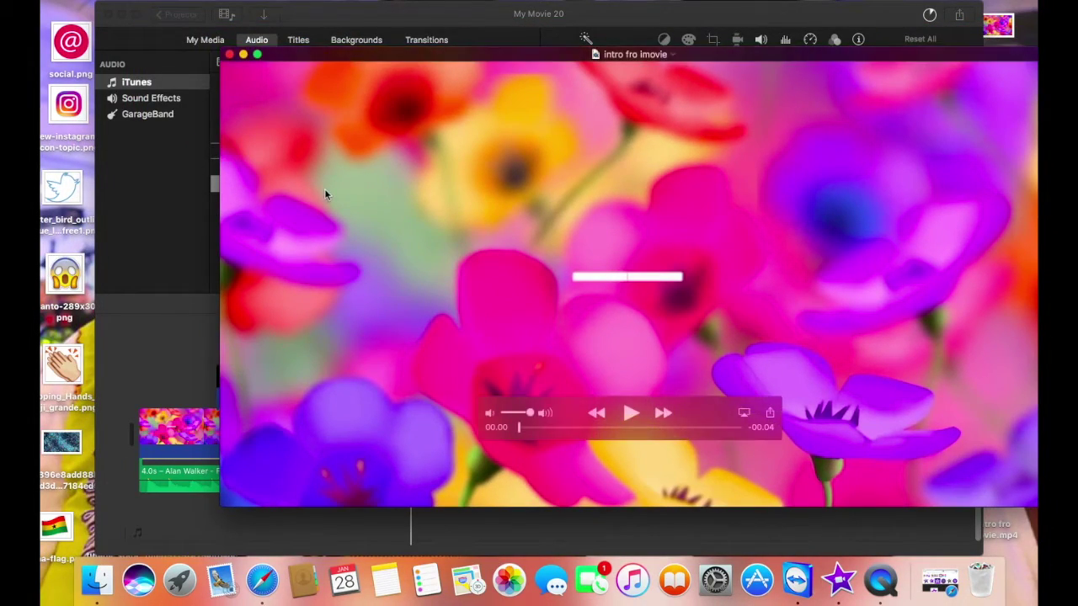
Play the exported intro in the video player, close it, and return to iMovie.
{"action": "left_click_drag", "start_coordinate": [325, 193], "coordinate": [228, 202]}
{"action": "left_click", "coordinate": [535, 424]}
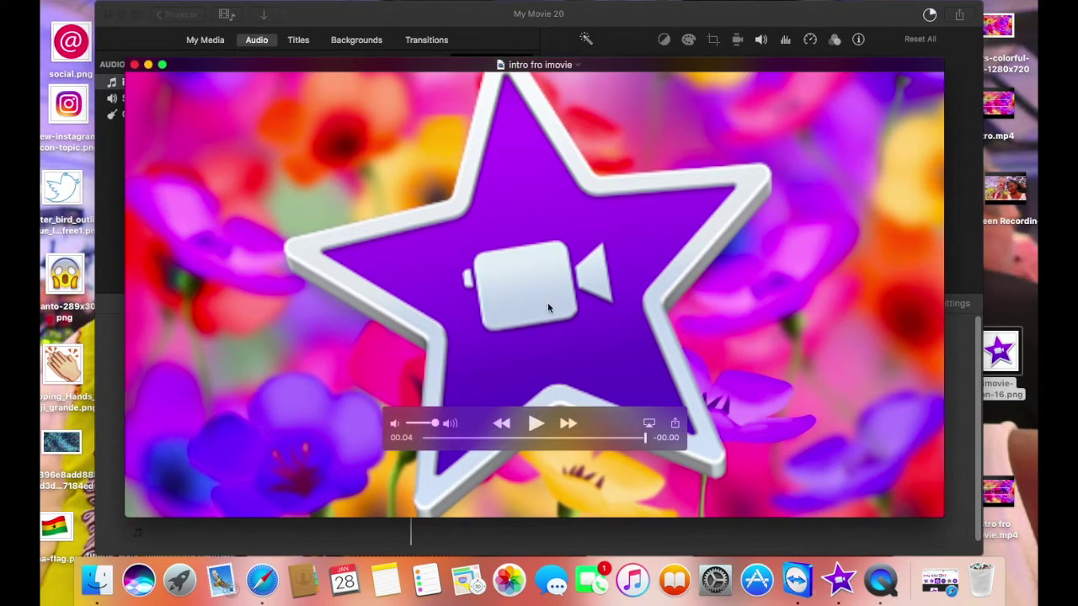
{"action": "left_click", "coordinate": [134, 64]}
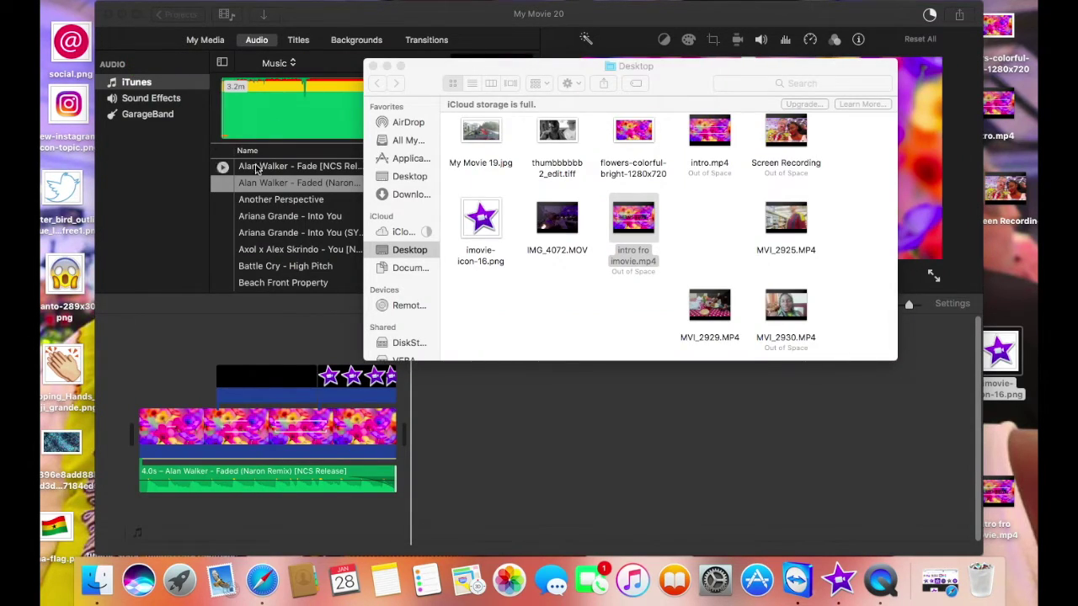
{"action": "left_click", "coordinate": [149, 198]}
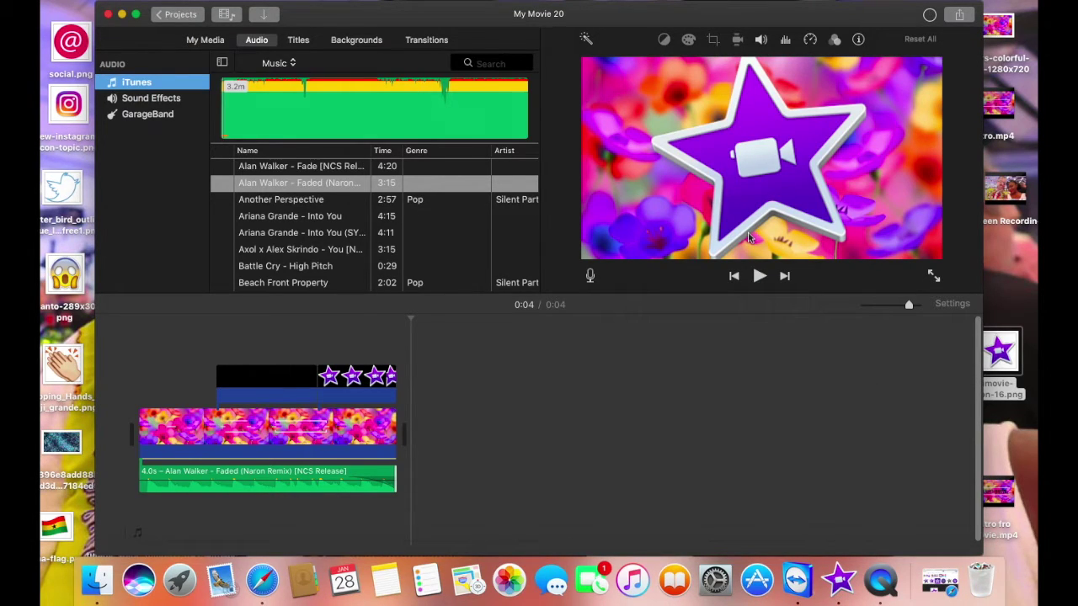